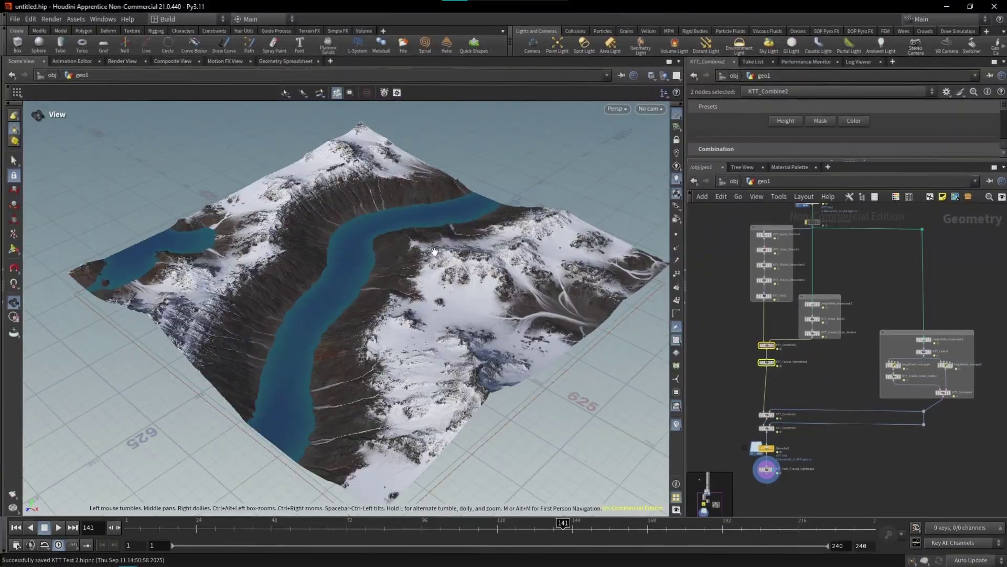
pyautogui.moveTo(434, 251); pyautogui.dragTo(420, 309)
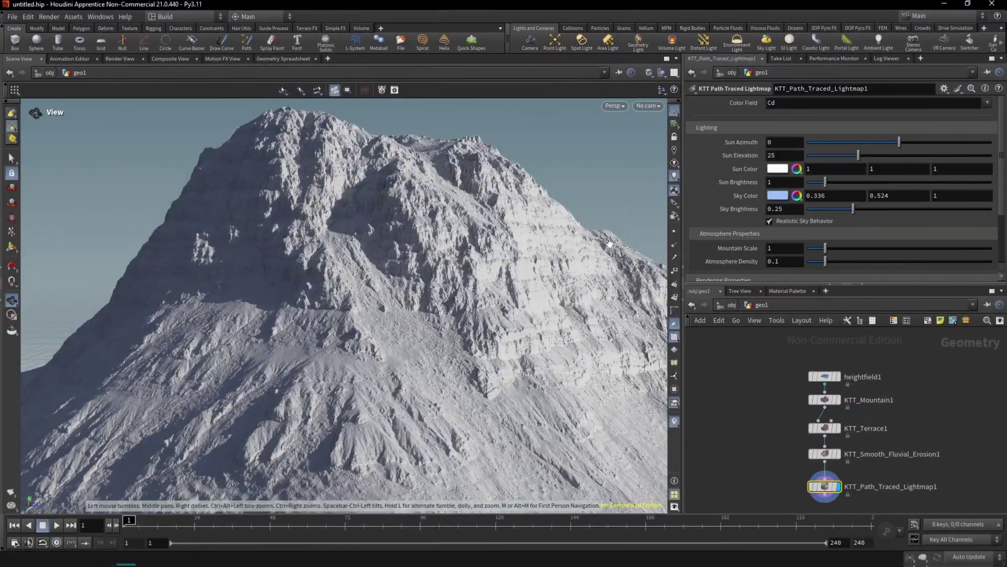
pyautogui.moveTo(446, 273); pyautogui.dragTo(518, 360)
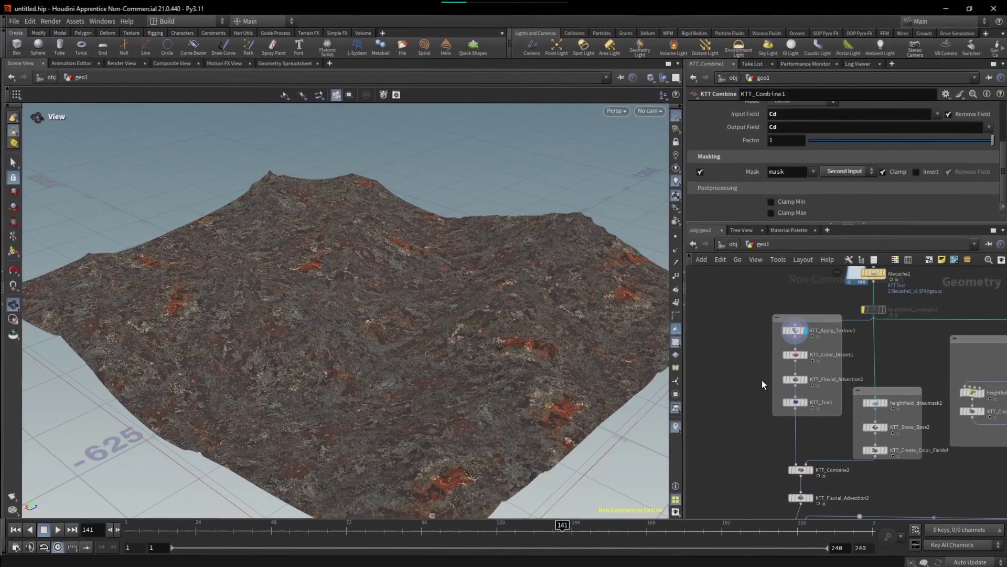
# Display the terrain texturing nodes one after another, from the texture chain down to the combine nodes, to examine each node's effect.
pyautogui.click(806, 354)
pyautogui.moveTo(750, 421); pyautogui.dragTo(778, 347, button='middle')
pyautogui.click(811, 352)
pyautogui.click(811, 342)
pyautogui.moveTo(767, 390); pyautogui.dragTo(772, 327, button='middle')
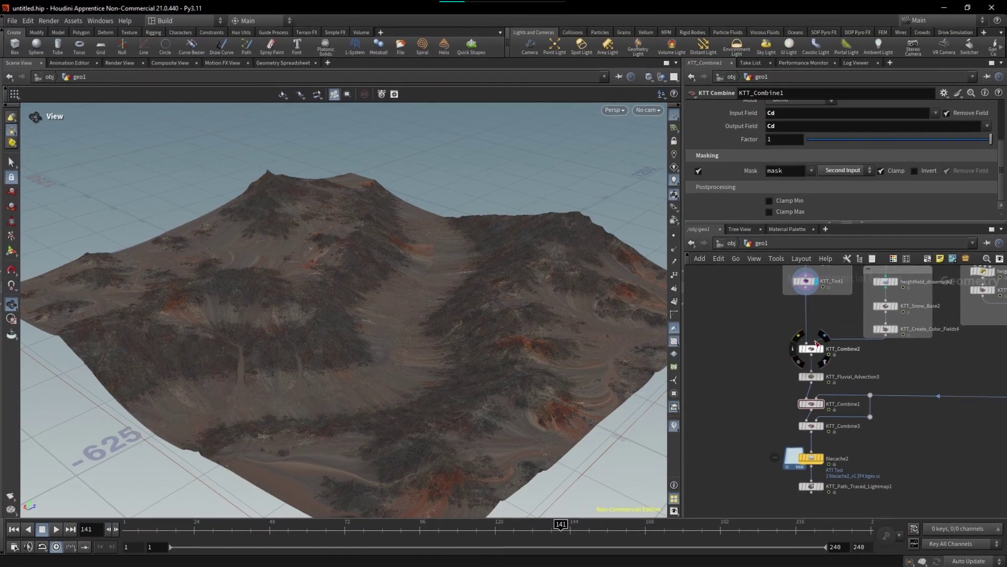
pyautogui.click(822, 347)
pyautogui.moveTo(776, 397); pyautogui.dragTo(779, 336, button='middle')
pyautogui.click(812, 314)
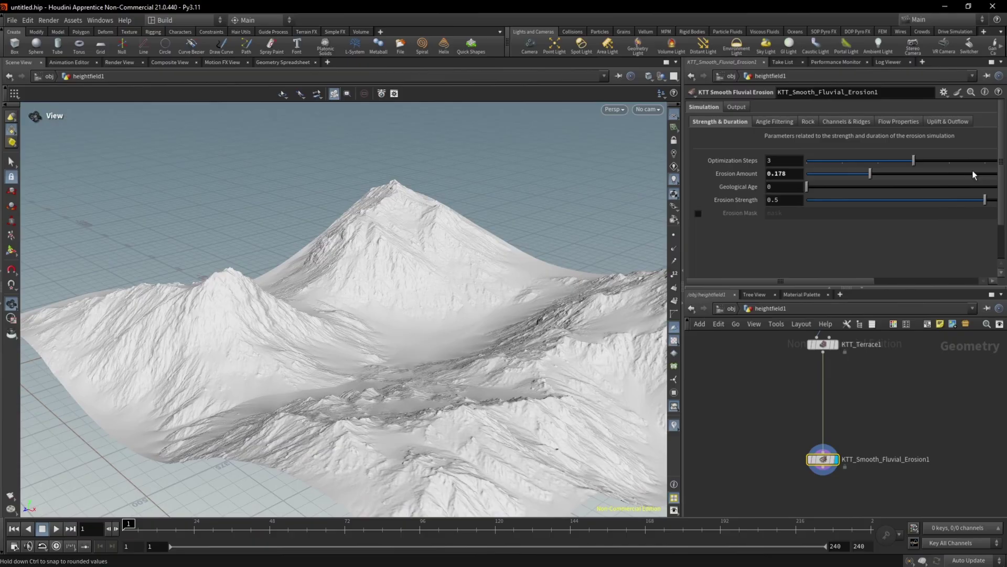
# On KTT_Smooth_Fluvial_Erosion1, try Erosion Amounts of 0.465 and 0.146, set Geological Age to 3.35, and raise the Erosion Amount strongly again.
pyautogui.click(973, 173)
pyautogui.moveTo(622, 302); pyautogui.dragTo(496, 326)
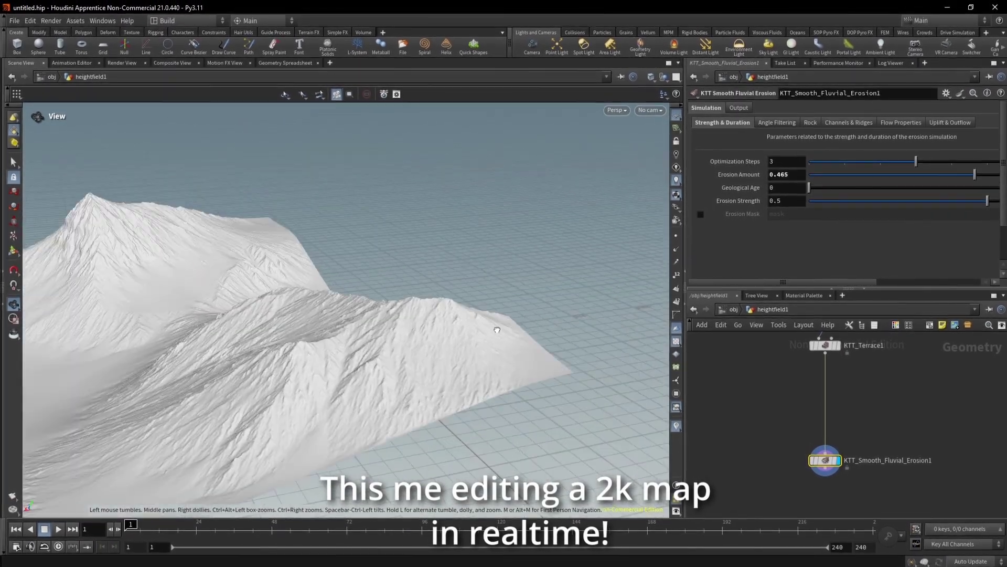
pyautogui.click(858, 175)
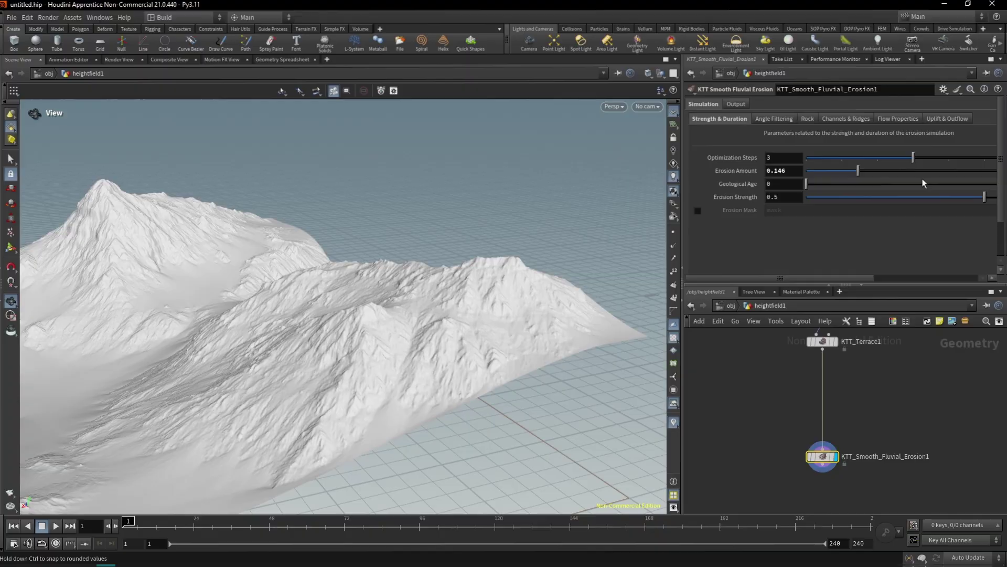
pyautogui.click(924, 182)
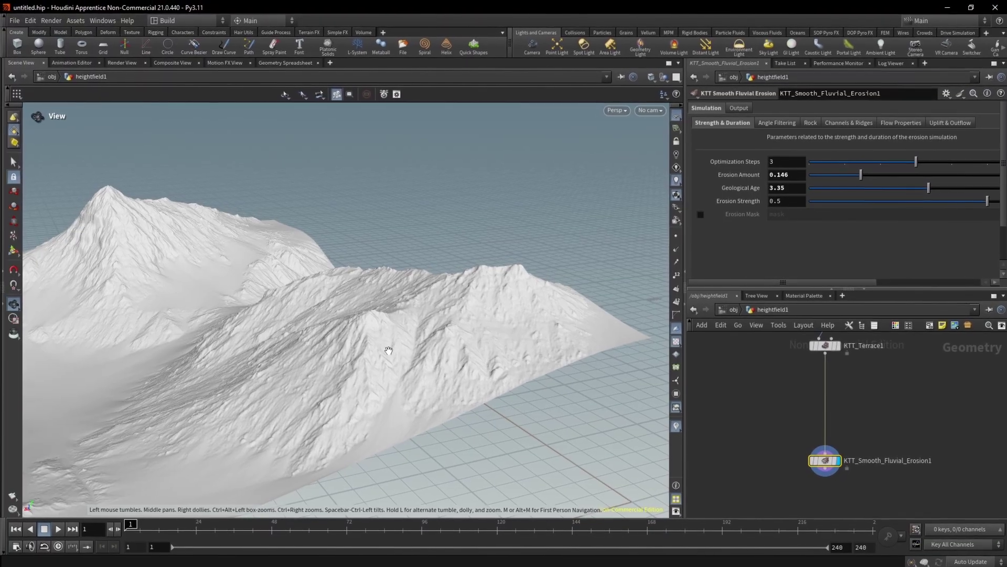
pyautogui.moveTo(389, 350); pyautogui.dragTo(300, 367)
pyautogui.moveTo(861, 175); pyautogui.dragTo(996, 176)
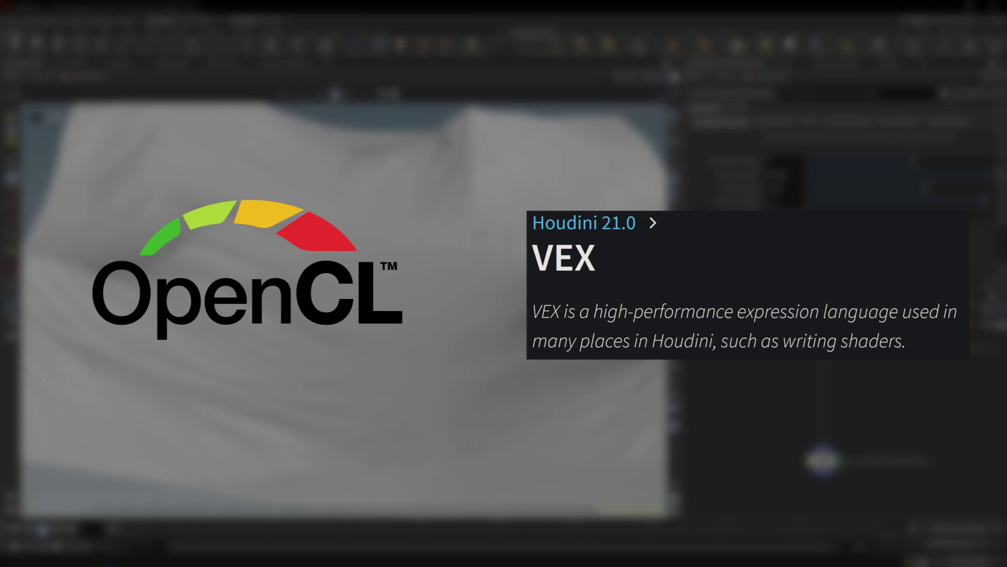
# Raise the Channeling value in the erosion node's Channels & Ridges settings.
pyautogui.moveTo(407, 336); pyautogui.dragTo(486, 219)
pyautogui.click(837, 119)
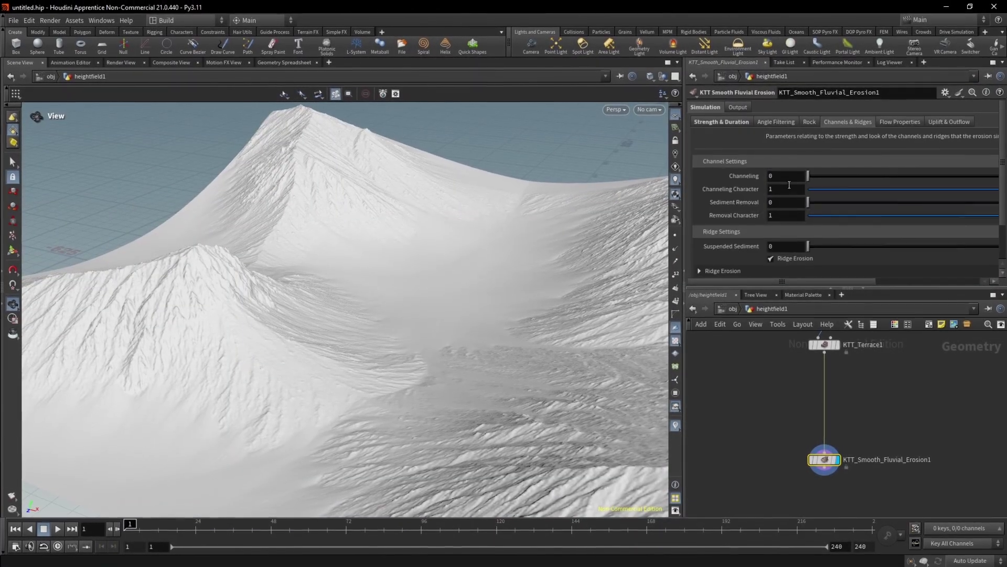
pyautogui.click(869, 177)
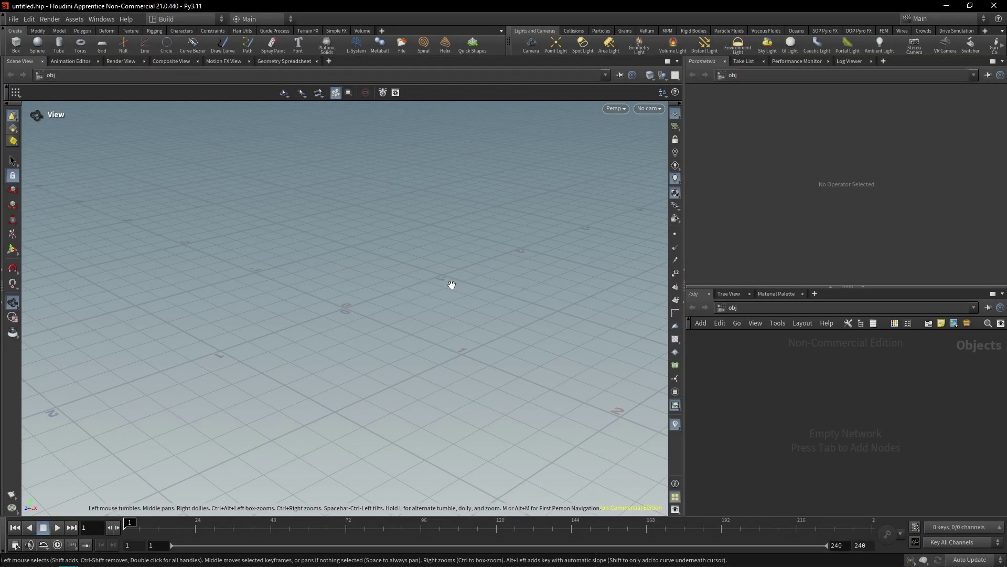
# Enlarge the network pane, add a Geometry object to the empty scene and go inside it.
pyautogui.moveTo(446, 284); pyautogui.dragTo(373, 302)
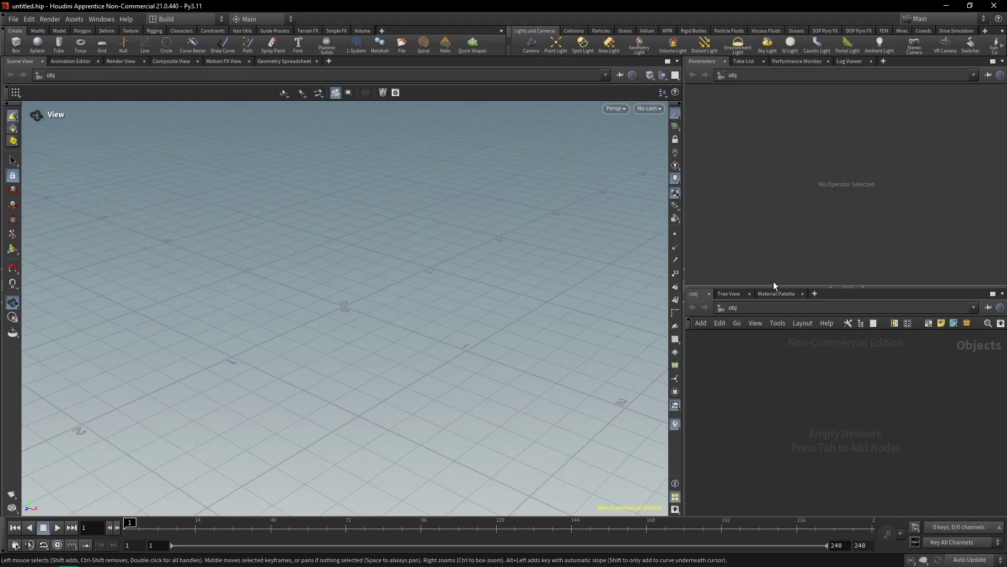
pyautogui.moveTo(769, 286); pyautogui.dragTo(776, 262)
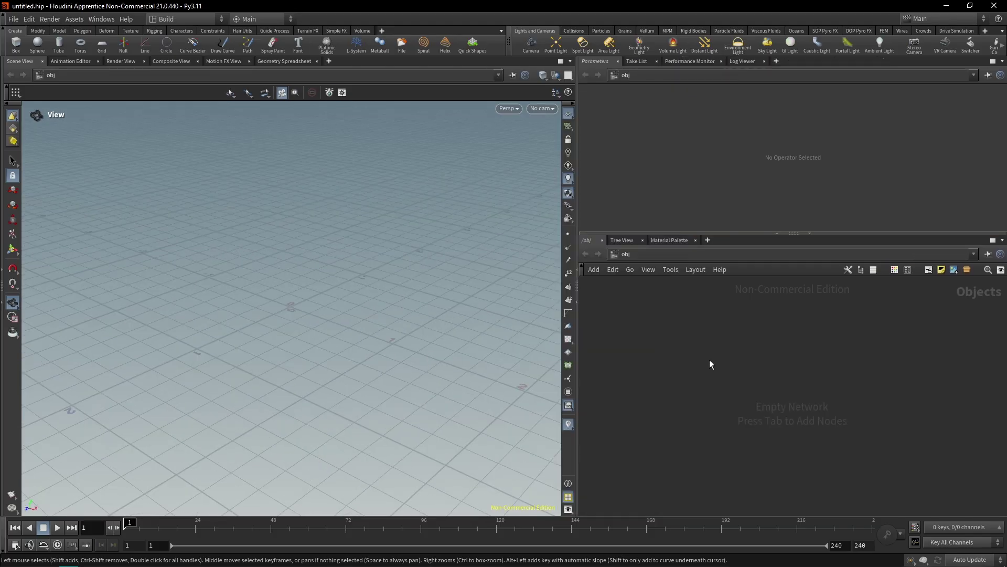
pyautogui.press('Tab')
pyautogui.write('o')
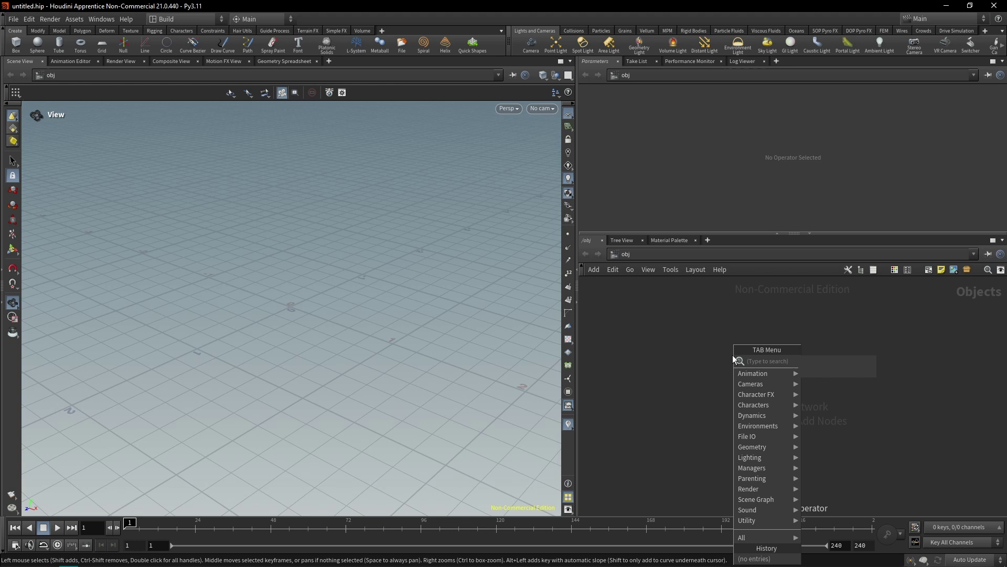
pyautogui.press('BackSpace')
pyautogui.write('geo')
pyautogui.press('Return')
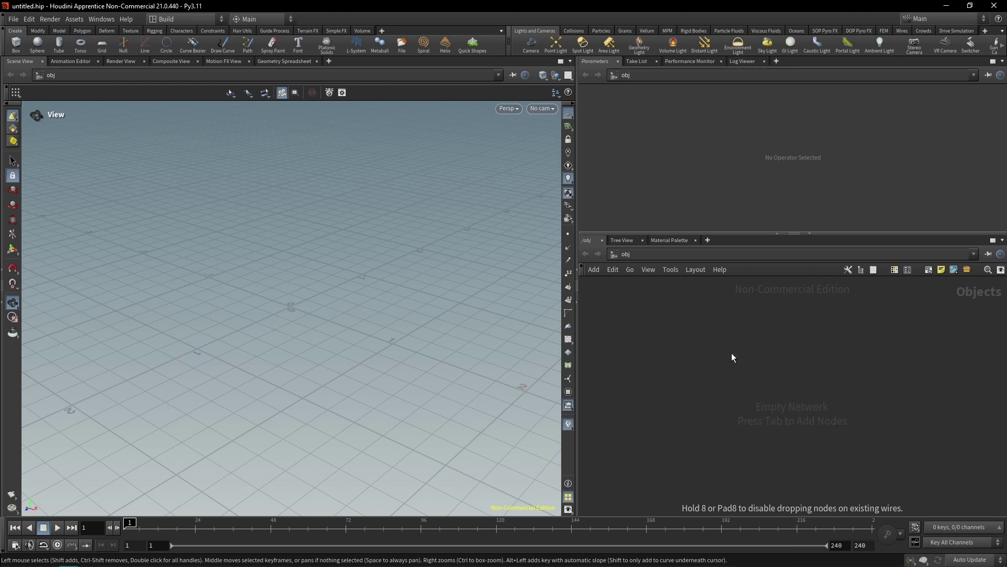
pyautogui.click(732, 353)
pyautogui.press('Return')
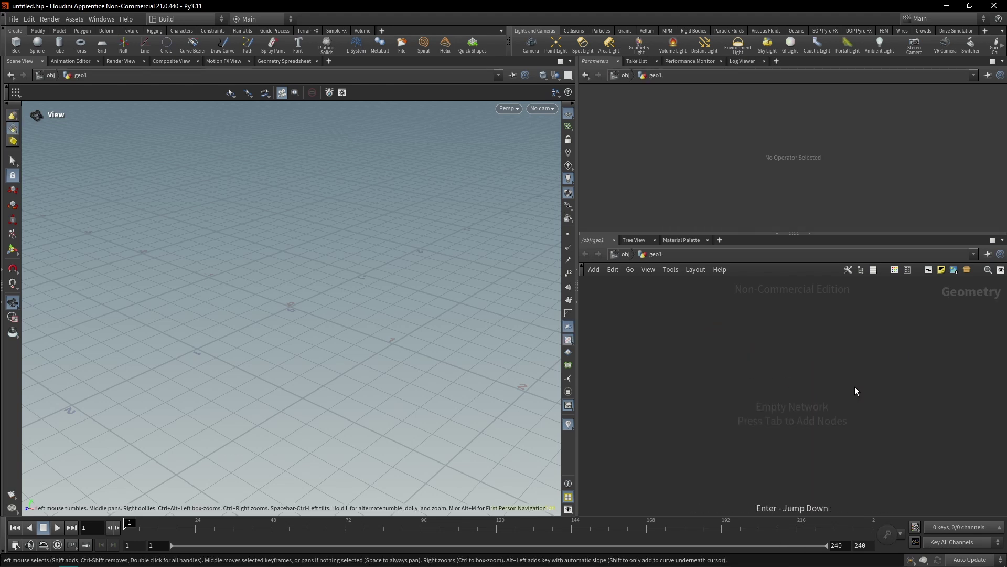
# Give the network more room and add a HeightField node inside the geometry object.
pyautogui.moveTo(743, 233); pyautogui.dragTo(743, 194)
pyautogui.press('Tab')
pyautogui.write('height')
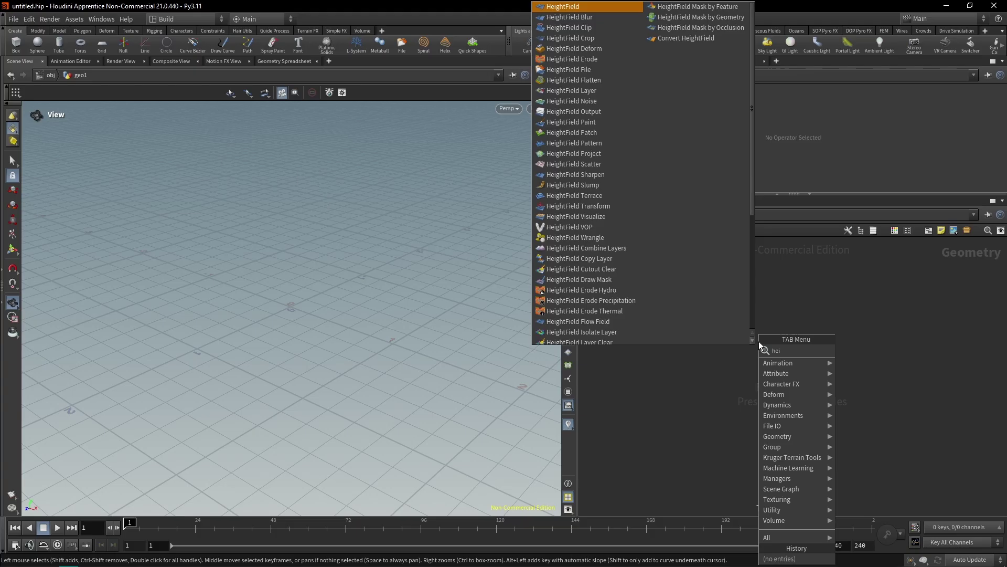
pyautogui.press('Return')
pyautogui.click(759, 341)
pyautogui.moveTo(358, 192); pyautogui.dragTo(307, 226, button='middle')
pyautogui.click(758, 371)
pyautogui.moveTo(759, 371); pyautogui.dragTo(733, 338, button='middle')
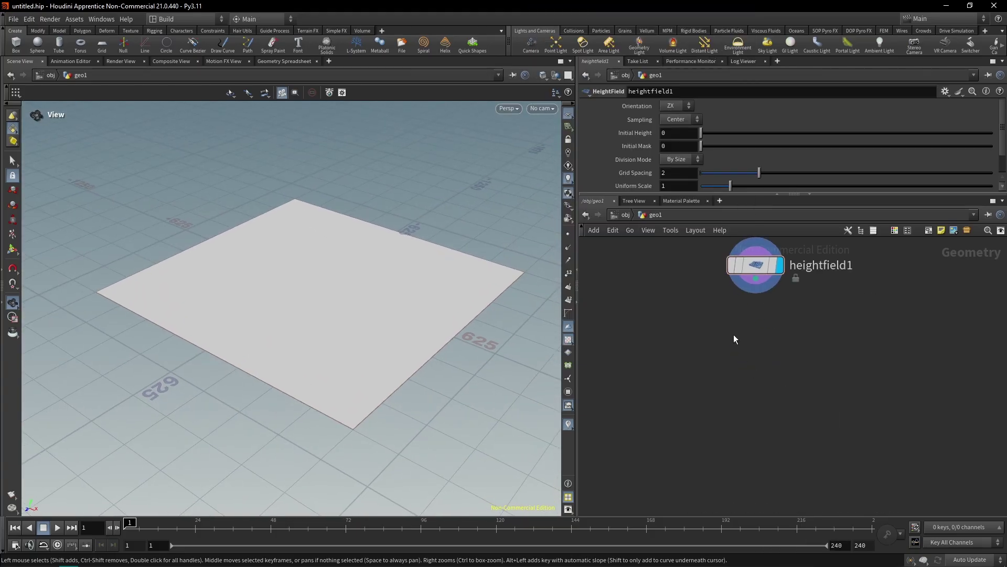
# Add a KTT Handbook node below the heightfield node.
pyautogui.press('Tab')
pyautogui.write('hand')
pyautogui.press('Return')
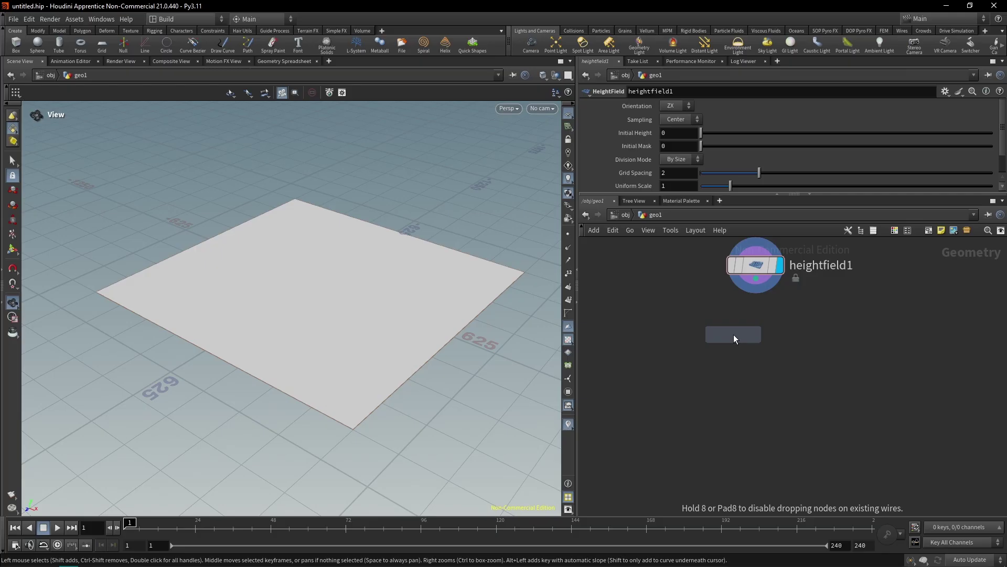
pyautogui.click(666, 330)
# Create the basic heightfield from the handbook's Heightfield Setup section, then delete the original heightfield1 and display the new one.
pyautogui.moveTo(541, 202); pyautogui.dragTo(540, 203)
pyautogui.click(547, 228)
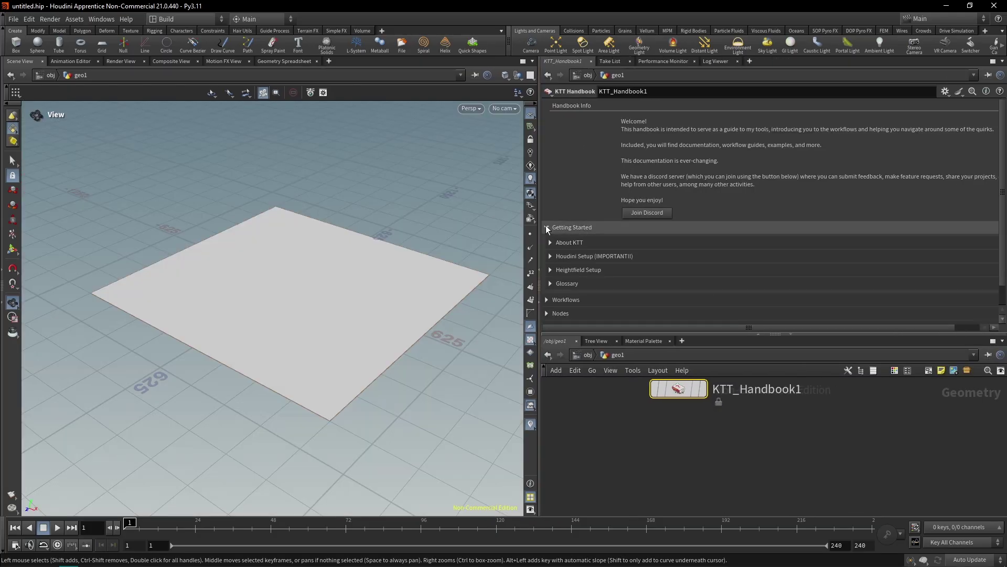
pyautogui.scroll(-1, 549, 240)
pyautogui.click(550, 252)
pyautogui.scroll(-3, 688, 246)
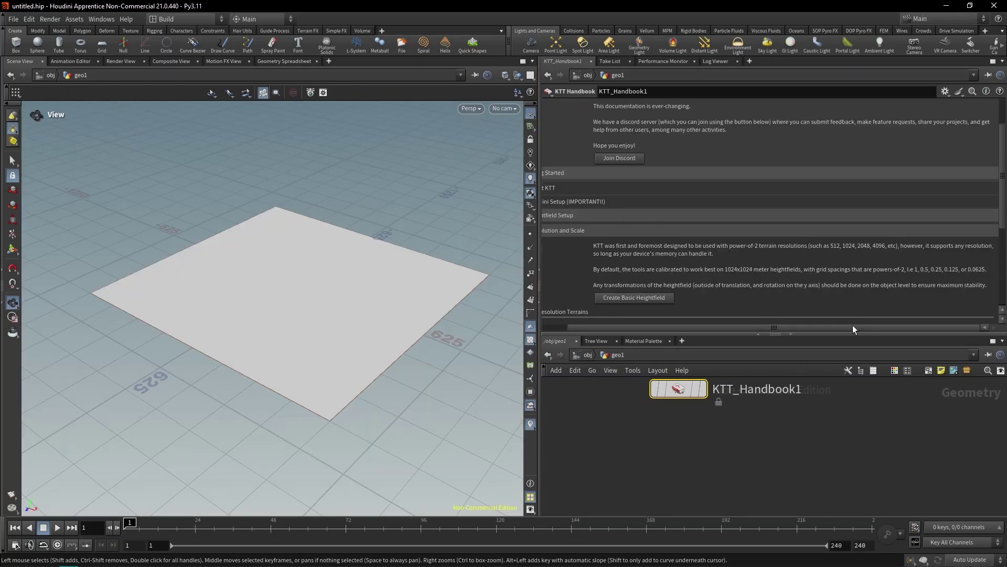
pyautogui.click(662, 297)
pyautogui.scroll(-1, 672, 263)
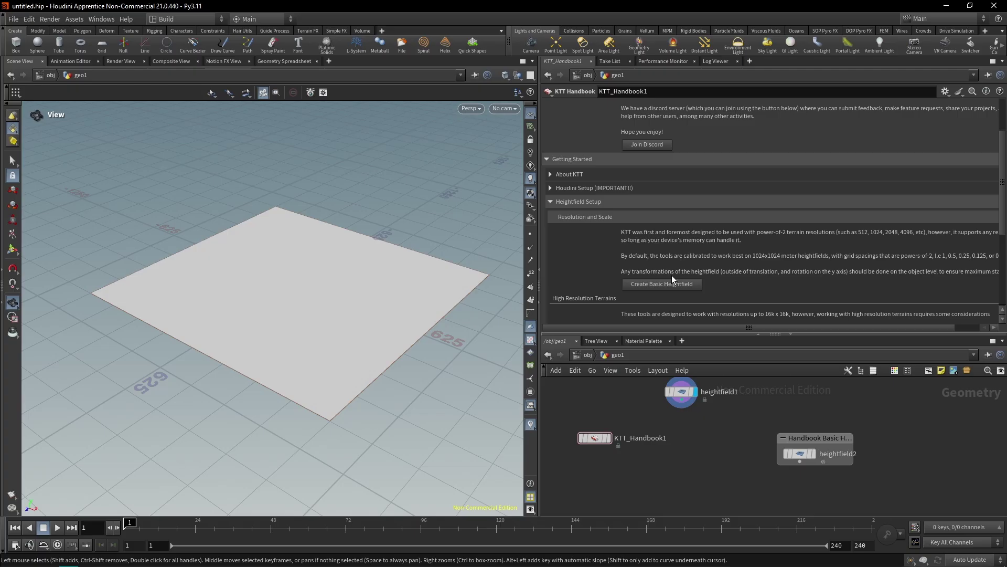
pyautogui.press('Delete')
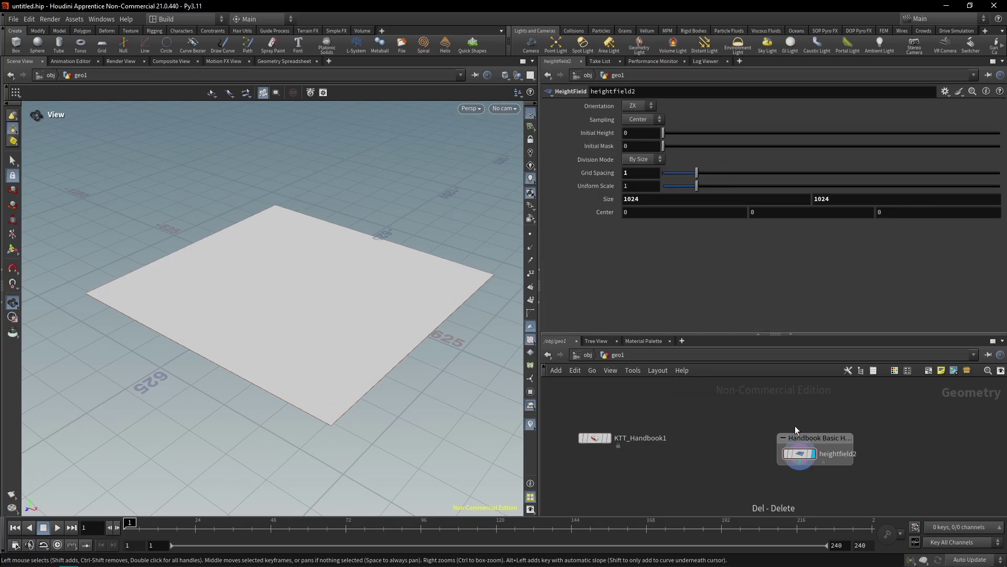
pyautogui.click(799, 453)
# Read the handbook's notes on high-resolution terrains and its Terrain Shaping workflow guide.
pyautogui.click(594, 438)
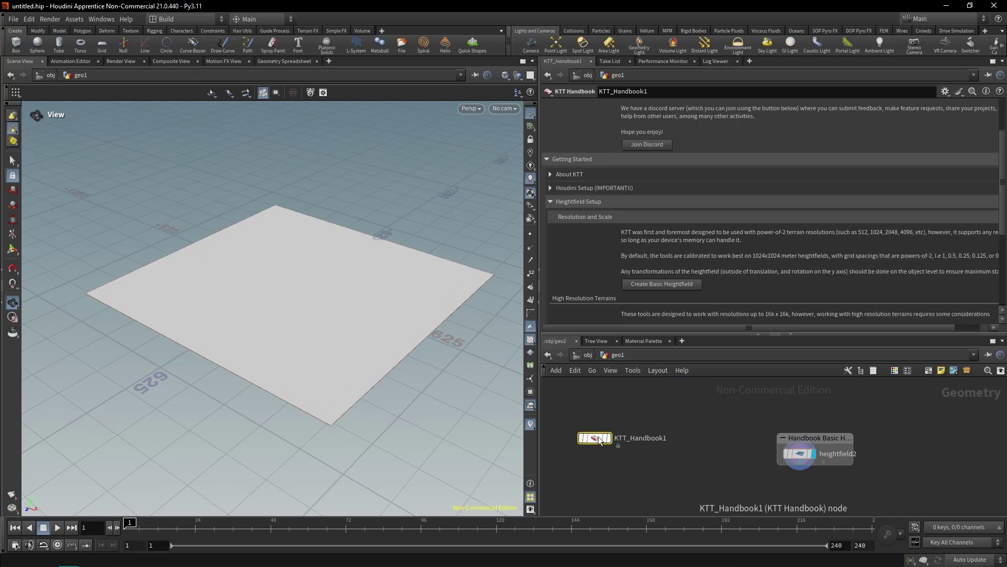
pyautogui.scroll(-5, 761, 188)
pyautogui.hscroll(2, 939, 196)
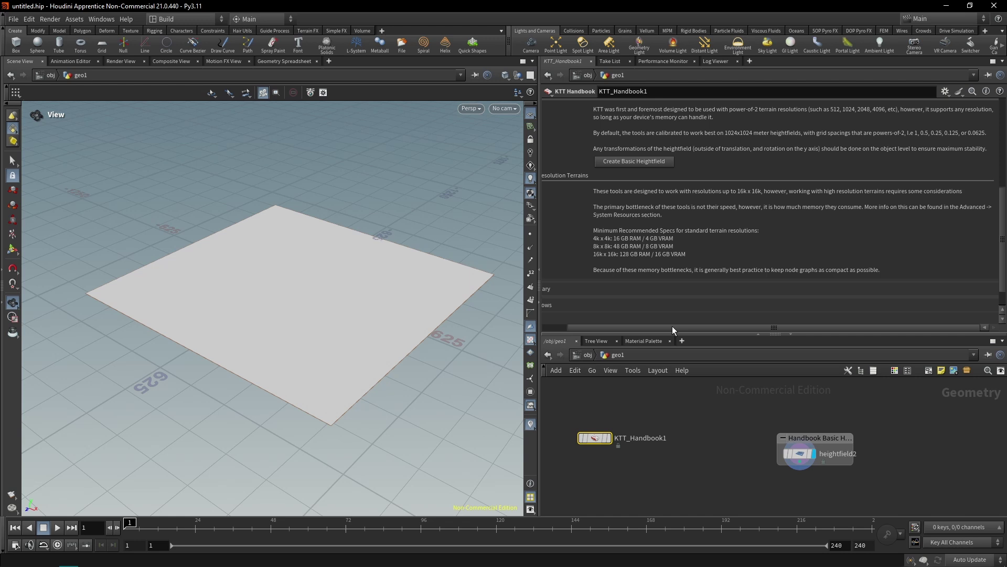
pyautogui.moveTo(672, 329); pyautogui.dragTo(646, 329)
pyautogui.scroll(-1, 682, 167)
pyautogui.click(753, 280)
pyautogui.scroll(-3, 755, 284)
pyautogui.scroll(-3, 755, 284)
pyautogui.hscroll(2, 752, 320)
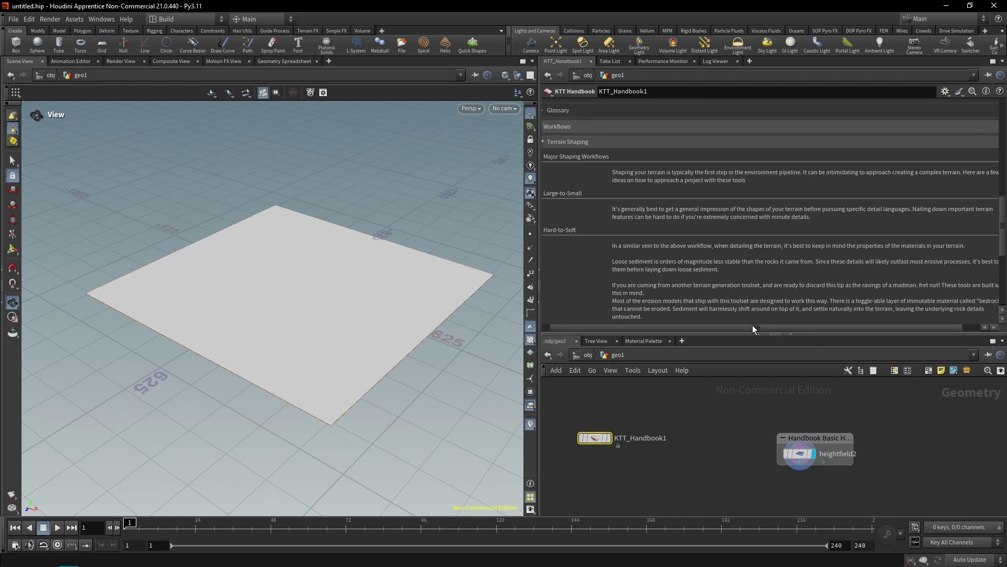
pyautogui.scroll(-5, 642, 251)
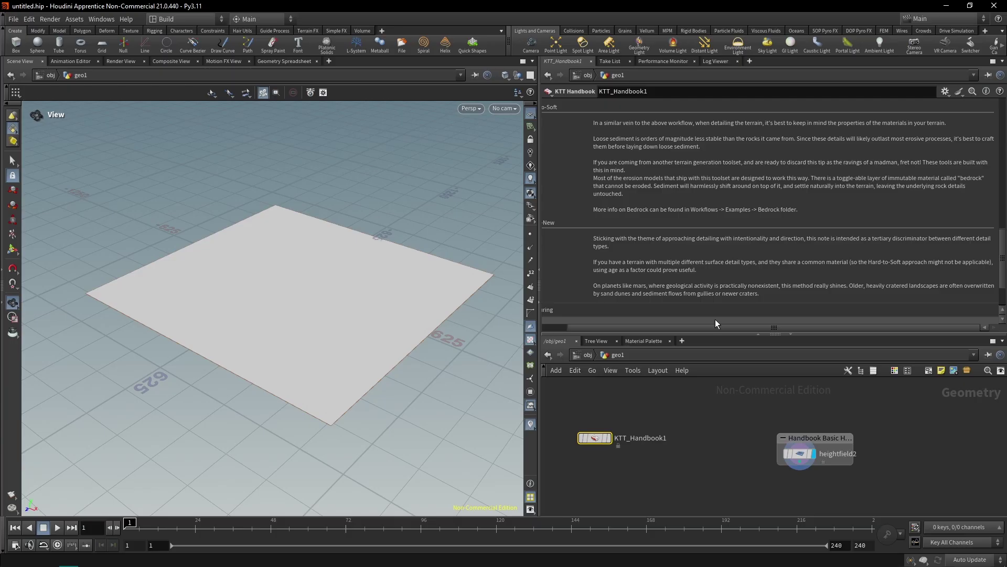
pyautogui.scroll(2, 600, 231)
pyautogui.hscroll(-2, 616, 227)
pyautogui.scroll(6, 631, 251)
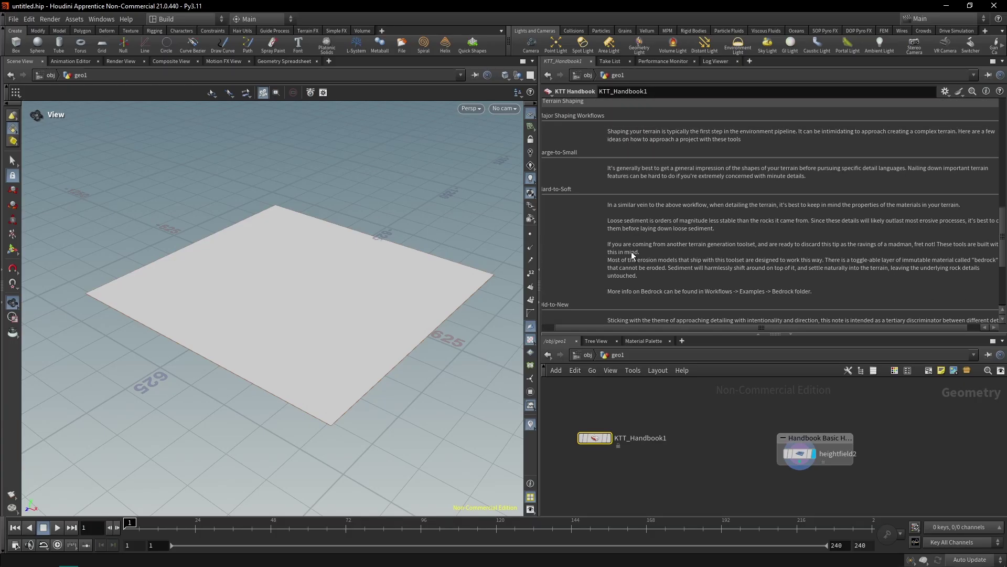
# Look through the remaining Workflows topics in the handbook, collapse the read sections and open the Nodes compendium.
pyautogui.click(569, 254)
pyautogui.click(568, 246)
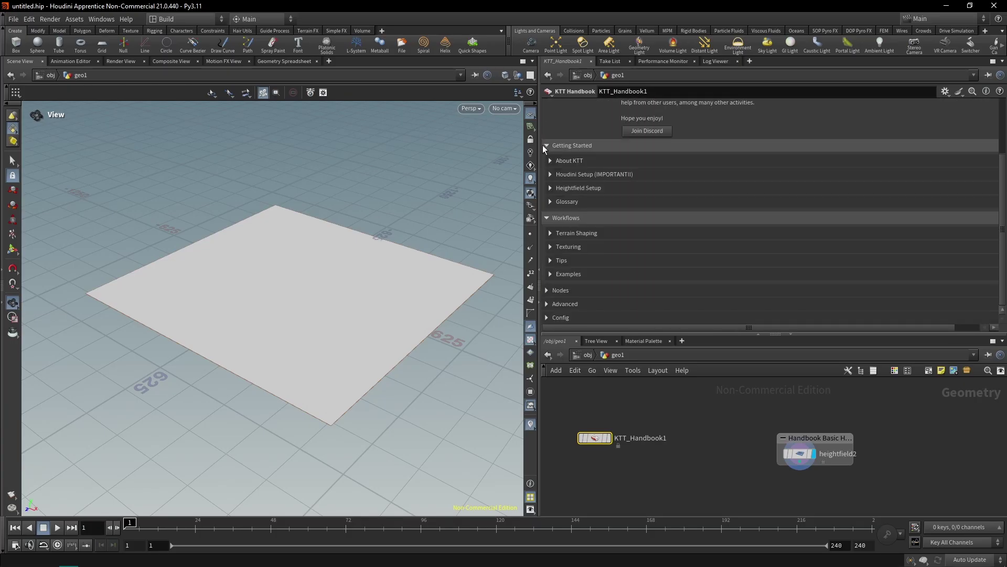
pyautogui.scroll(-5, 656, 236)
pyautogui.hscroll(2, 723, 220)
pyautogui.moveTo(673, 332); pyautogui.dragTo(645, 328)
pyautogui.scroll(6, 604, 262)
pyautogui.click(556, 247)
pyautogui.click(551, 217)
pyautogui.click(554, 256)
pyautogui.scroll(-4, 583, 262)
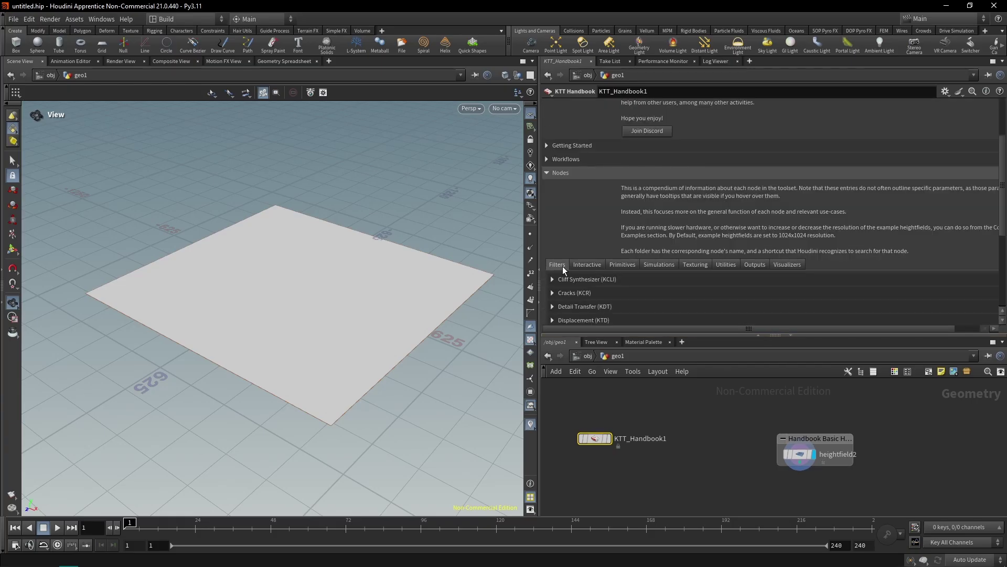
# Look at the Cracks entry among the handbook's Filters nodes and create the Flatten By Proximity (KFP) example.
pyautogui.scroll(-4, 586, 267)
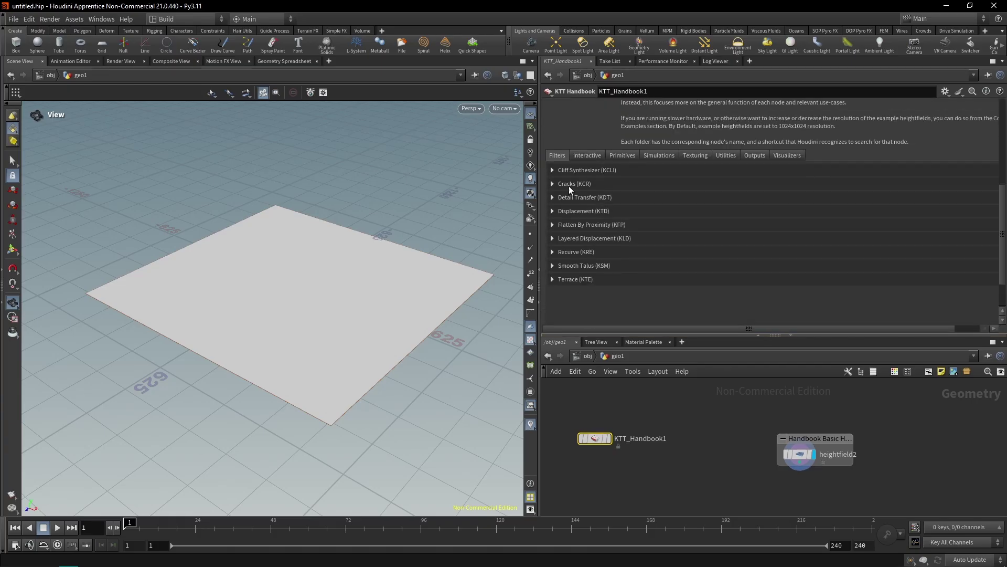
pyautogui.scroll(2, 564, 202)
pyautogui.click(553, 211)
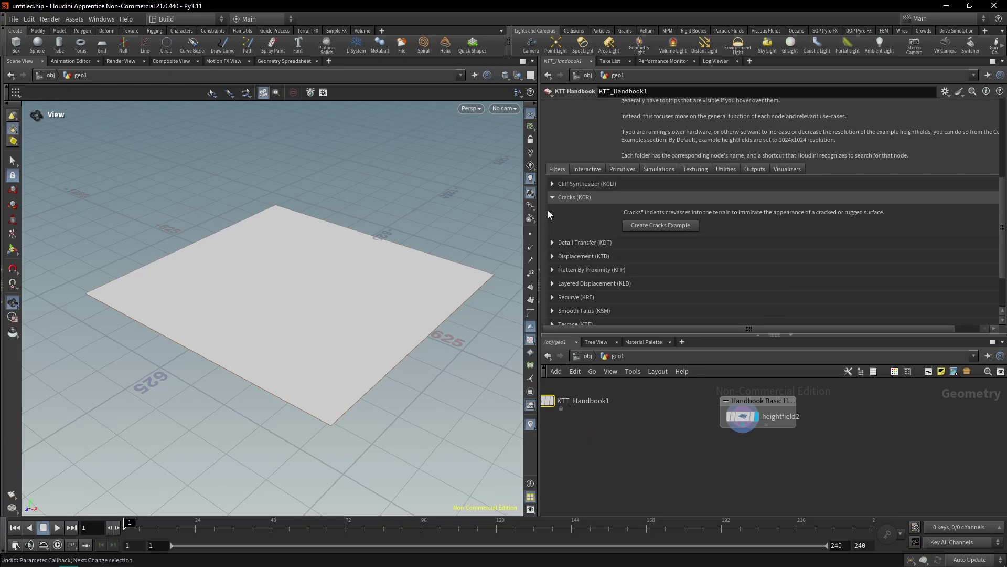
pyautogui.click(552, 196)
pyautogui.click(564, 238)
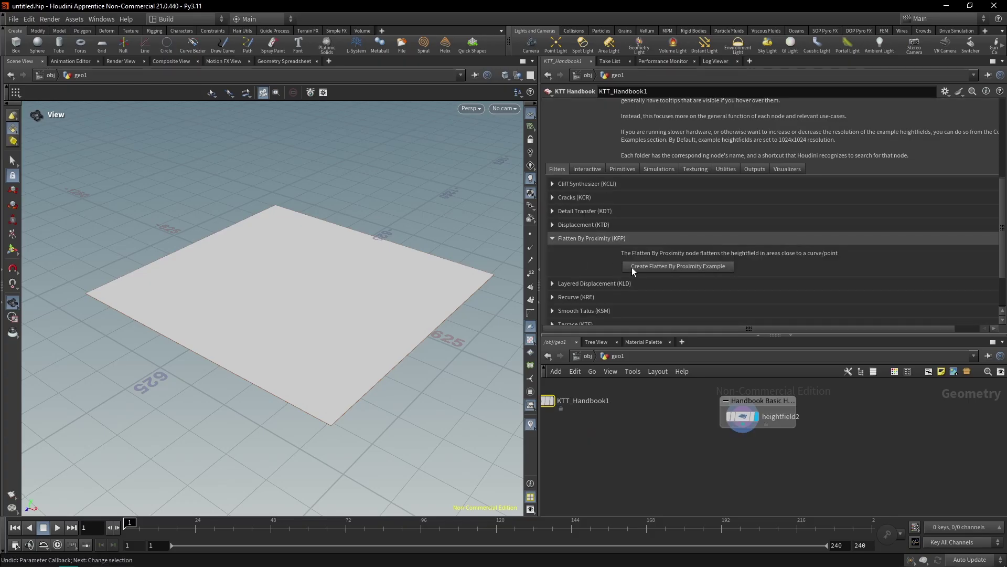
pyautogui.click(632, 267)
pyautogui.scroll(3, 315, 238)
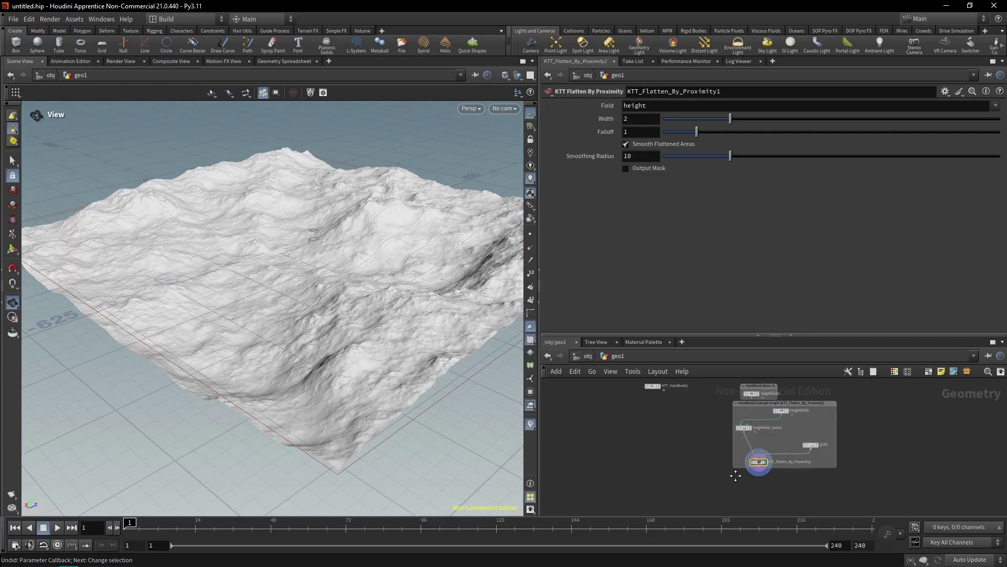
# Delete the whole Flatten By Proximity example network and keep the basic heightfield.
pyautogui.moveTo(735, 474); pyautogui.dragTo(696, 497, button='middle')
pyautogui.moveTo(692, 496); pyautogui.dragTo(793, 432)
pyautogui.press('Tab')
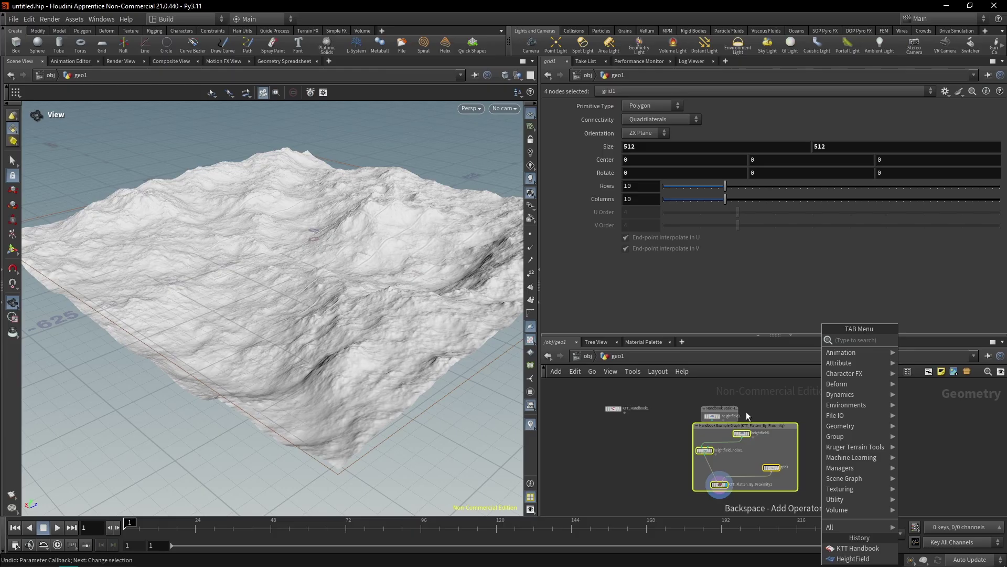
pyautogui.press('Escape')
pyautogui.press('Delete')
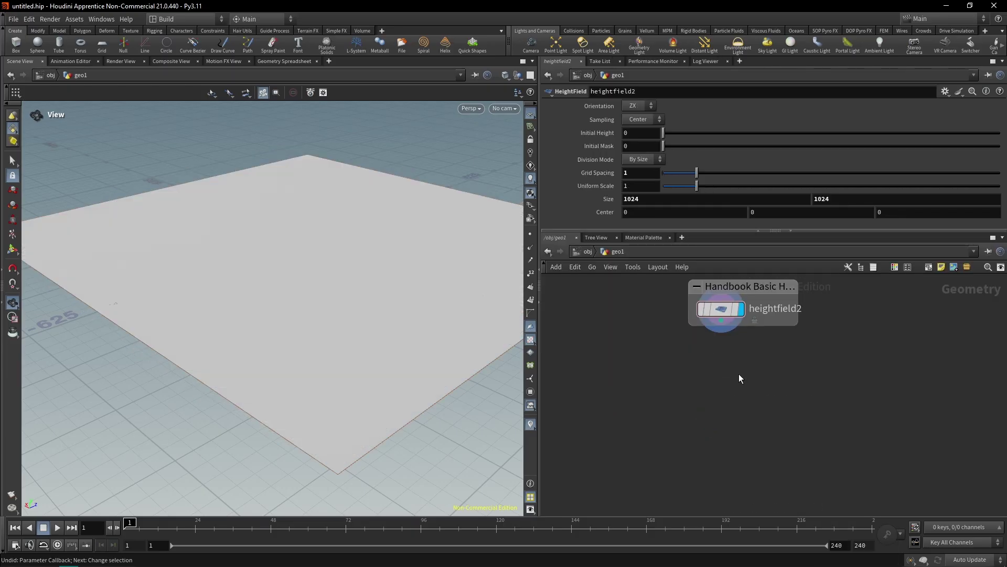
# Add a KTT Mountain node fed by the basic heightfield.
pyautogui.scroll(-2, 739, 373)
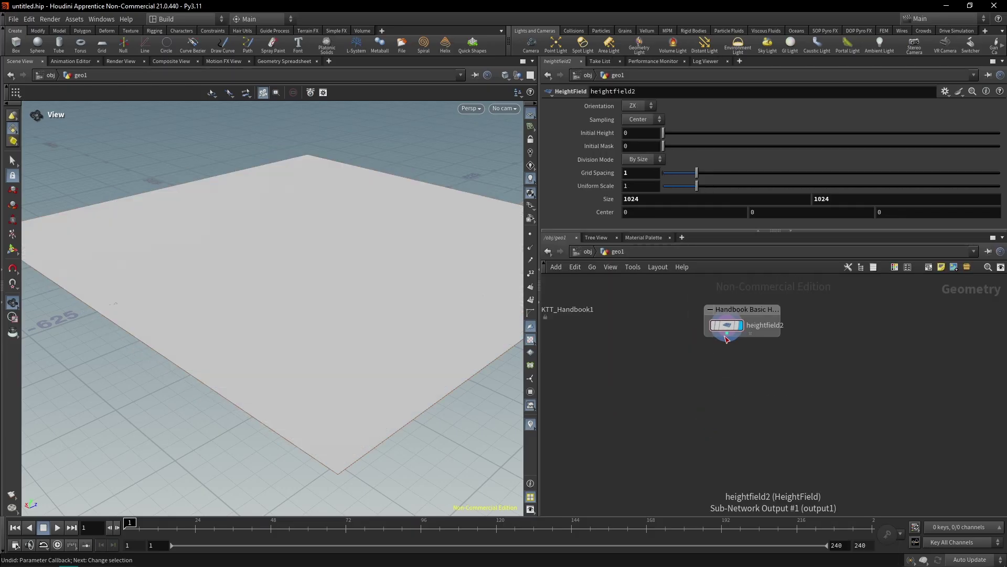
pyautogui.moveTo(727, 339); pyautogui.dragTo(726, 361)
pyautogui.press('Tab')
pyautogui.write('k')
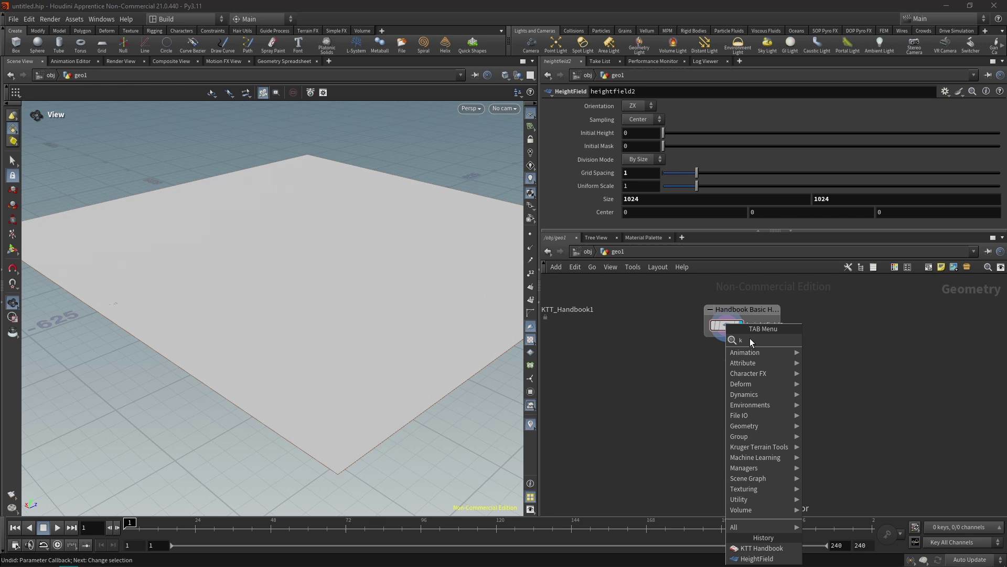
pyautogui.write('tt')
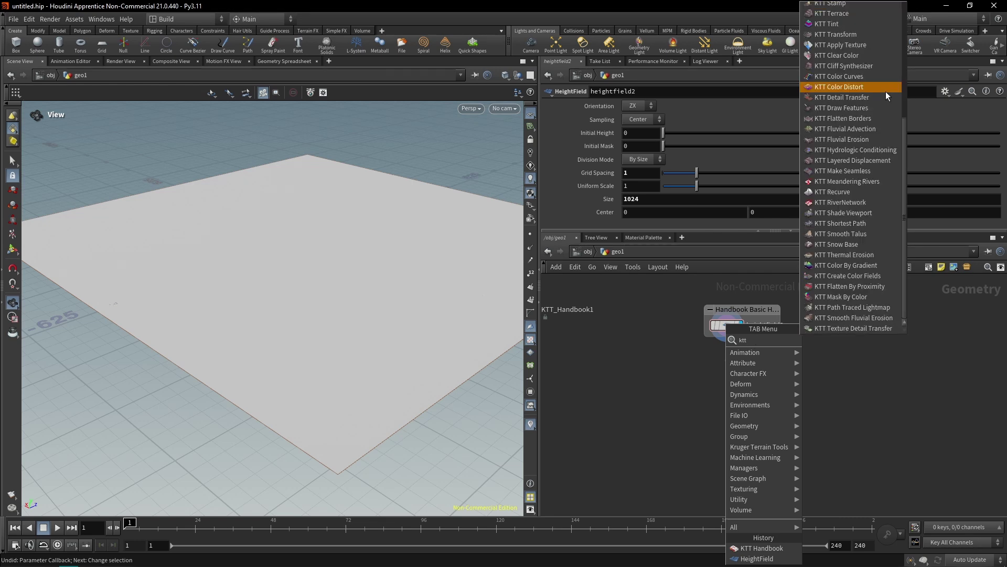
pyautogui.write(' moun')
pyautogui.press('Return')
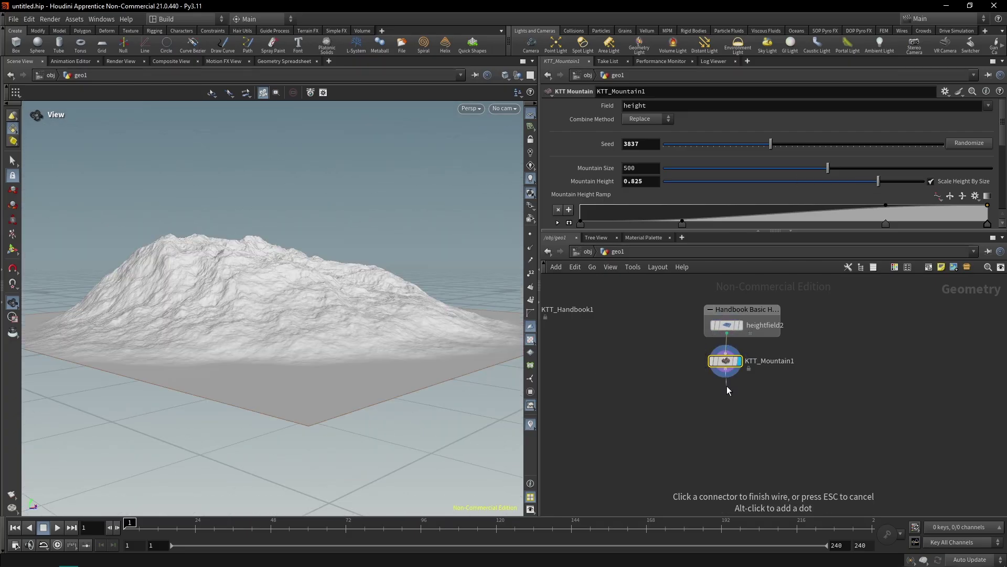
# Append a HeightField Noise node after KTT Mountain and set its Amplitude to 236.
pyautogui.press('Tab')
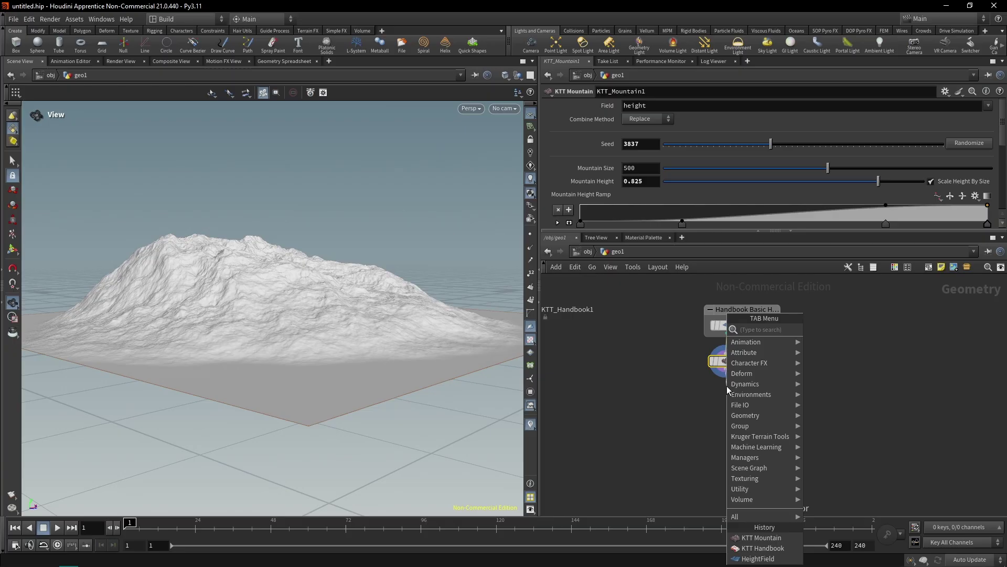
pyautogui.write('heig')
pyautogui.press('Down')
pyautogui.press('Down')
pyautogui.press('Down')
pyautogui.press('Down')
pyautogui.press('Down')
pyautogui.press('Down')
pyautogui.press('Down')
pyautogui.press('Down')
pyautogui.press('Down')
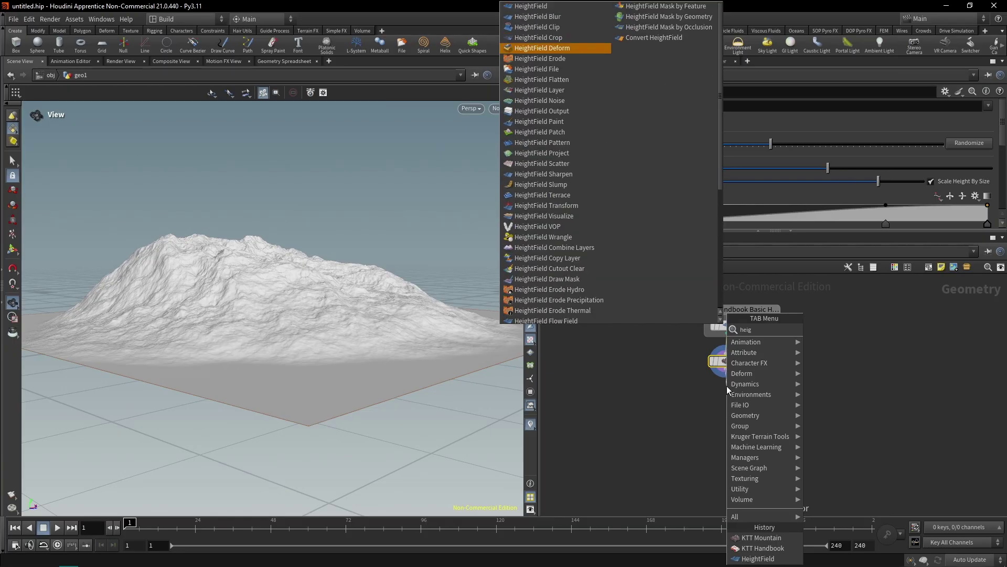
pyautogui.press('Return')
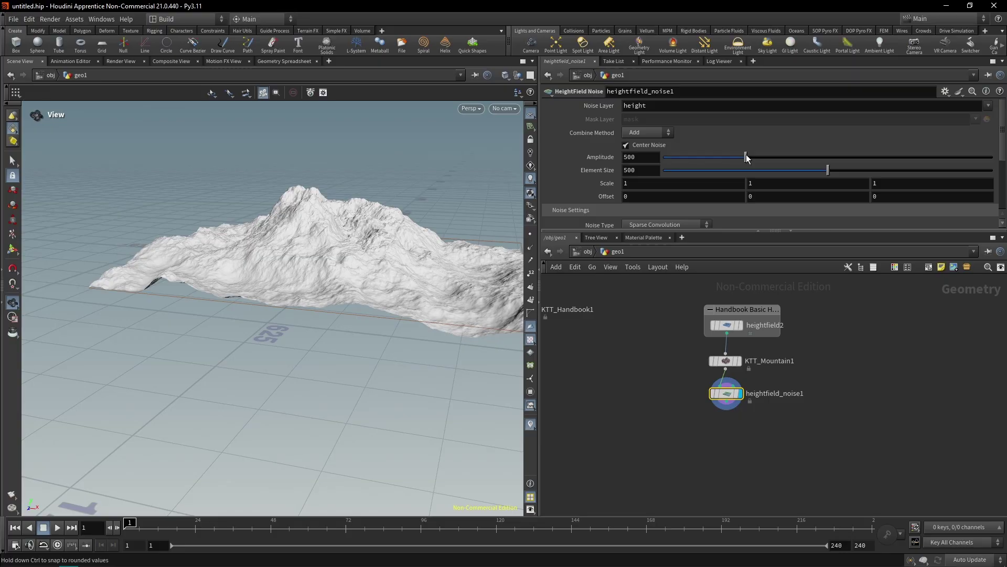
pyautogui.moveTo(746, 155); pyautogui.dragTo(693, 155)
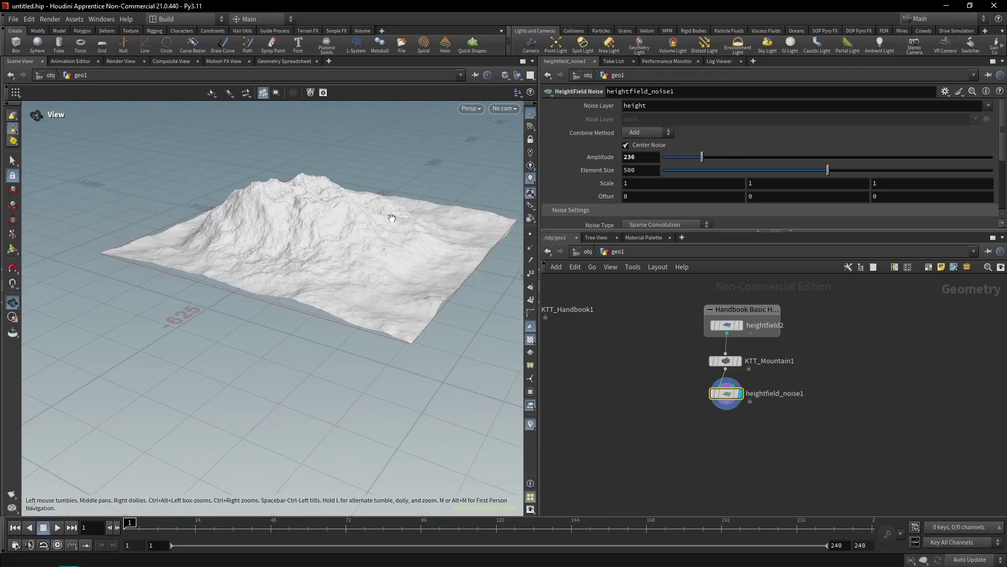
pyautogui.moveTo(392, 217); pyautogui.dragTo(283, 325)
# Append a KTT Smooth Fluvial Erosion node after the noise node, display it and inspect the eroded mountain.
pyautogui.moveTo(729, 417); pyautogui.dragTo(717, 384, button='middle')
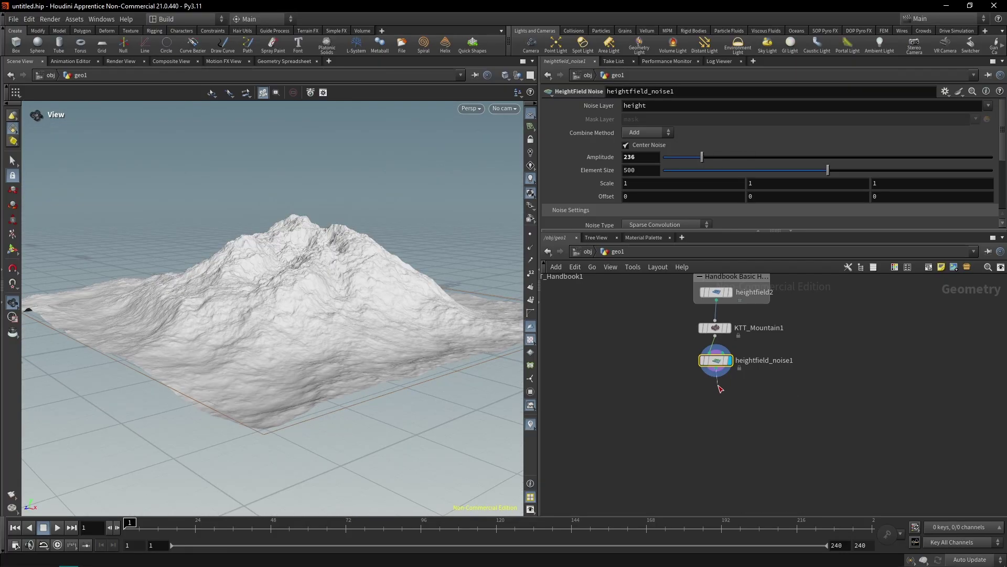
pyautogui.press('Tab')
pyautogui.moveTo(720, 394)
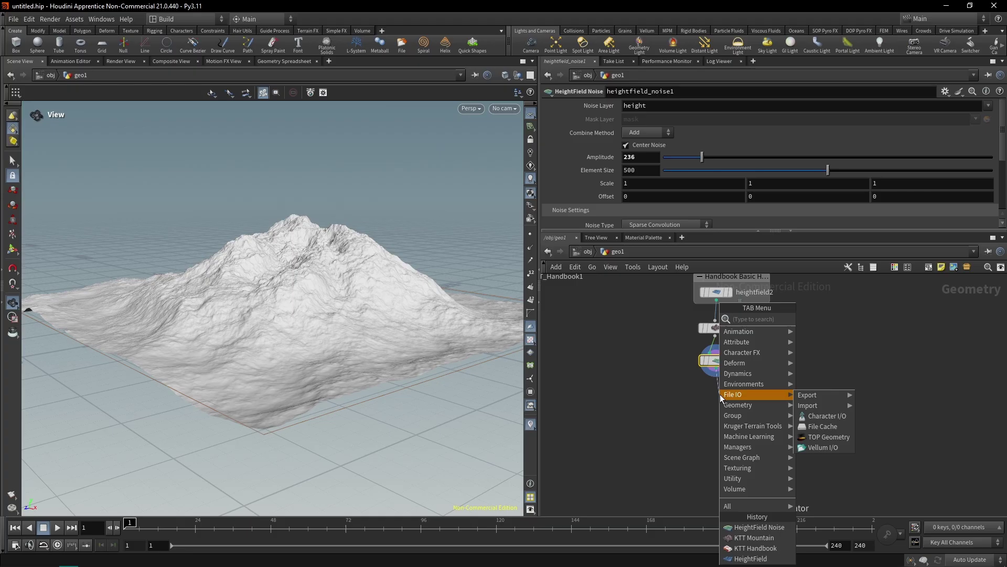
pyautogui.write('smooth')
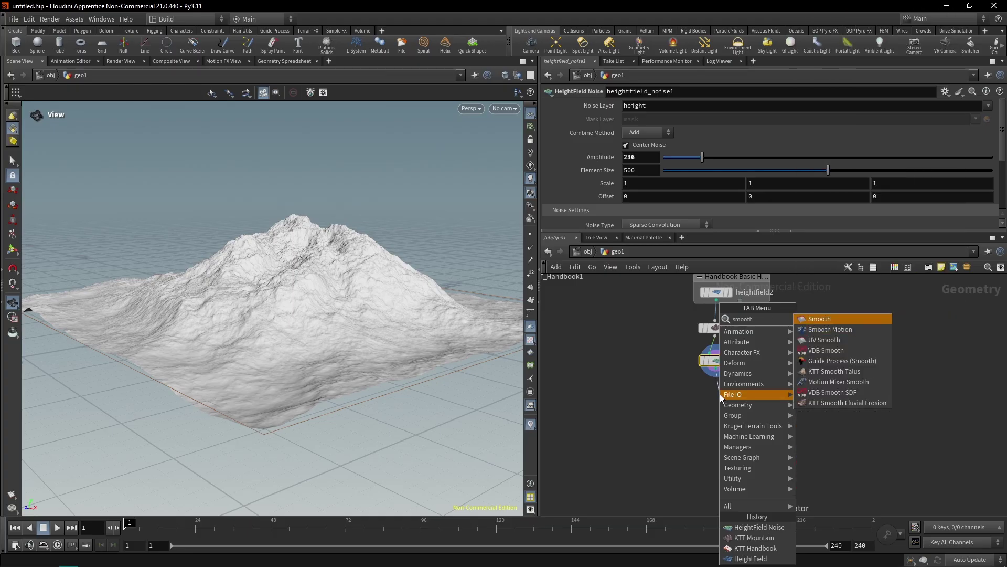
pyautogui.press('Up')
pyautogui.press('Return')
pyautogui.click(720, 394)
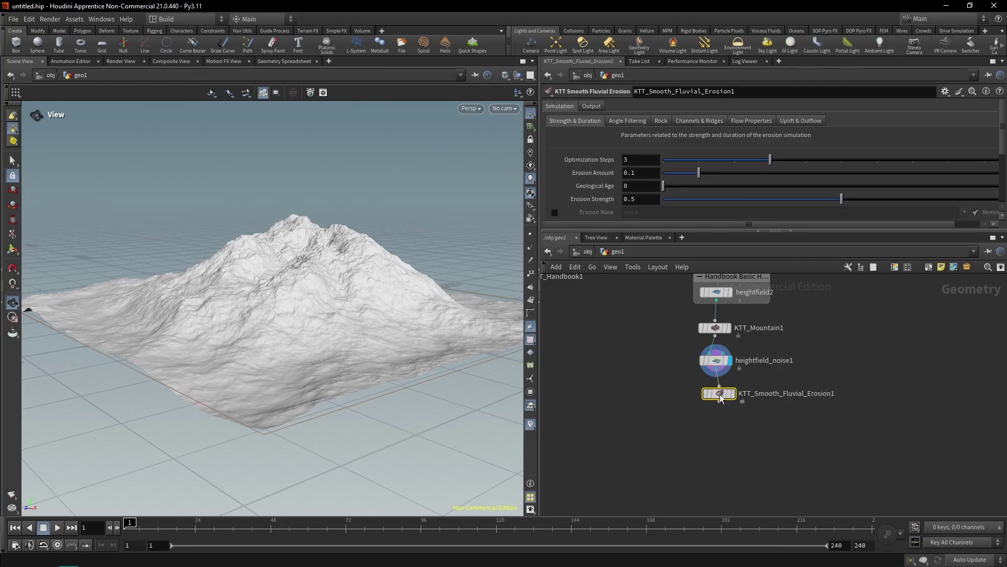
pyautogui.click(733, 393)
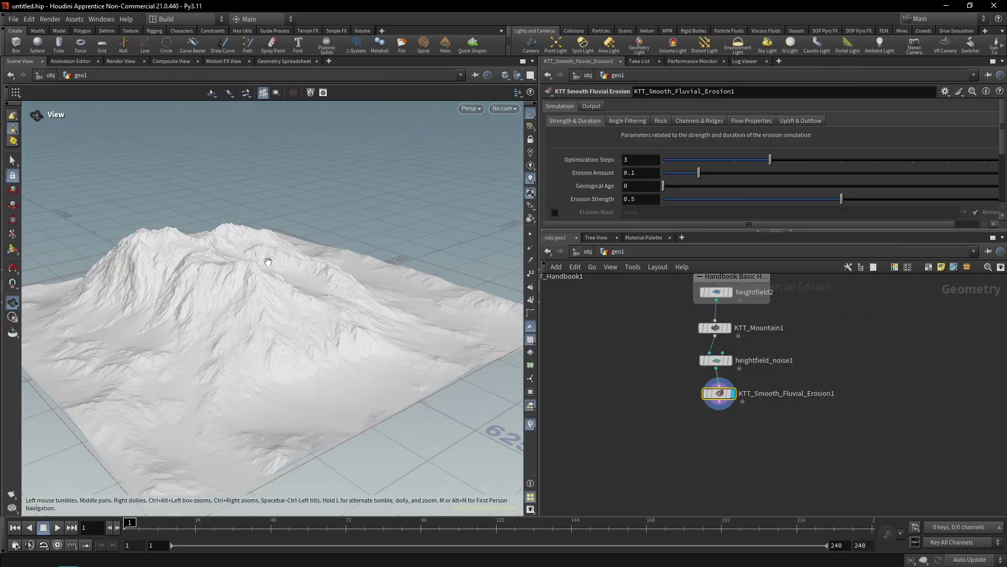
pyautogui.moveTo(268, 260); pyautogui.dragTo(315, 268)
pyautogui.moveTo(315, 268); pyautogui.dragTo(354, 260, button='middle')
pyautogui.moveTo(355, 261); pyautogui.dragTo(371, 259)
# Set the heightfield's Grid Spacing to 0.25 and inspect its node info and the higher-resolution erosion.
pyautogui.moveTo(836, 340); pyautogui.dragTo(842, 418, button='middle')
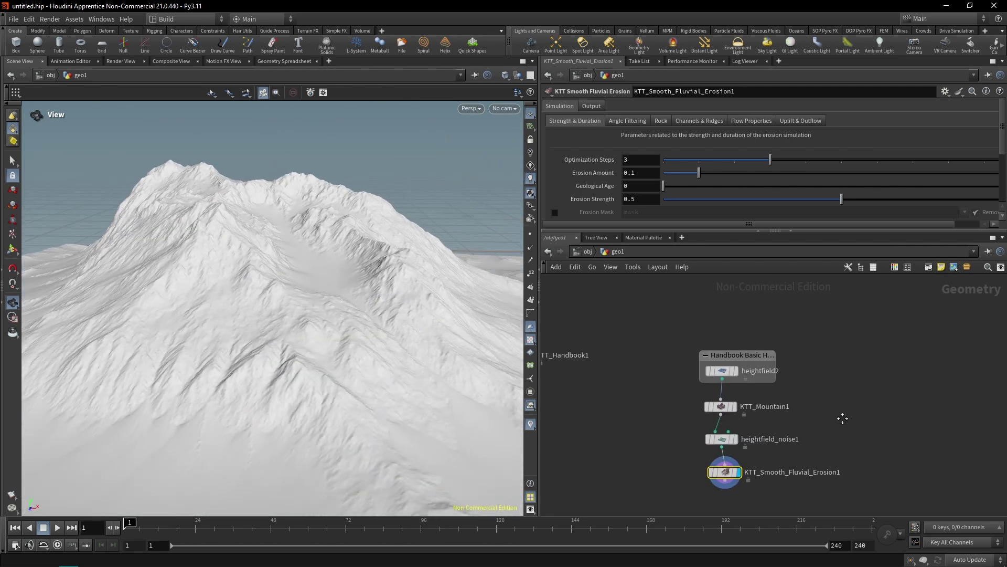
pyautogui.click(727, 372)
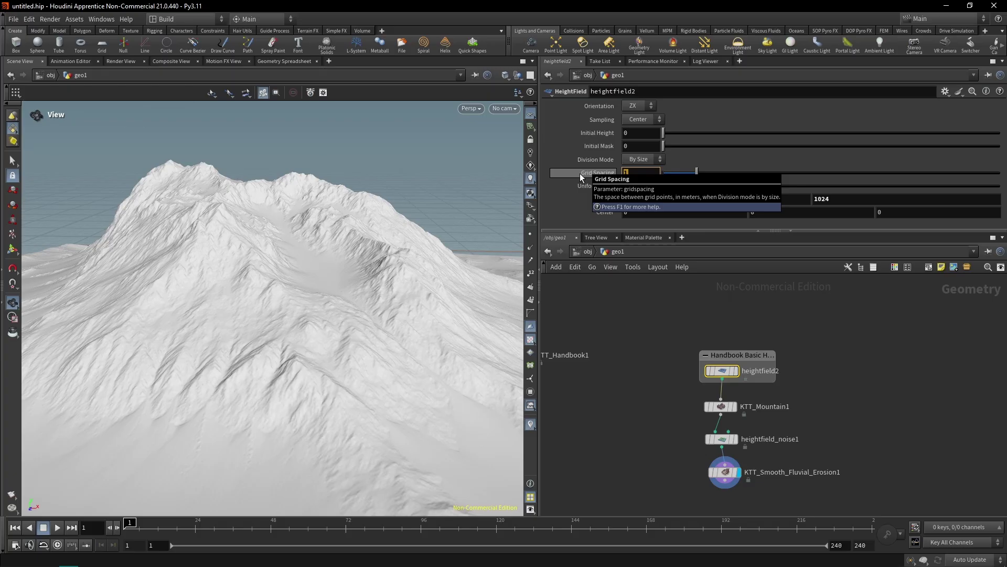
pyautogui.write('.25')
pyautogui.press('Return')
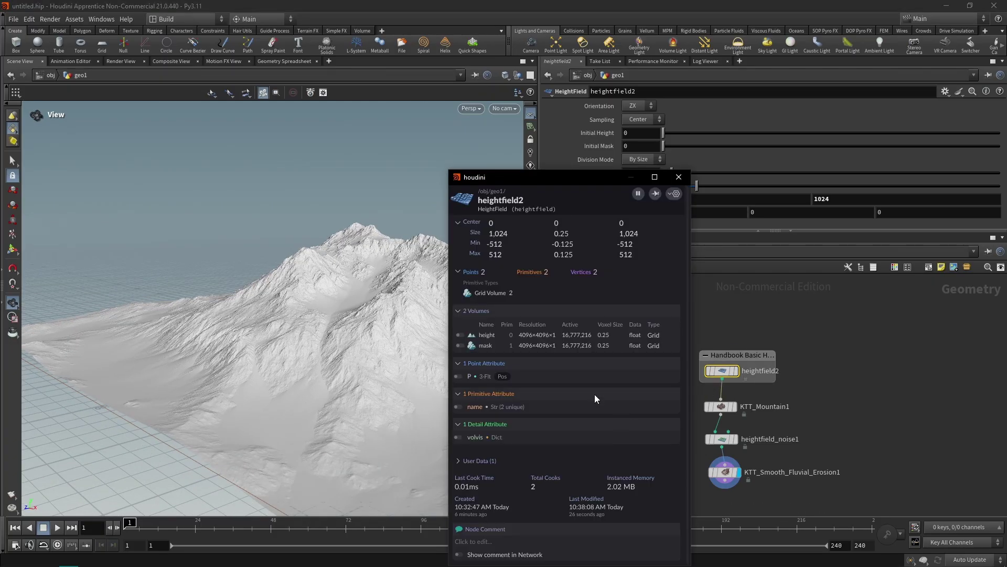
pyautogui.click(679, 177)
pyautogui.scroll(5, 302, 397)
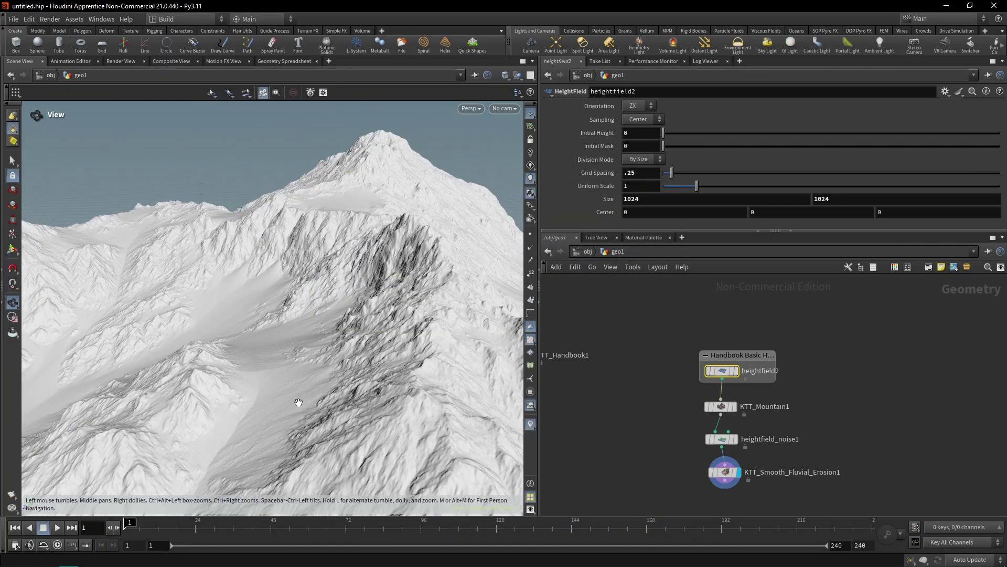
pyautogui.scroll(-3, 308, 375)
pyautogui.moveTo(308, 376); pyautogui.dragTo(383, 247)
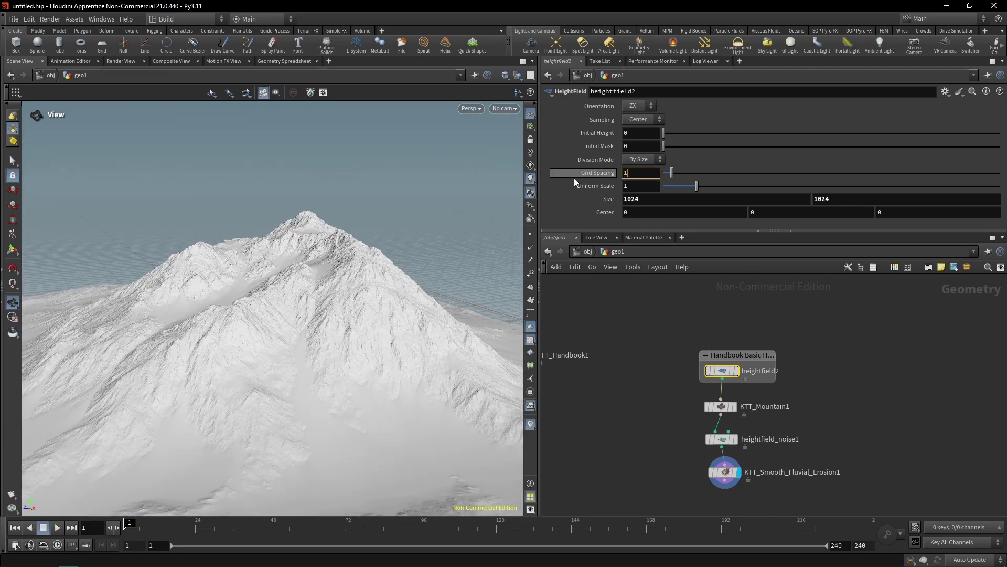
# Set the heightfield's Grid Spacing back to 1.
pyautogui.press('Return')
pyautogui.moveTo(815, 328); pyautogui.dragTo(818, 268, button='middle')
pyautogui.moveTo(367, 304); pyautogui.dragTo(290, 310)
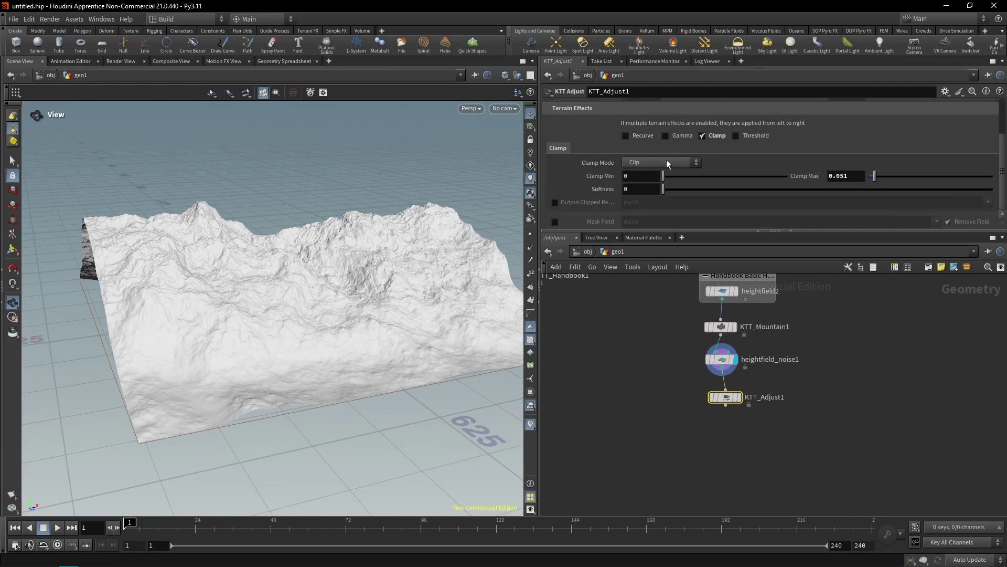
# Extend the chain after KTT Adjust with KTT Smooth Talus, Fluvial Erosion, Terrace and Smooth Fluvial Erosion nodes.
pyautogui.click(727, 414)
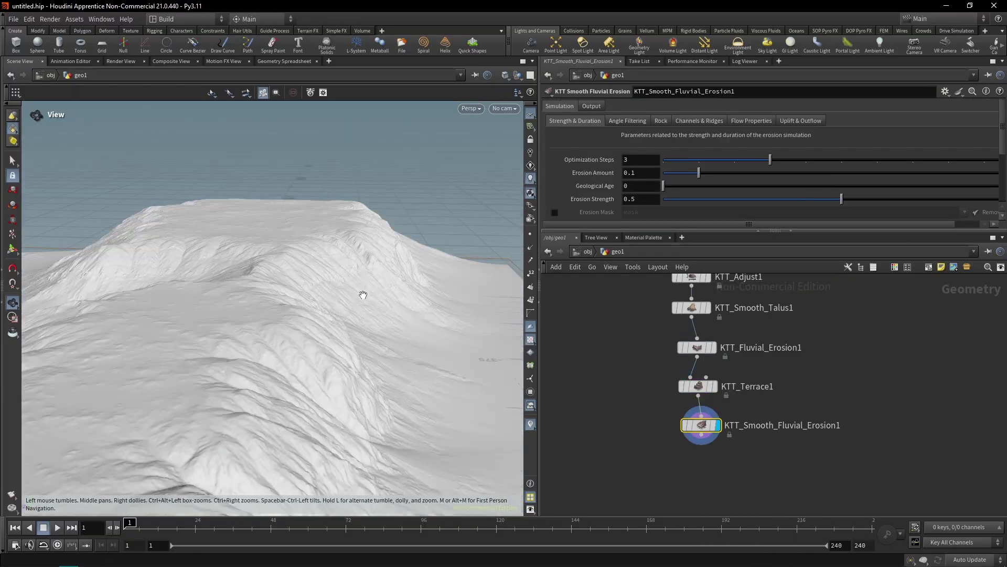
pyautogui.moveTo(363, 294); pyautogui.dragTo(367, 326)
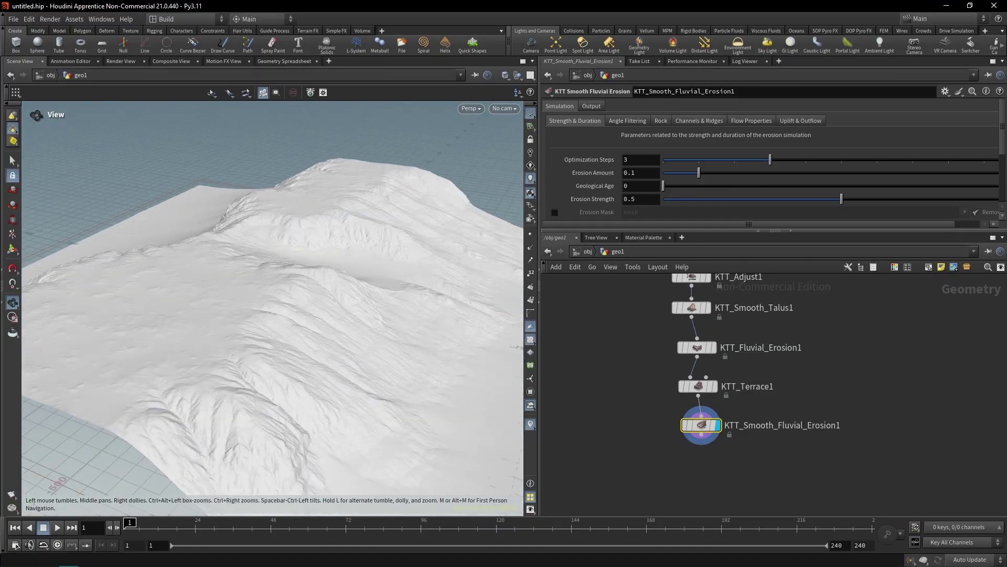
pyautogui.moveTo(694, 454); pyautogui.dragTo(794, 339)
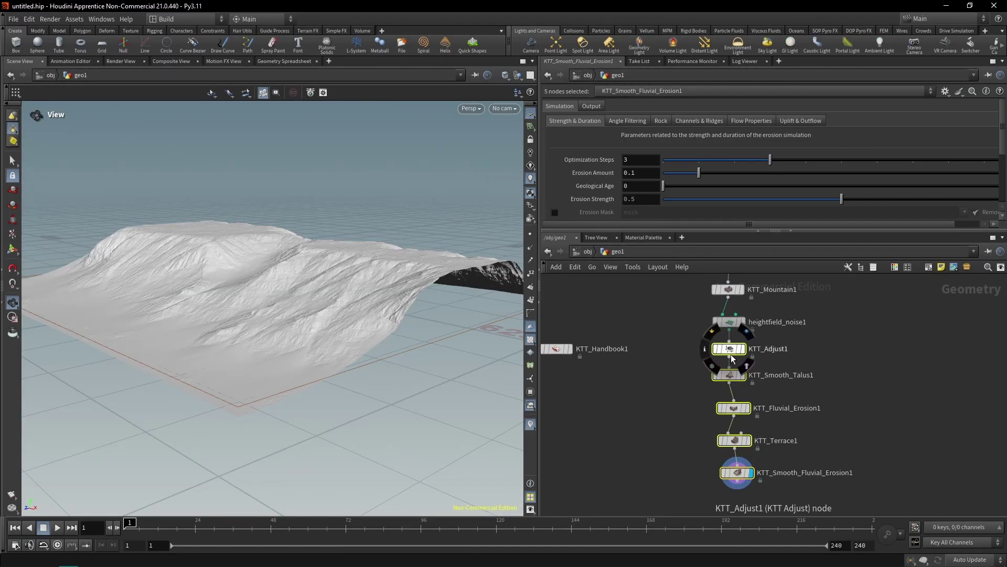
# Make room below KTT Fluvial Erosion and branch off a KTT Cracks node with Scale 132.756 and Crack Width 0.04.
pyautogui.moveTo(699, 491); pyautogui.dragTo(715, 471)
pyautogui.moveTo(742, 417); pyautogui.dragTo(743, 475)
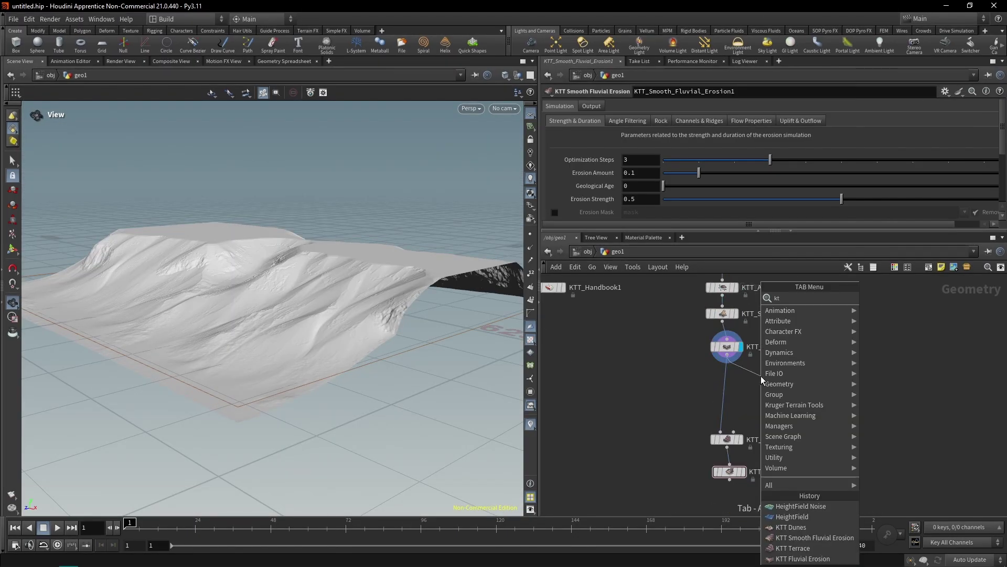
pyautogui.write('t cra')
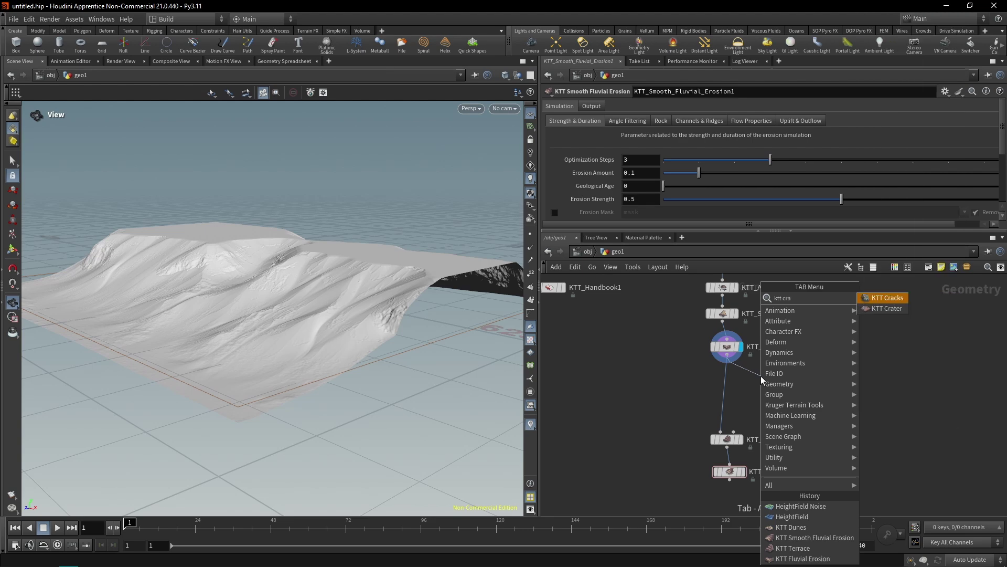
pyautogui.press('Return')
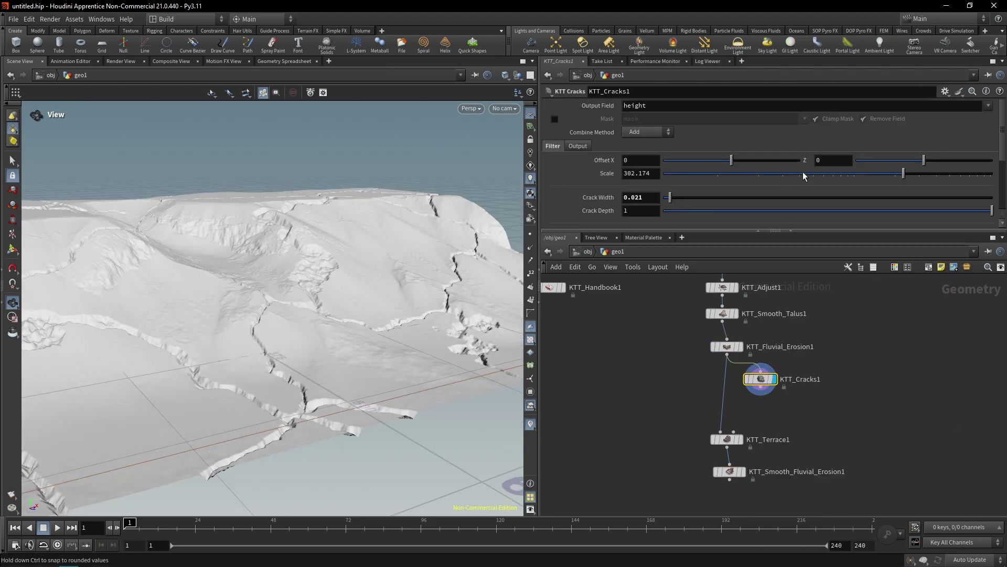
pyautogui.moveTo(294, 273); pyautogui.dragTo(266, 216)
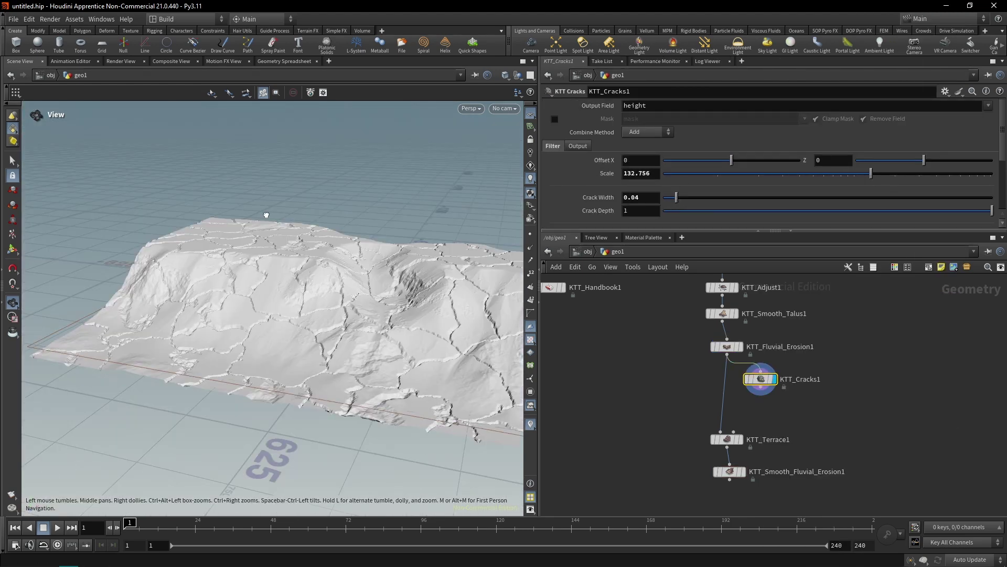
# Wire KTT Cracks into the first input of KTT Terrace and inspect the final Smooth Fluvial Erosion result.
pyautogui.click(738, 439)
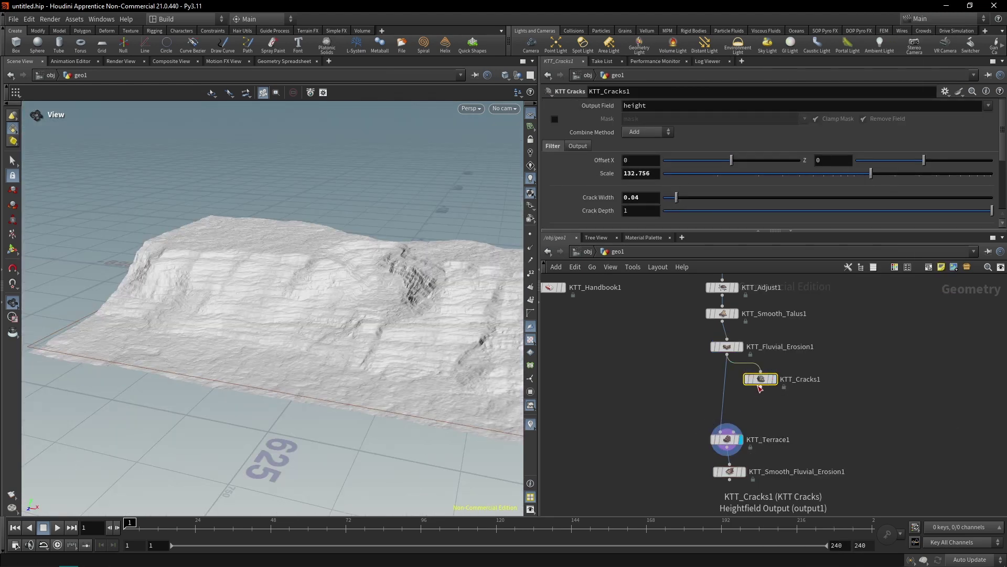
pyautogui.click(736, 433)
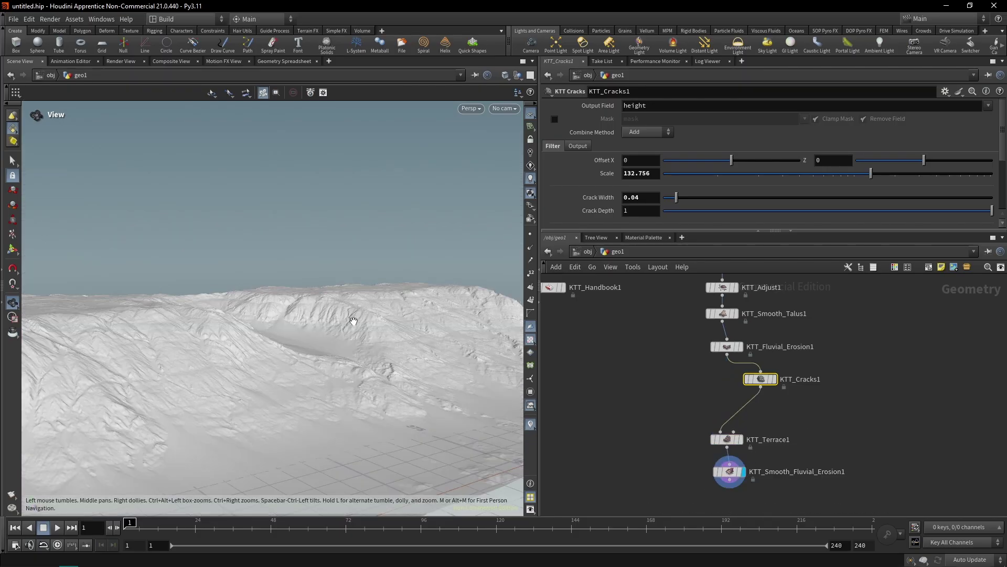
pyautogui.scroll(3, 337, 338)
pyautogui.moveTo(338, 339); pyautogui.dragTo(268, 262)
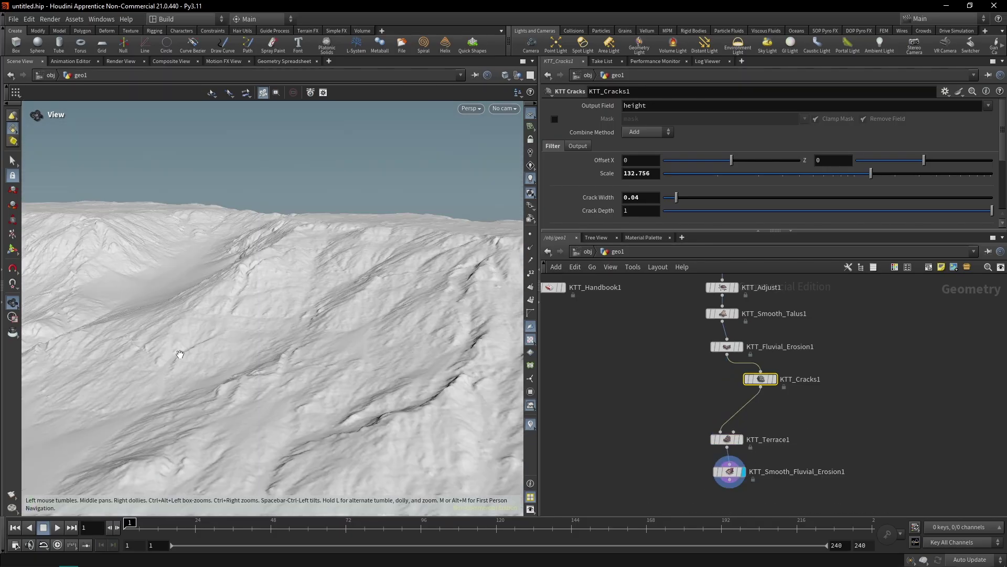
pyautogui.moveTo(288, 306); pyautogui.dragTo(394, 338)
pyautogui.moveTo(436, 277); pyautogui.dragTo(207, 257)
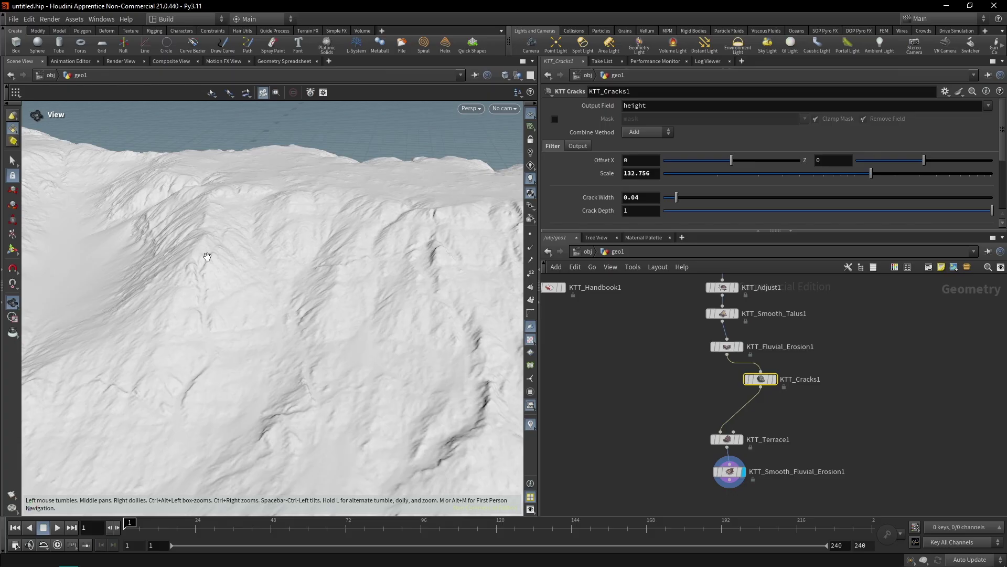
pyautogui.moveTo(207, 329); pyautogui.dragTo(356, 262)
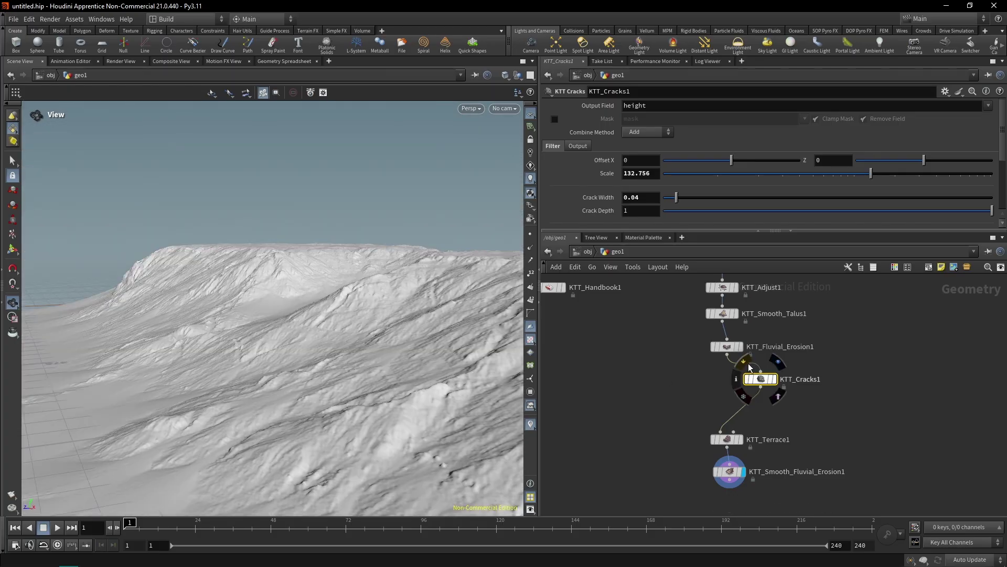
# Bypass and re-enable the KTT Cracks node to compare the terrain with and without cracks.
pyautogui.click(747, 363)
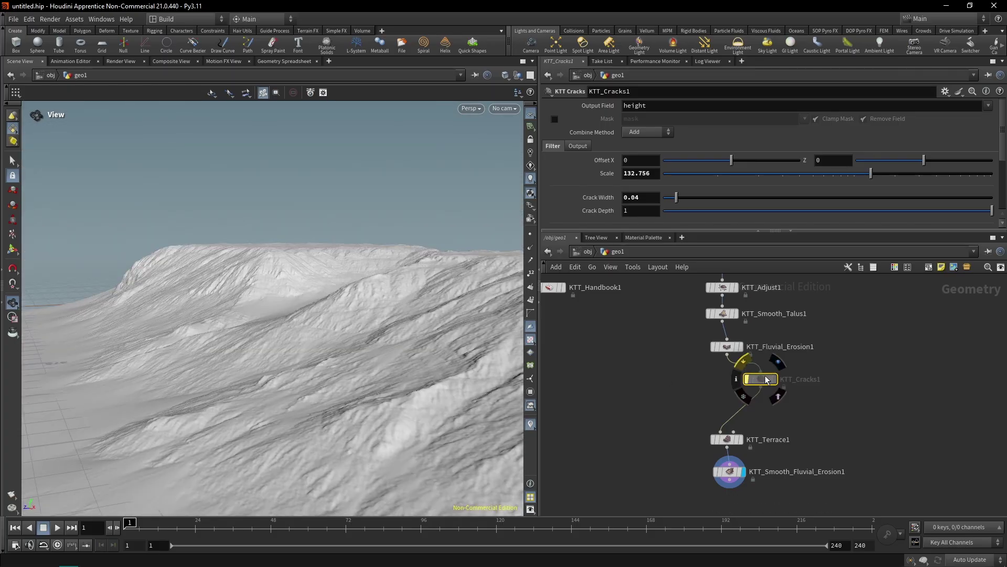
pyautogui.click(745, 363)
pyautogui.moveTo(294, 336); pyautogui.dragTo(472, 368)
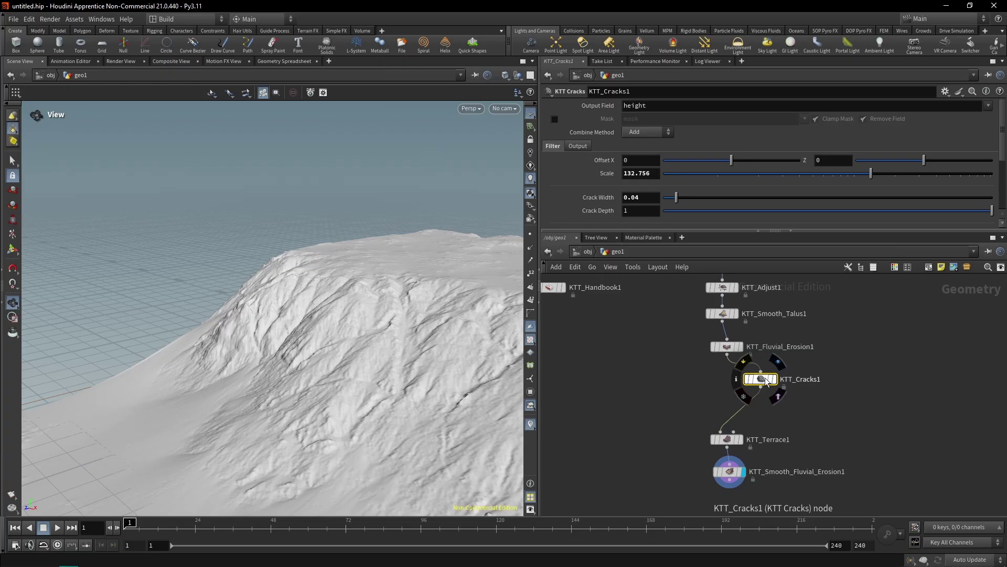
# Set the Grid Spacing of the source heightfield to 0.25 to raise the resolution of the cracked, terraced terrain.
pyautogui.scroll(2, 792, 324)
pyautogui.moveTo(794, 323); pyautogui.dragTo(802, 516, button='middle')
pyautogui.click(717, 361)
pyautogui.click(600, 175)
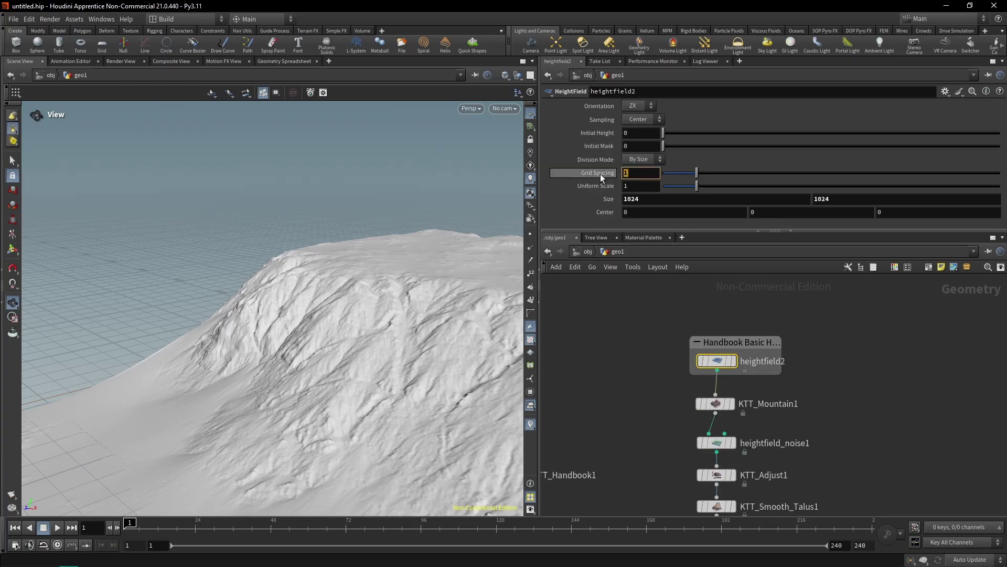
pyautogui.write('.25')
pyautogui.press('Return')
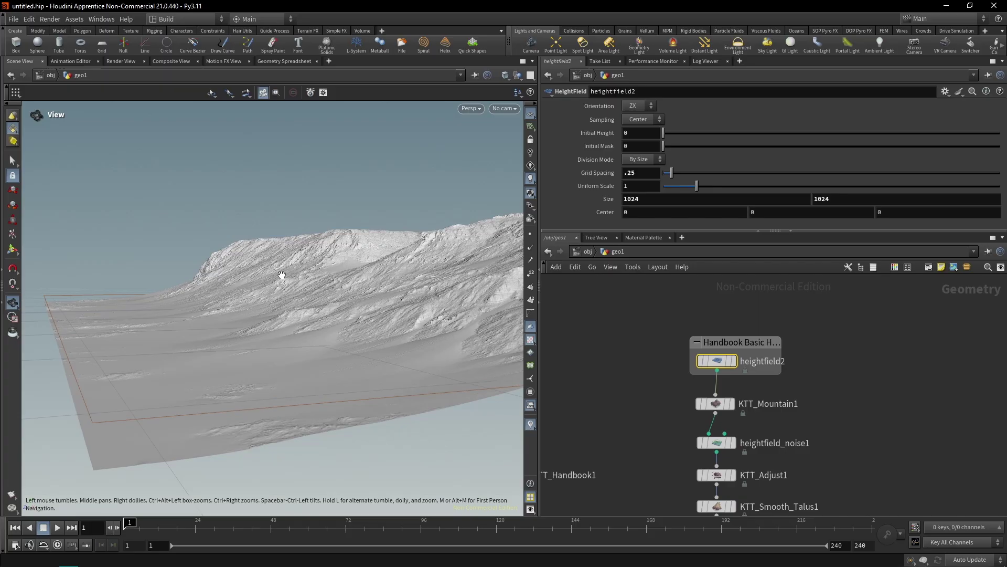
# Examine the cliffs and eroded slopes of the higher-resolution terrain from several angles.
pyautogui.moveTo(186, 271); pyautogui.dragTo(236, 296)
pyautogui.moveTo(236, 295); pyautogui.dragTo(388, 278, button='right')
pyautogui.moveTo(388, 277); pyautogui.dragTo(219, 414, button='middle')
pyautogui.moveTo(218, 414); pyautogui.dragTo(294, 318)
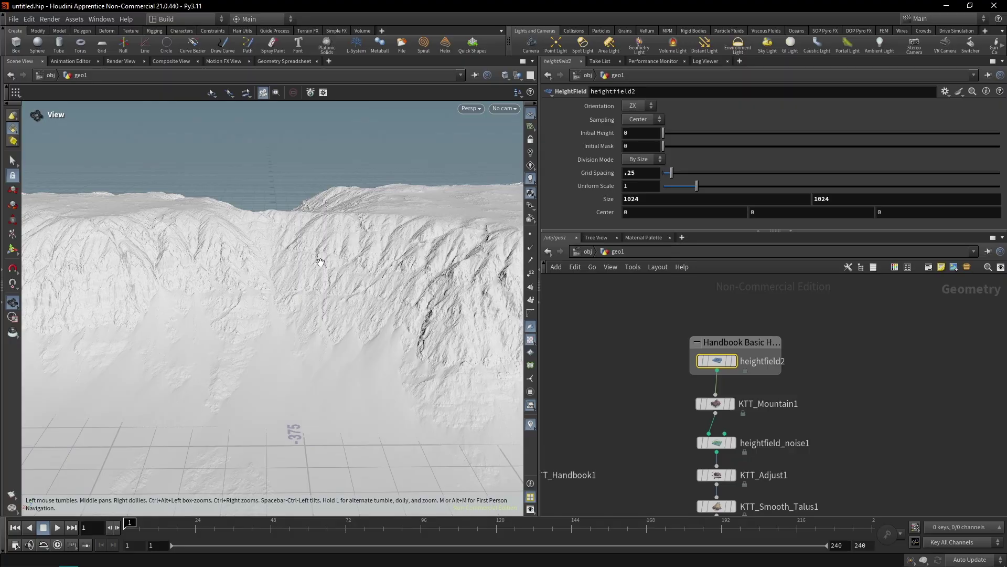
pyautogui.moveTo(321, 261); pyautogui.dragTo(308, 203)
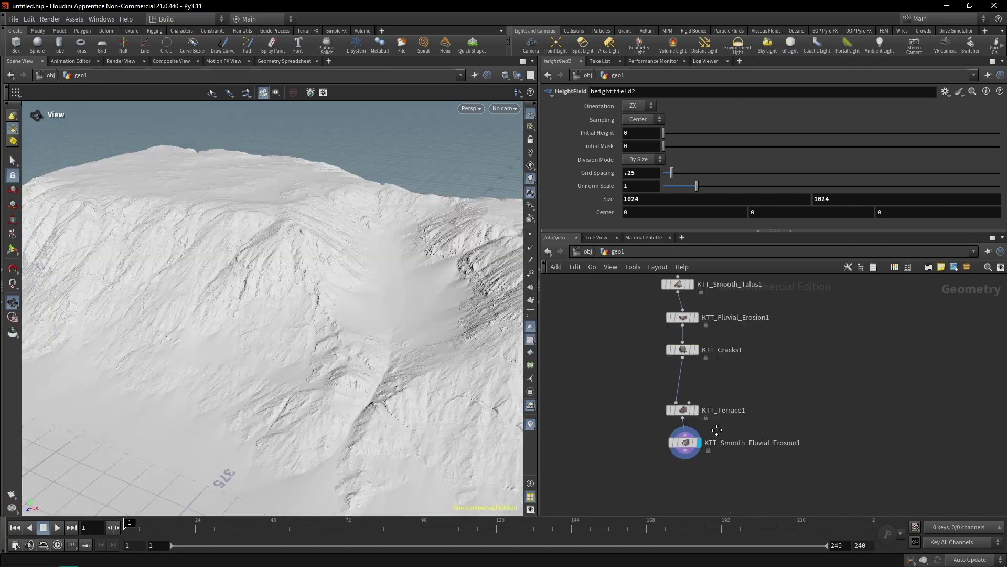
# Tidy the erosion, cracks and terrace nodes and append a KTT Cacher node below KTT Smooth Fluvial Erosion.
pyautogui.moveTo(741, 412); pyautogui.dragTo(739, 340)
pyautogui.moveTo(763, 328); pyautogui.dragTo(773, 361, button='middle')
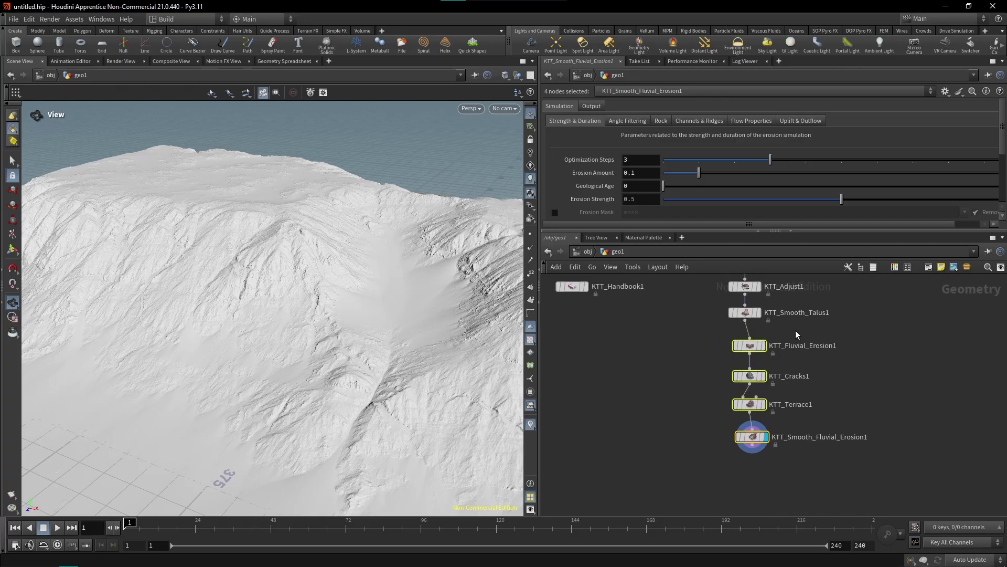
pyautogui.moveTo(755, 351); pyautogui.dragTo(750, 347)
pyautogui.moveTo(749, 342); pyautogui.dragTo(743, 377, button='middle')
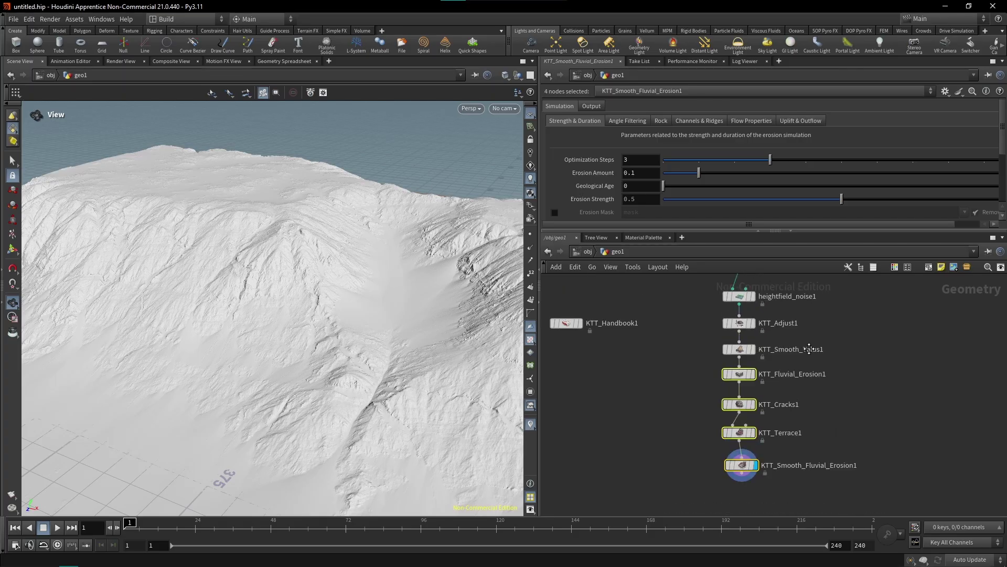
pyautogui.scroll(-2, 742, 378)
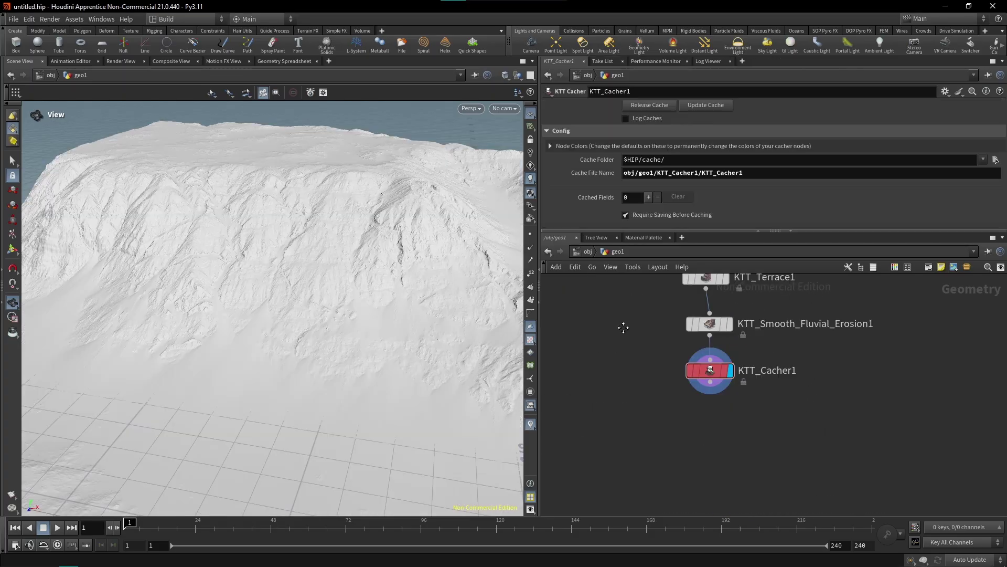
pyautogui.scroll(-3, 729, 311)
pyautogui.scroll(5, 729, 312)
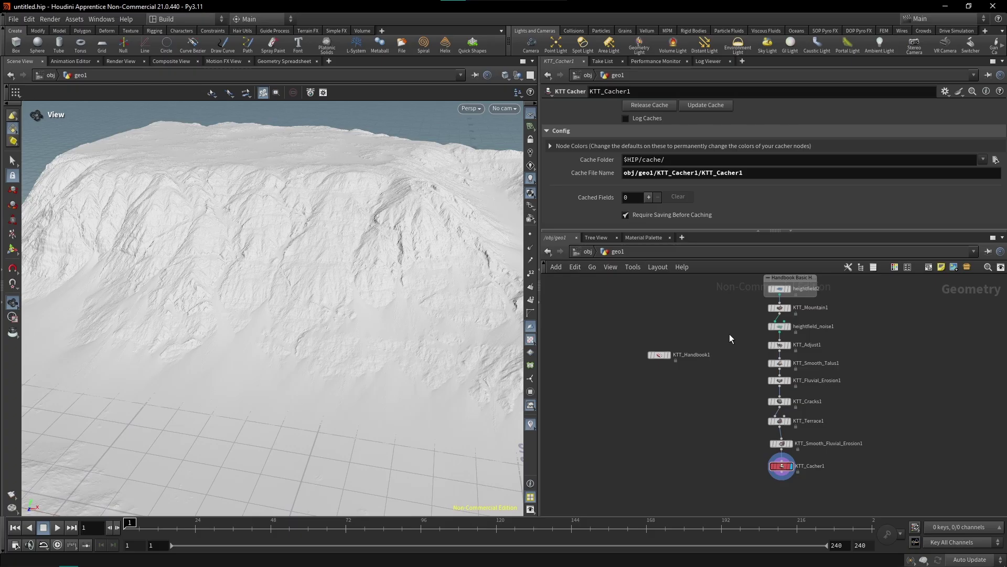
# Create the Apply Texture example from the Texturing section of the KTT Handbook node.
pyautogui.click(627, 364)
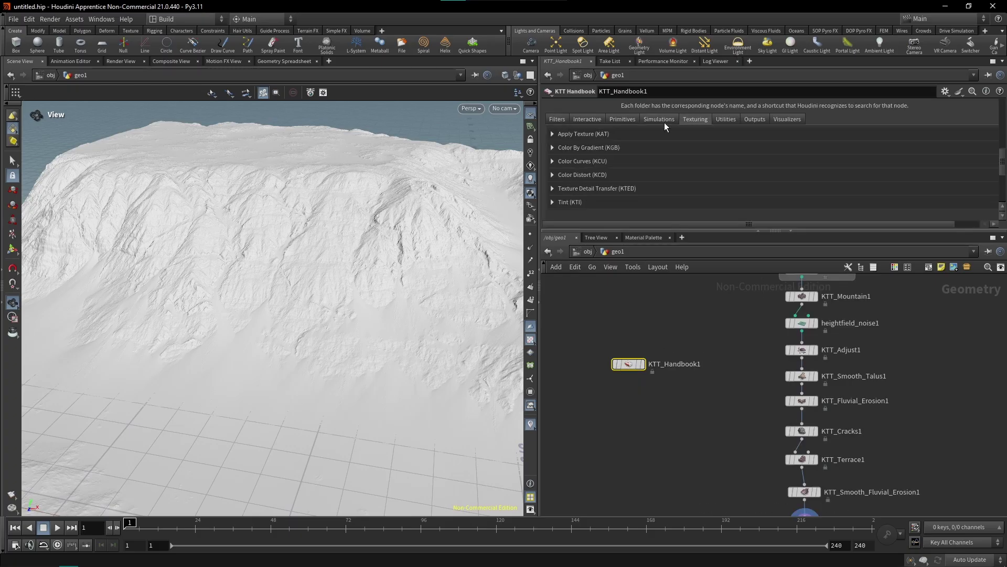
pyautogui.click(554, 131)
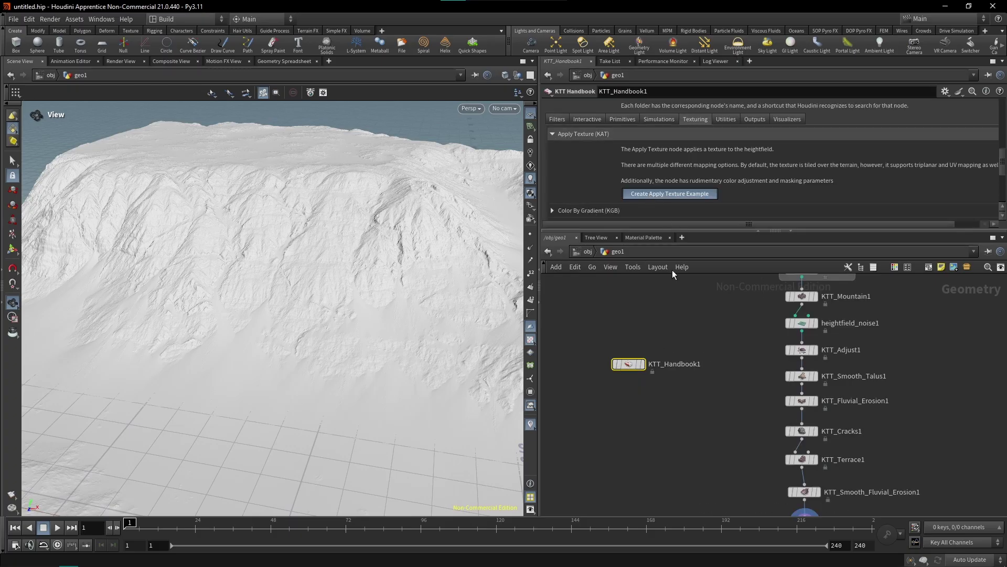
pyautogui.click(663, 192)
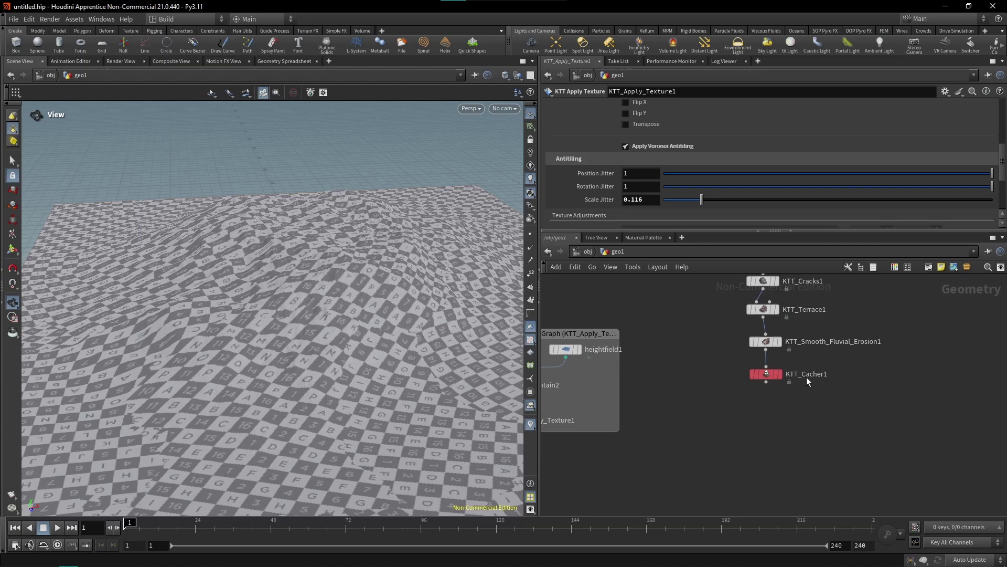
# Display the cached terrain and append a KTT Apply Texture node below KTT Cacher.
pyautogui.scroll(2, 807, 376)
pyautogui.click(756, 376)
pyautogui.moveTo(739, 398); pyautogui.dragTo(744, 414)
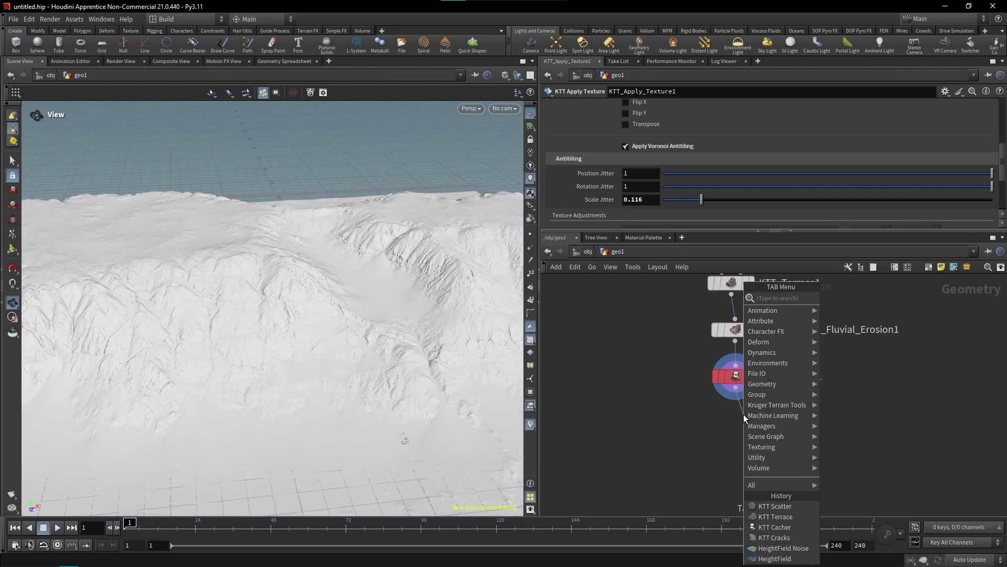
pyautogui.write('ktt apply')
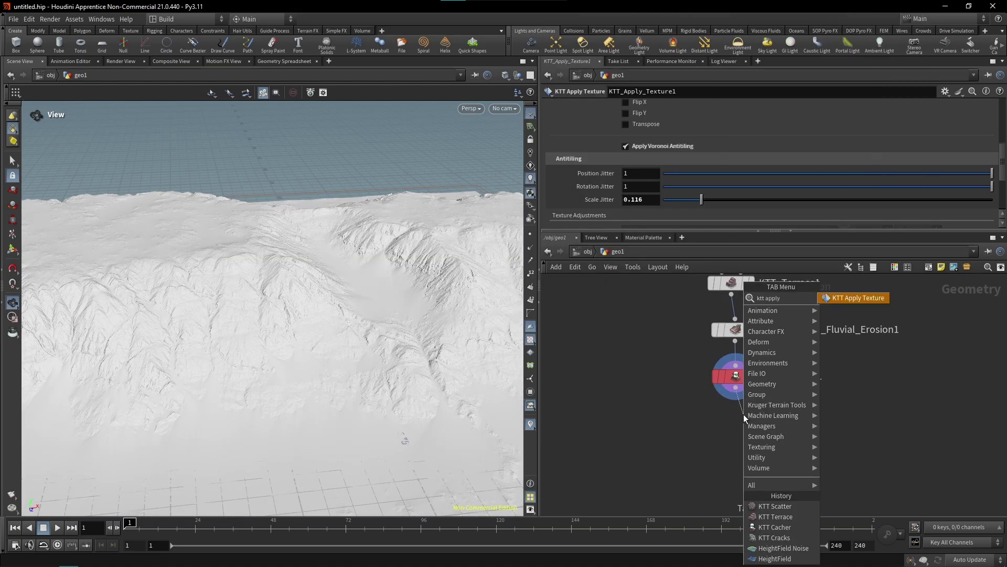
pyautogui.press('Return')
pyautogui.click(744, 414)
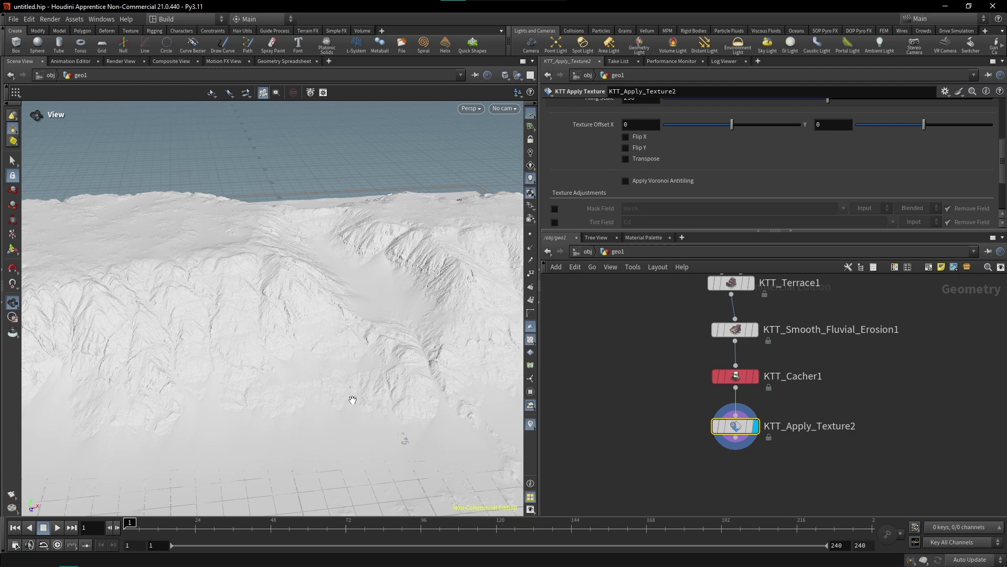
# Insert a HeightField Resample node above KTT Apply Texture and load the rock cliff texture xccibbi_2K_Albedo.jpg.
pyautogui.moveTo(317, 394); pyautogui.dragTo(278, 386)
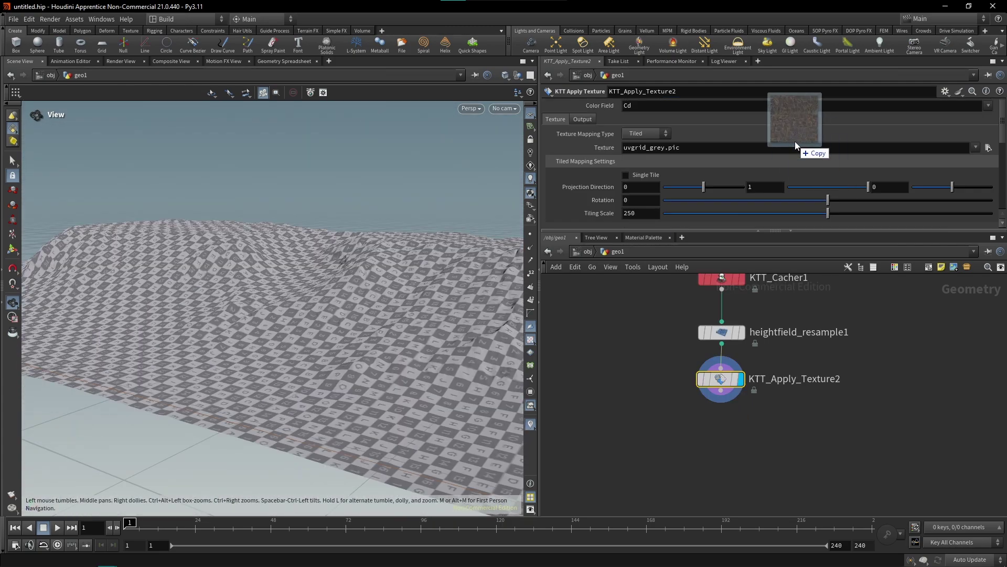
pyautogui.moveTo(794, 141); pyautogui.dragTo(763, 146)
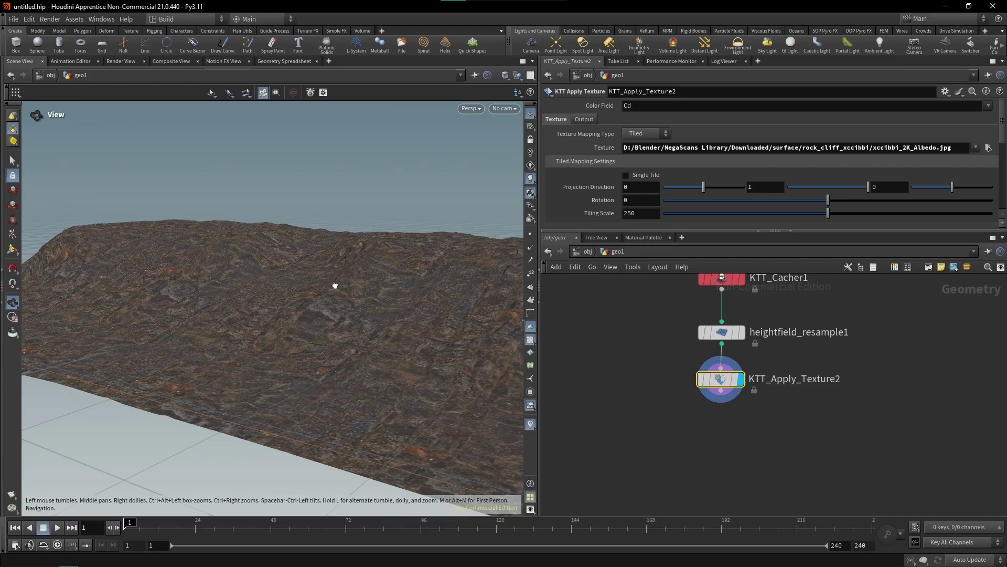
pyautogui.moveTo(335, 286); pyautogui.dragTo(378, 231)
# Enable Apply Voronoi Antitiling for the rock texture and set Scale Jitter to 0.276.
pyautogui.scroll(-5, 585, 168)
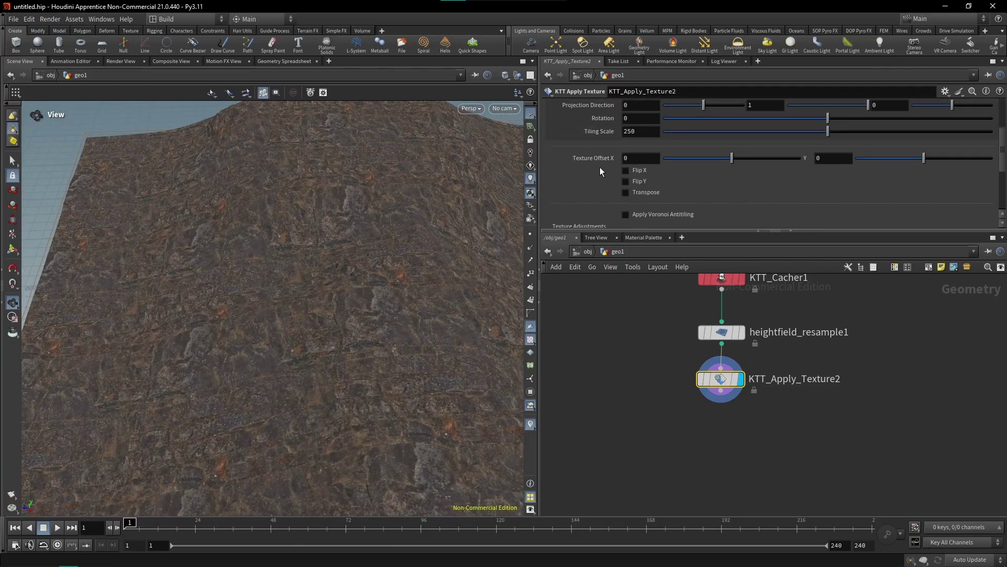
pyautogui.click(625, 214)
pyautogui.moveTo(171, 281); pyautogui.dragTo(319, 304)
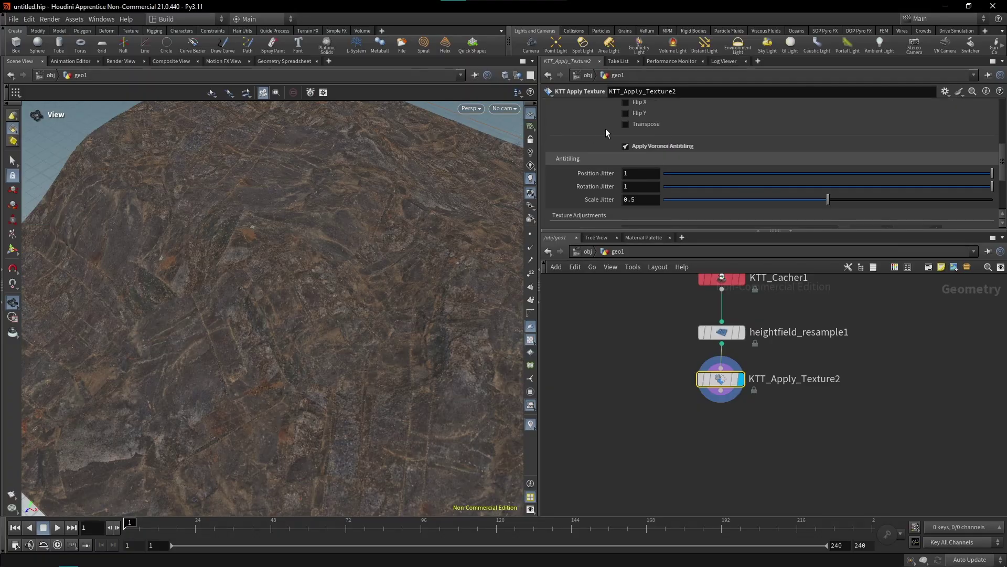
pyautogui.scroll(-3, 606, 131)
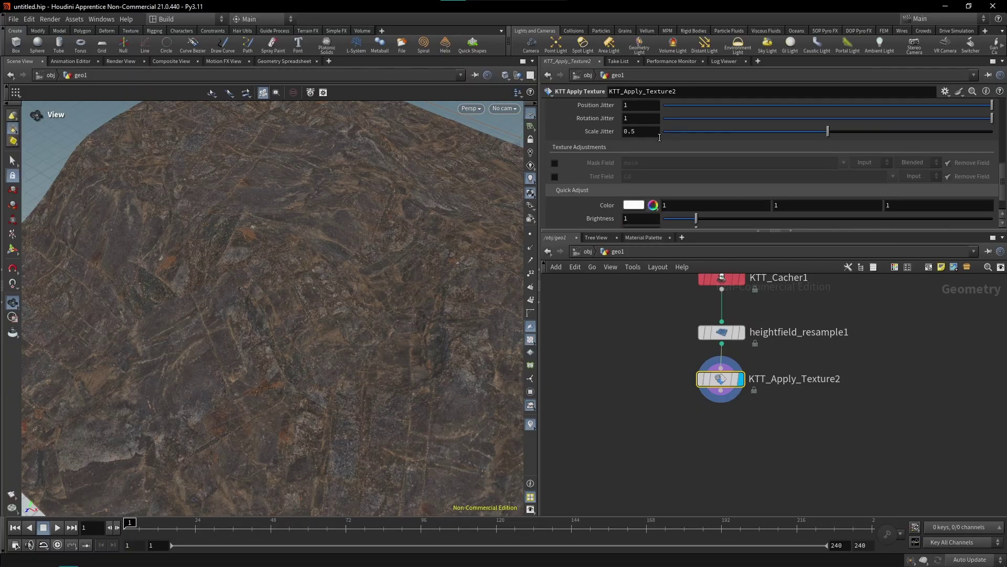
pyautogui.scroll(3, 601, 159)
pyautogui.moveTo(829, 184); pyautogui.dragTo(756, 190)
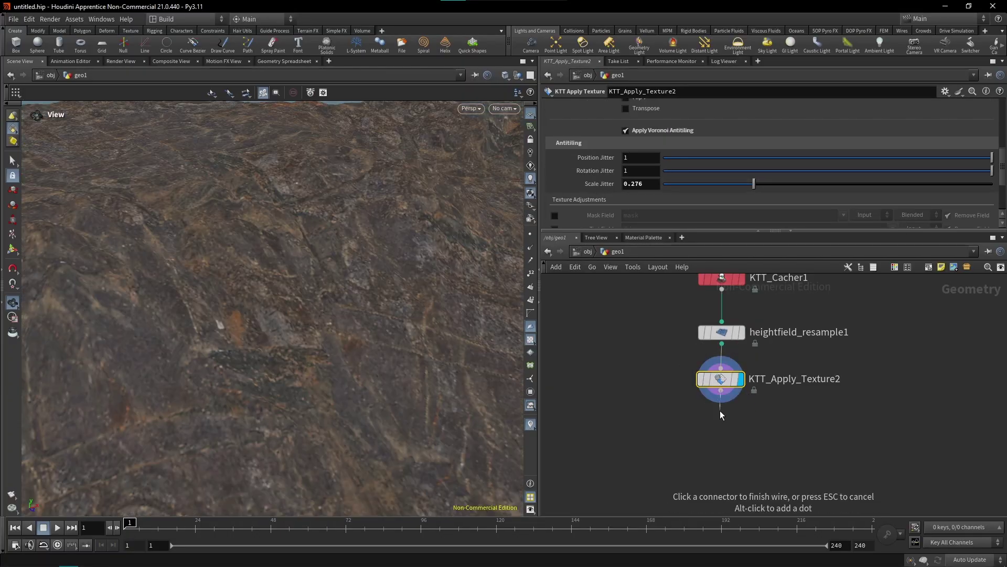
# Append a KTT Color Distort node below KTT Apply Texture.
pyautogui.press('Tab')
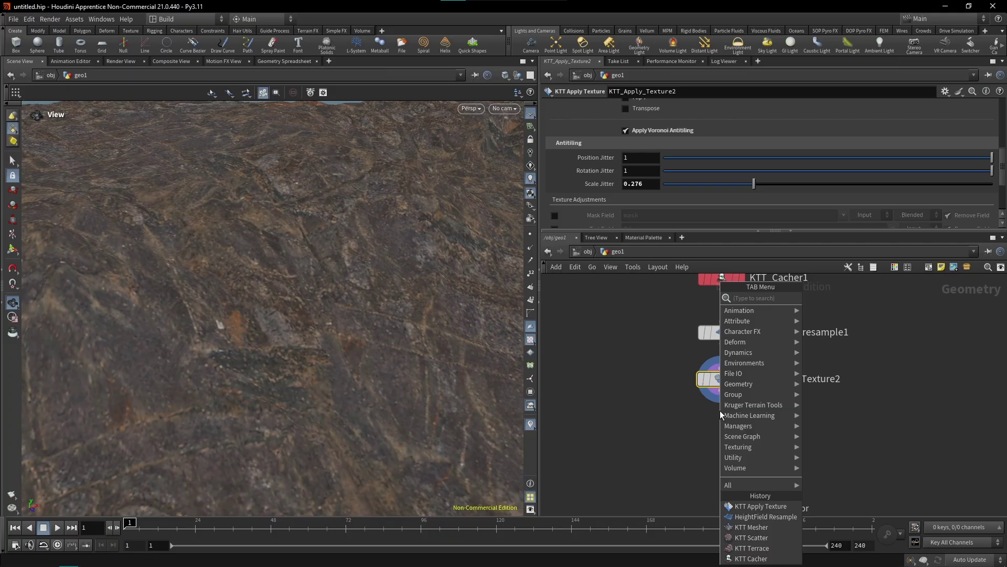
pyautogui.write('color dist')
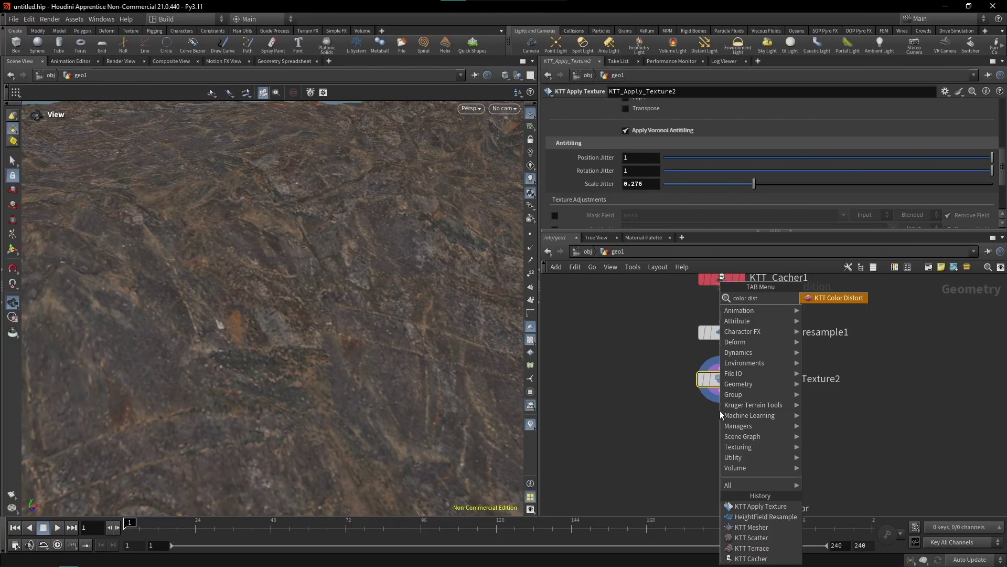
pyautogui.press('Return')
pyautogui.click(747, 401)
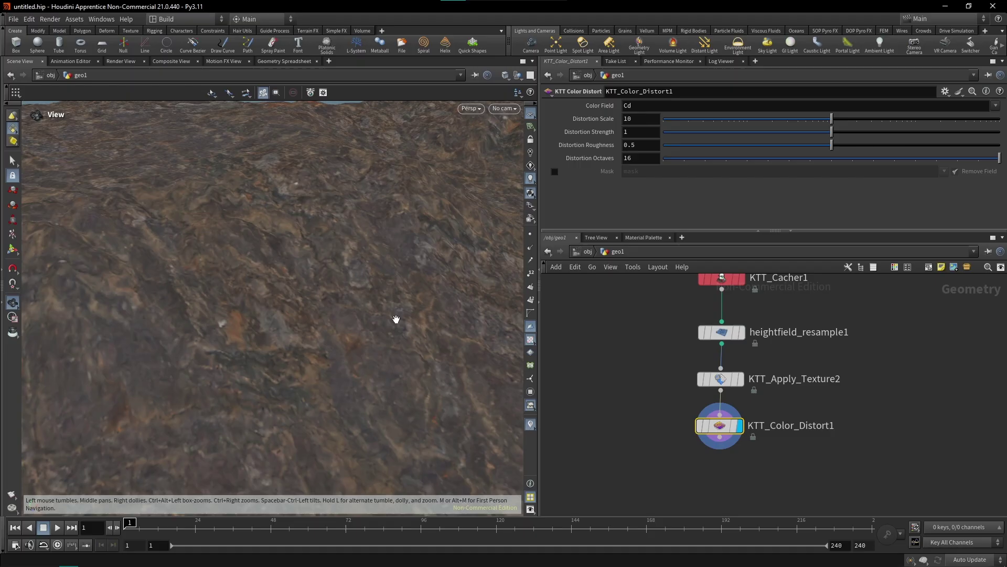
# Set Distortion Scale to 173.257, Strength to 1.392 and Roughness to 0.616, and inspect the distorted rock color.
pyautogui.moveTo(397, 319); pyautogui.dragTo(378, 210)
pyautogui.moveTo(831, 119); pyautogui.dragTo(936, 124)
pyautogui.moveTo(832, 132); pyautogui.dragTo(904, 147)
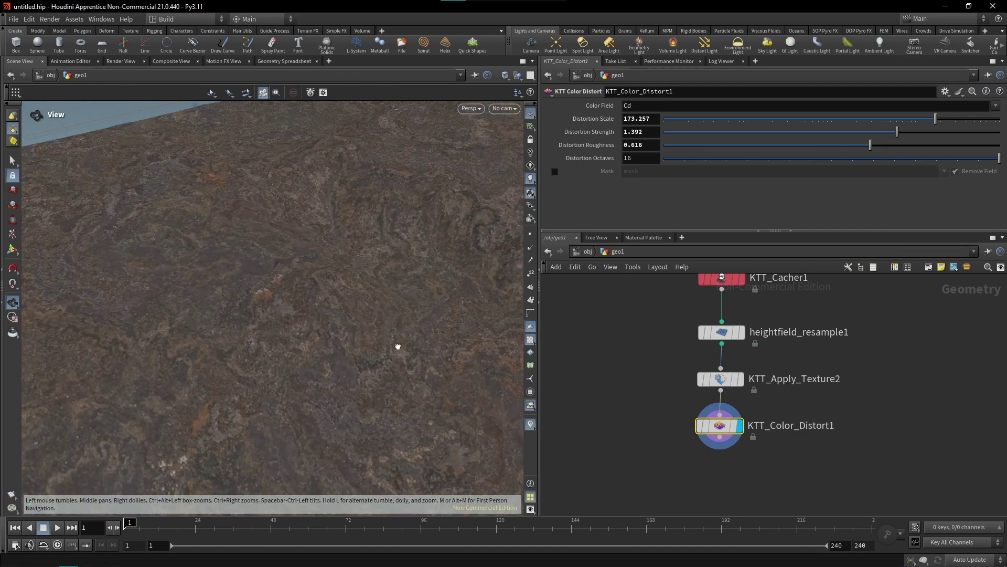
pyautogui.moveTo(398, 346); pyautogui.dragTo(411, 280)
pyautogui.moveTo(433, 334); pyautogui.dragTo(402, 298)
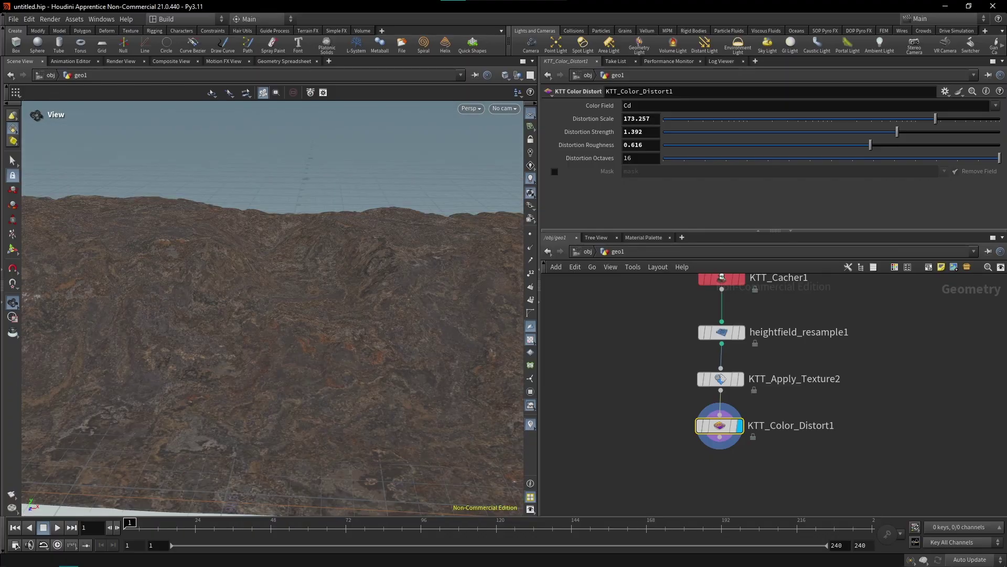
pyautogui.moveTo(363, 262); pyautogui.dragTo(441, 236)
# Append a KTT Fluvial Advection node below KTT Color Distort and view the whole textured terrain.
pyautogui.click(720, 437)
pyautogui.press('Tab')
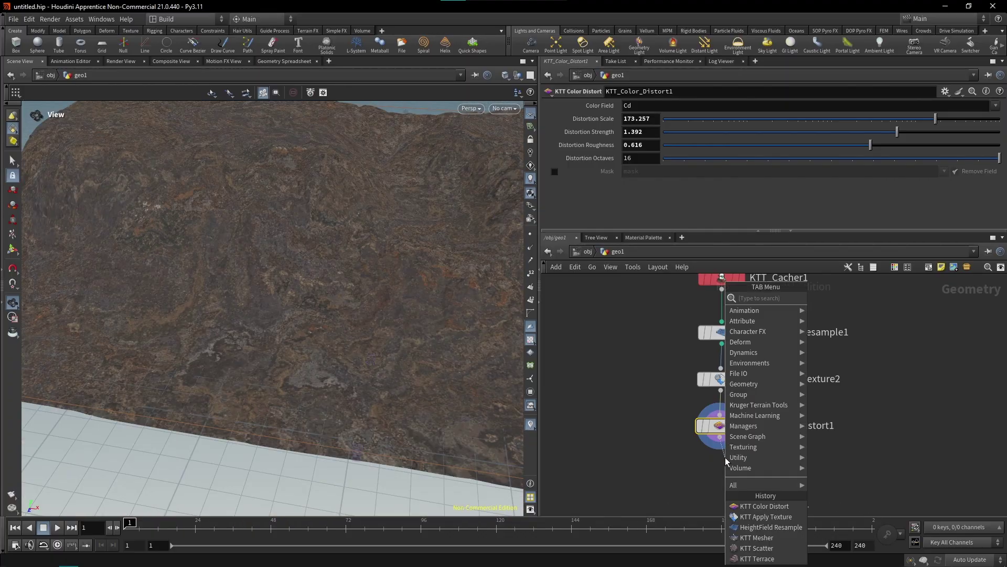
pyautogui.write('fluvi')
pyautogui.press('Return')
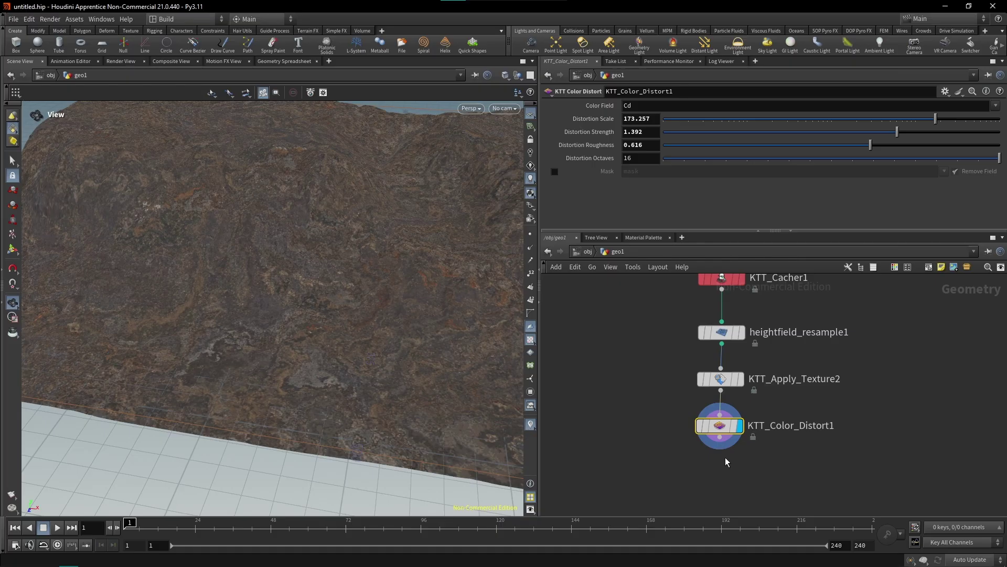
pyautogui.moveTo(360, 354); pyautogui.dragTo(293, 237)
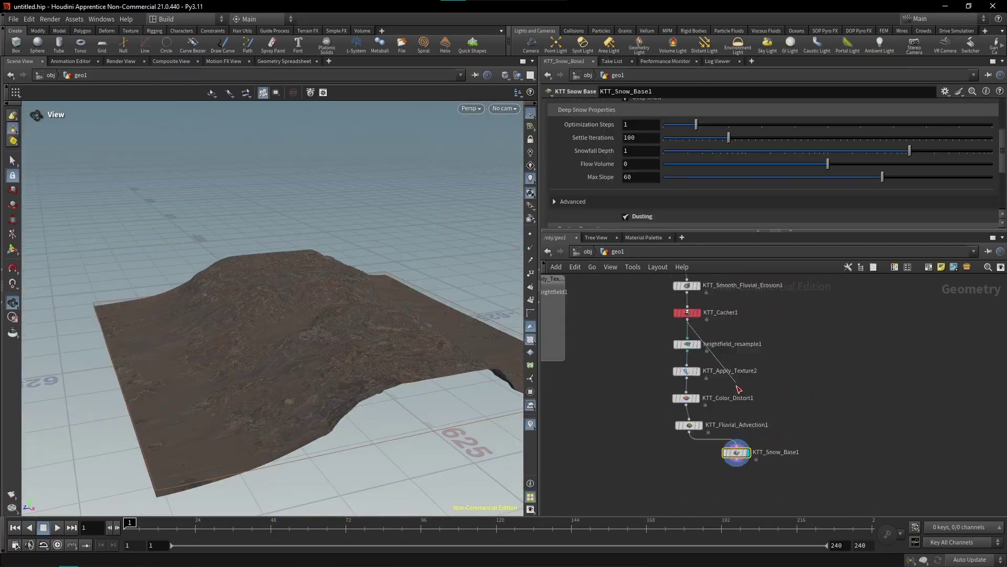
# Branch a KTT Snow Base node off the HeightField Resample node and align the texturing nodes in a column.
pyautogui.moveTo(742, 455); pyautogui.dragTo(767, 382)
pyautogui.scroll(1, 677, 375)
pyautogui.moveTo(694, 439)
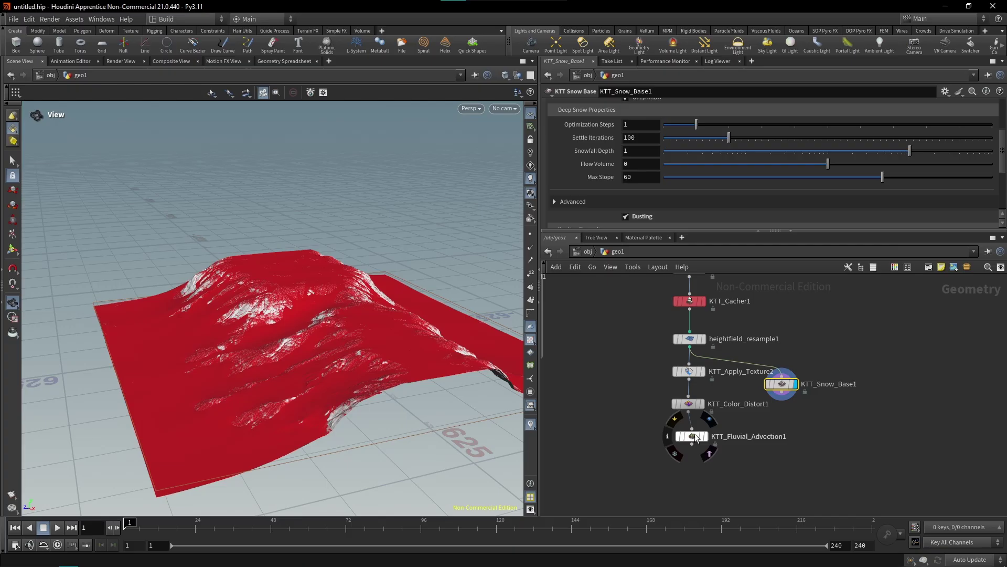
pyautogui.moveTo(666, 461); pyautogui.dragTo(690, 402)
pyautogui.keyDown('shift'); pyautogui.click(691, 373); pyautogui.keyUp('shift')
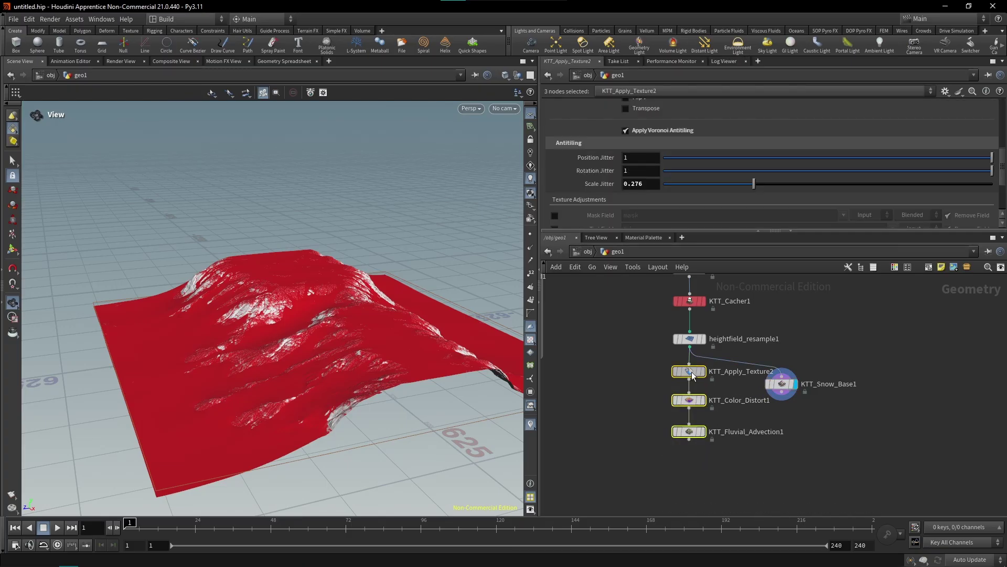
pyautogui.moveTo(693, 371); pyautogui.dragTo(694, 365)
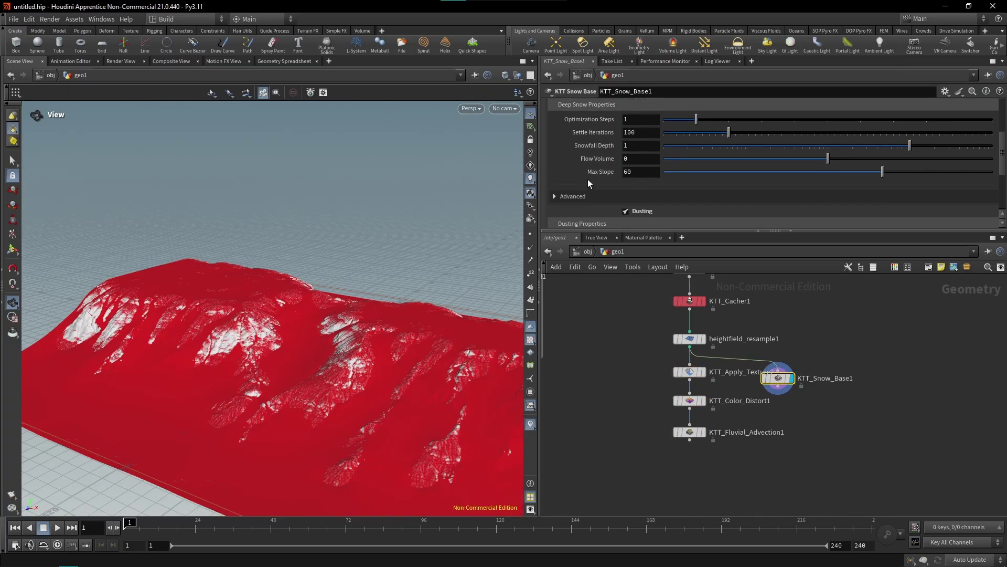
# Enable Snow Line on KTT Snow Base, adjust its slider and inspect the snow mask.
pyautogui.scroll(3, 587, 178)
pyautogui.click(593, 104)
pyautogui.click(565, 104)
pyautogui.scroll(-1, 636, 176)
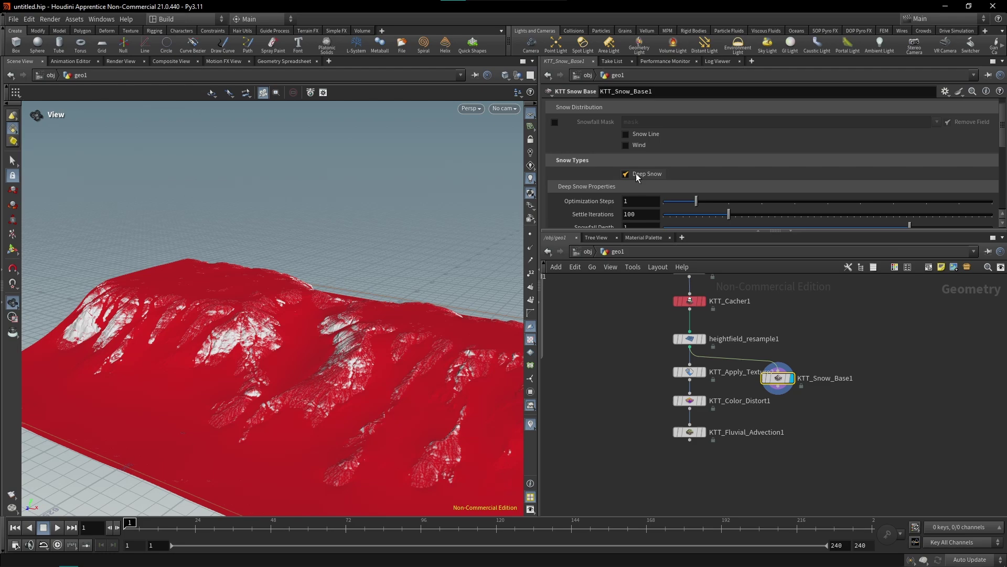
pyautogui.click(626, 134)
pyautogui.moveTo(827, 166); pyautogui.dragTo(857, 163)
pyautogui.moveTo(259, 278); pyautogui.dragTo(258, 333)
pyautogui.moveTo(339, 294); pyautogui.dragTo(284, 351)
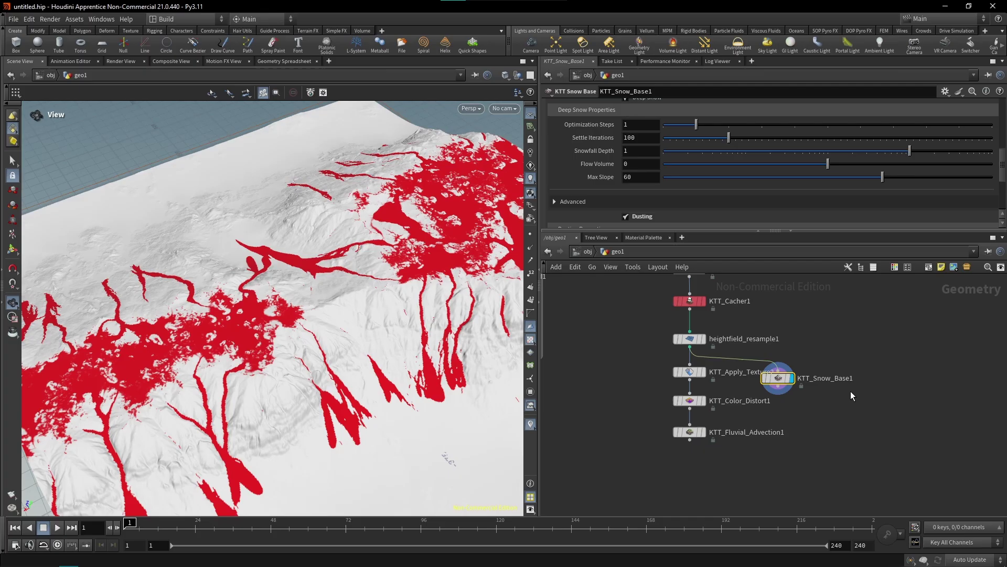
# Add a KTT Combine node below KTT Fluvial Advection, feeding the advected terrain into its first input.
pyautogui.middleClick(766, 427)
pyautogui.moveTo(898, 435); pyautogui.dragTo(852, 335, button='middle')
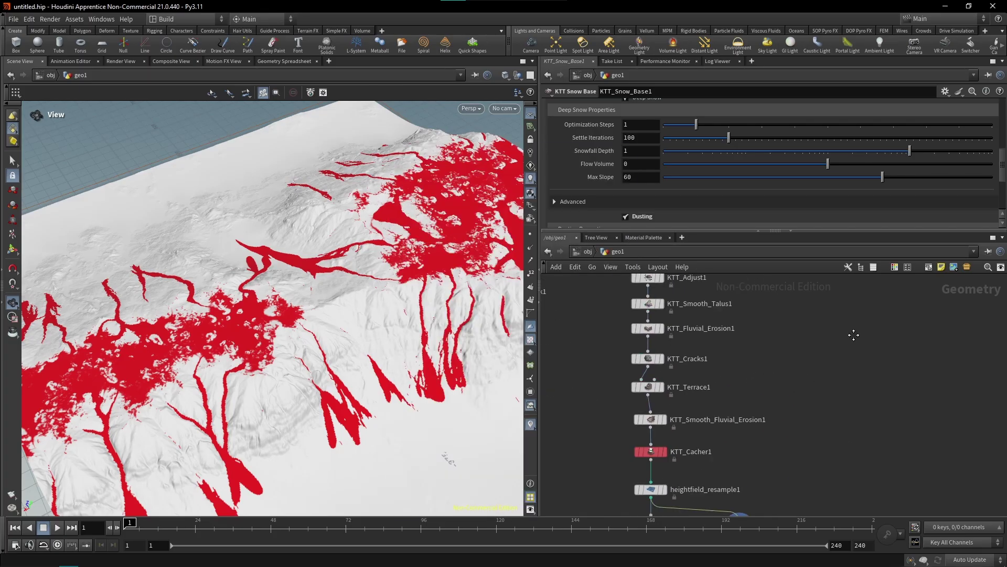
pyautogui.moveTo(738, 443); pyautogui.dragTo(740, 297, button='middle')
pyautogui.moveTo(771, 393); pyautogui.dragTo(778, 367, button='middle')
pyautogui.moveTo(668, 431); pyautogui.dragTo(735, 361, button='middle')
pyautogui.scroll(3, 735, 361)
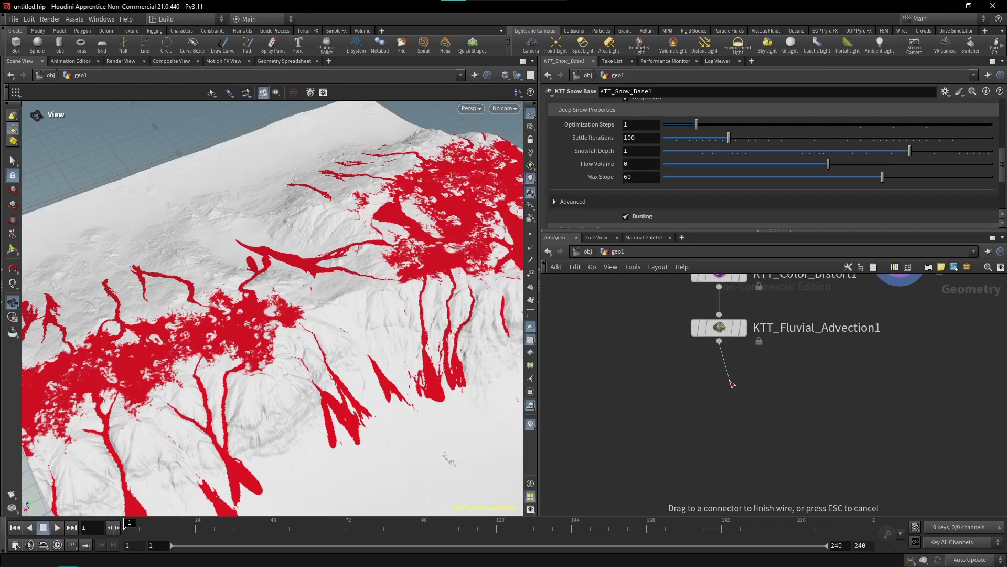
pyautogui.press('Tab')
pyautogui.write('ktt combine')
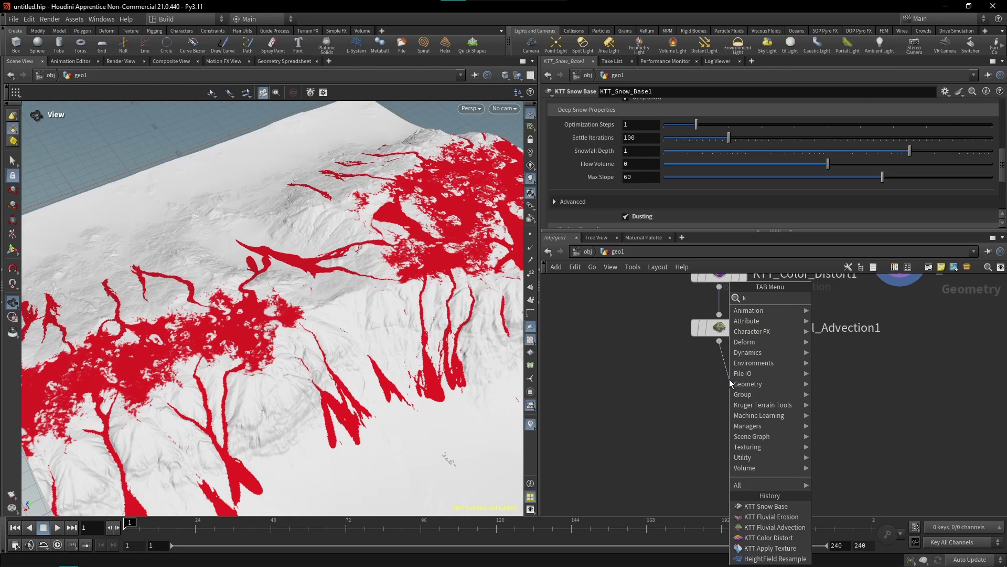
pyautogui.press('Return')
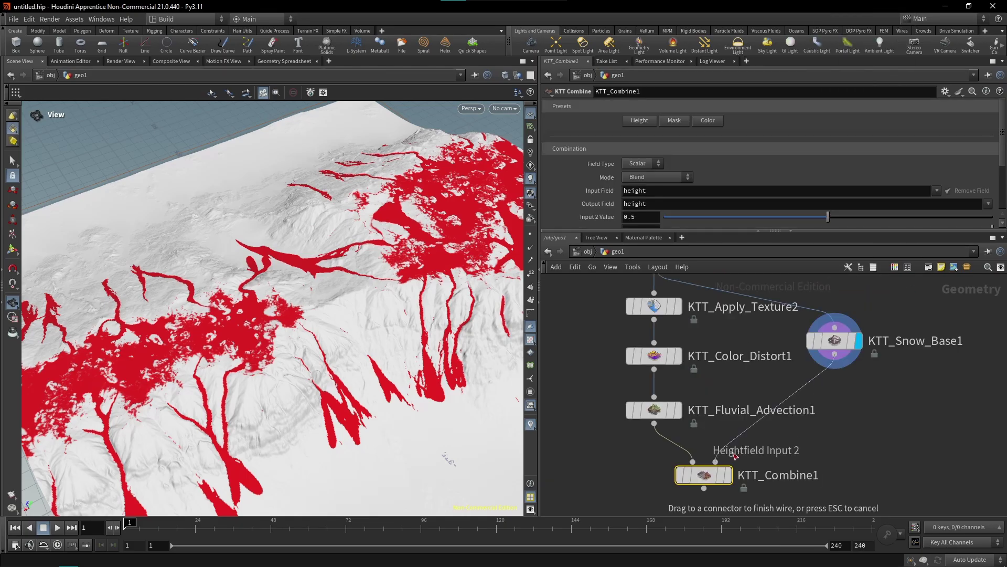
# Feed KTT Snow Base into KTT Combine's second input and set the node to blend Cd through the snowmask mask.
pyautogui.click(718, 460)
pyautogui.moveTo(807, 467); pyautogui.dragTo(855, 409, button='middle')
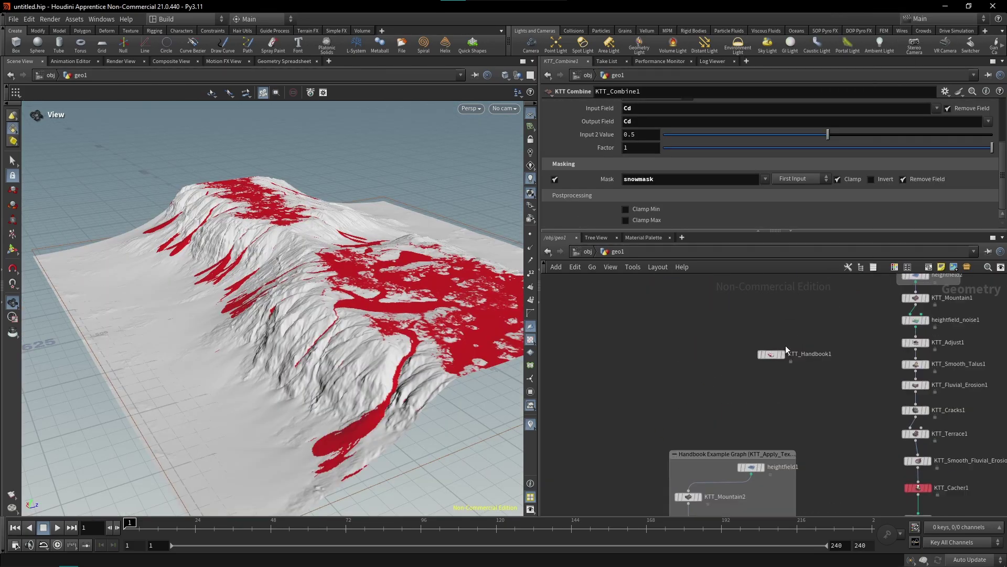
# Load the Snow Base example graph from the KTT Handbook's Simulations section and move it to free space beside the main network.
pyautogui.click(771, 355)
pyautogui.scroll(-5, 588, 165)
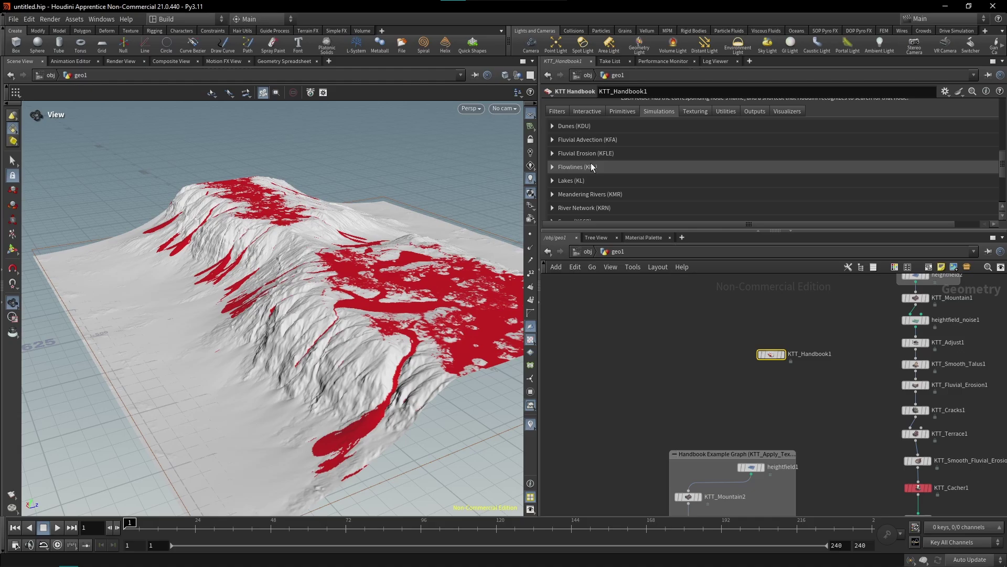
pyautogui.click(550, 194)
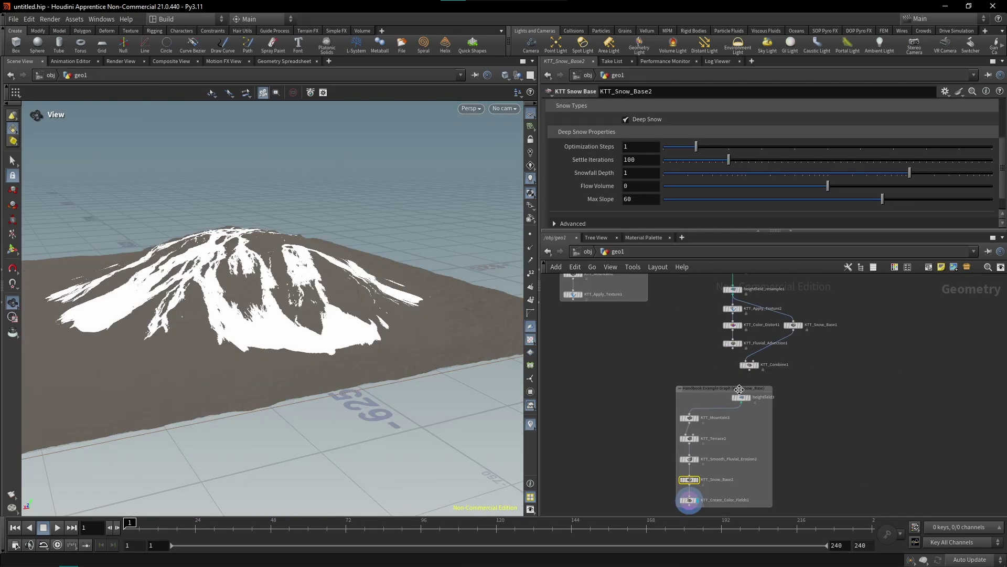
pyautogui.moveTo(739, 390); pyautogui.dragTo(609, 349)
pyautogui.moveTo(642, 342); pyautogui.dragTo(760, 306, button='middle')
pyautogui.scroll(3, 760, 313)
pyautogui.moveTo(761, 305); pyautogui.dragTo(760, 303)
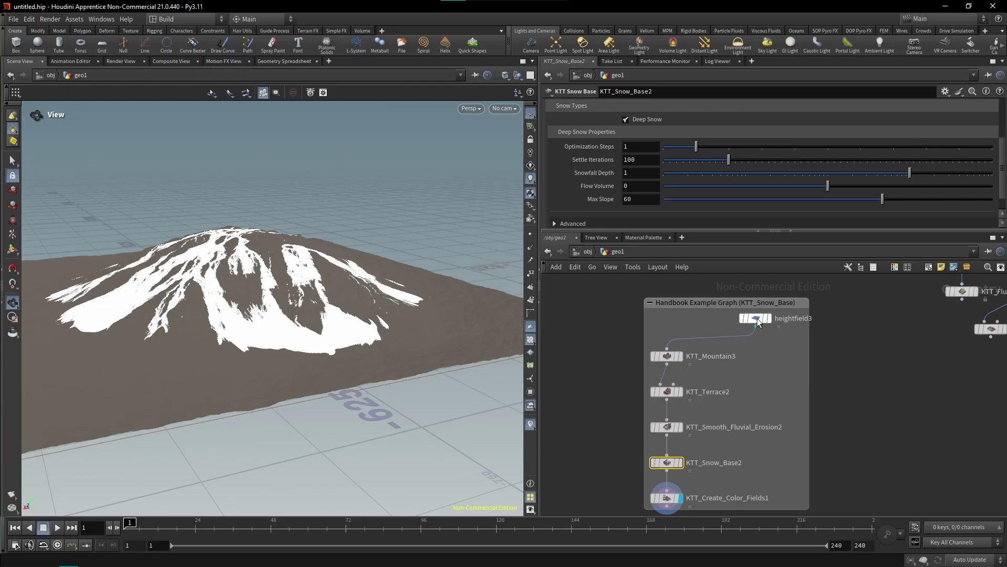
# View the example terrain at its Smooth Fluvial Erosion, Snow Base and Create Color Fields nodes.
pyautogui.click(680, 427)
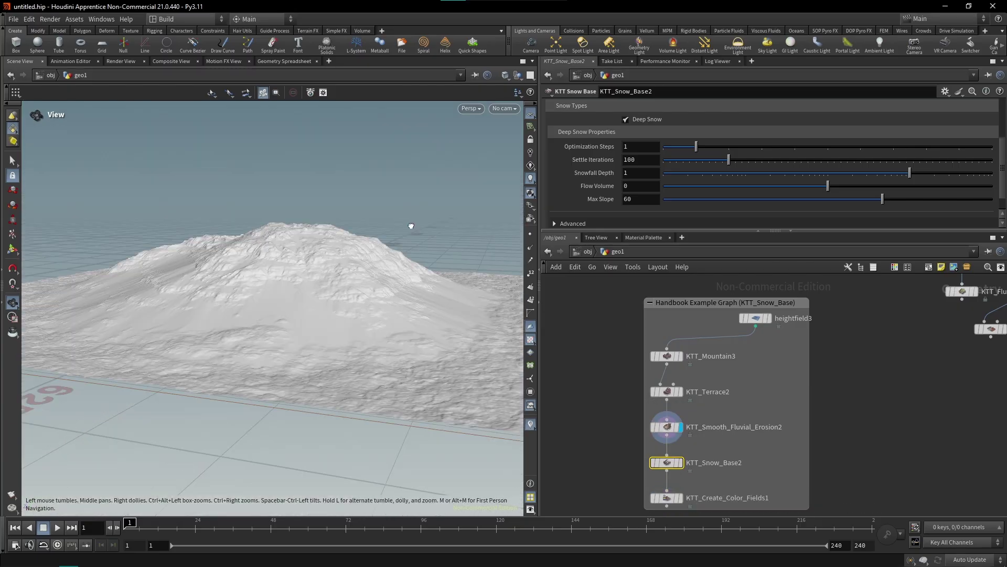
pyautogui.click(681, 415)
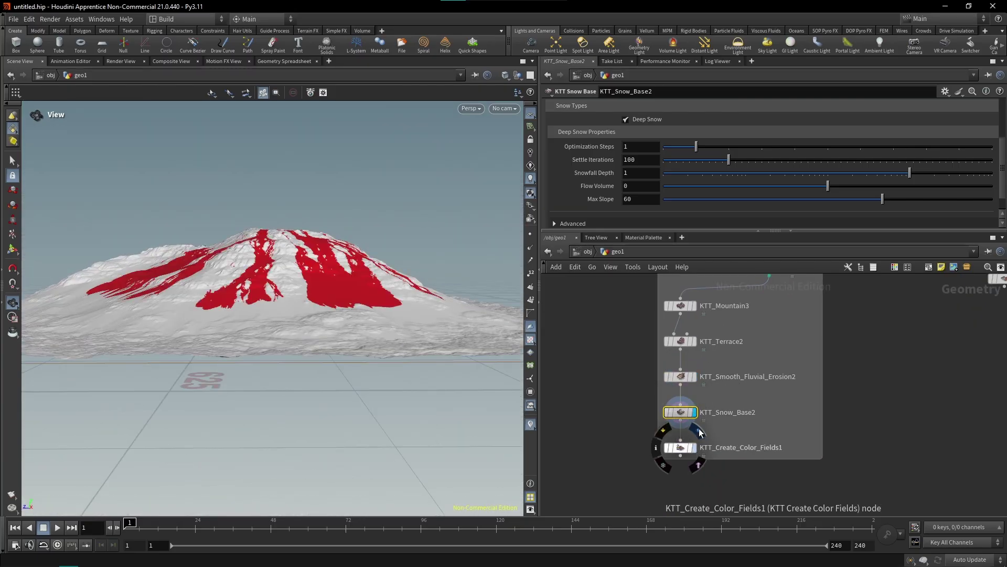
pyautogui.click(694, 447)
# Copy the example's KTT Create Color Fields between KTT Snow Base and KTT Combine, taking the combine mask from Second Input.
pyautogui.click(682, 450)
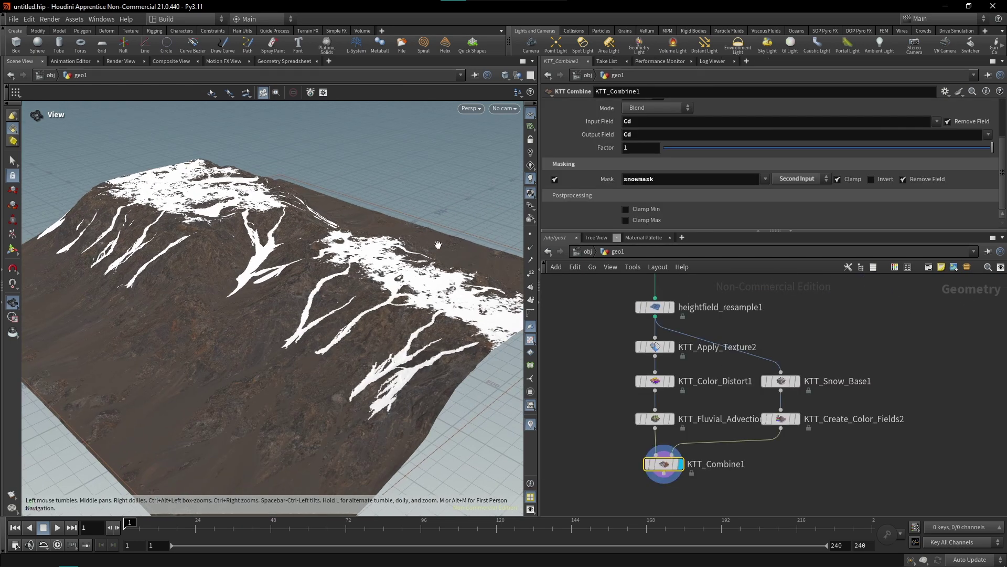
pyautogui.moveTo(729, 460); pyautogui.dragTo(696, 470, button='middle')
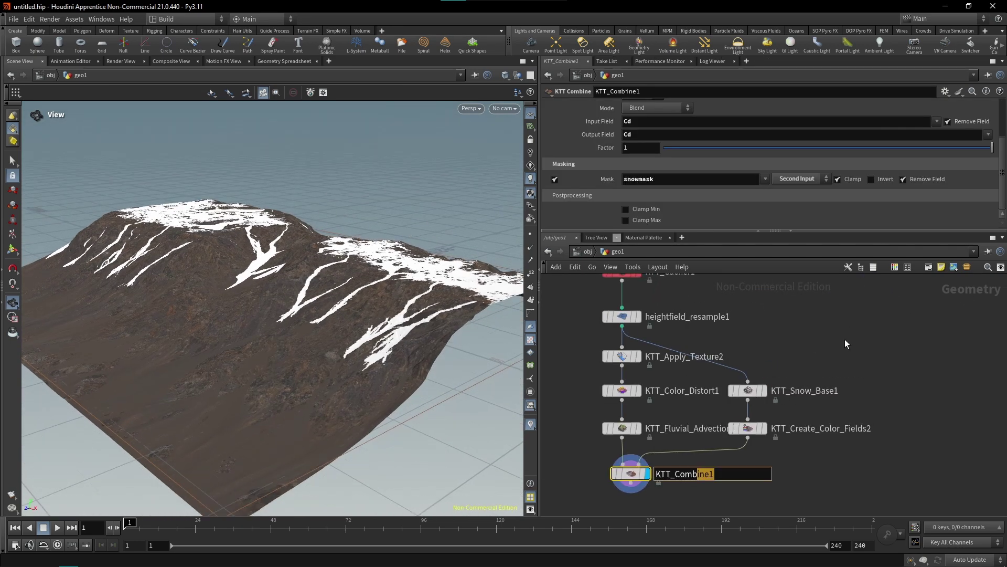
pyautogui.moveTo(845, 339); pyautogui.dragTo(734, 435)
pyautogui.scroll(3, 820, 336)
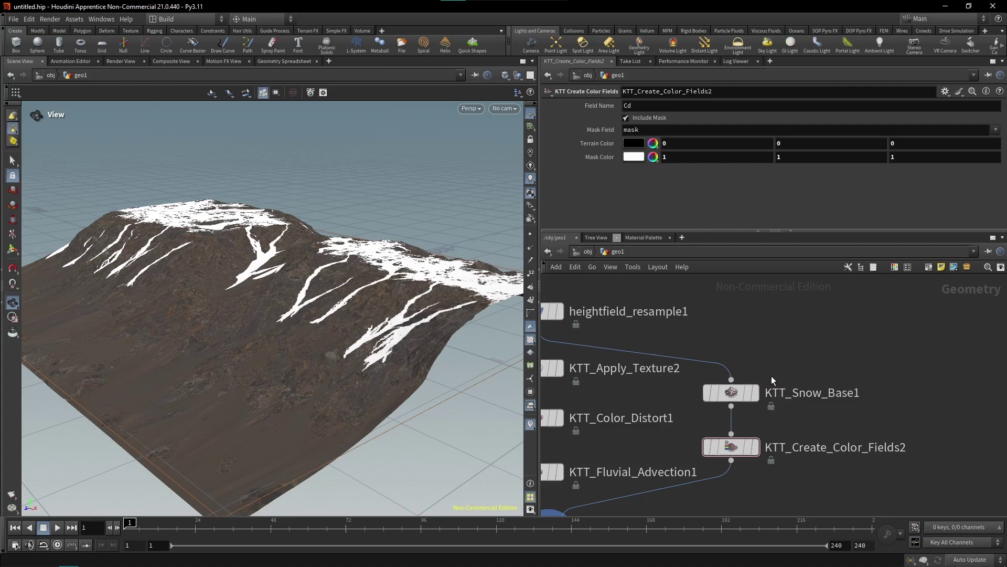
# Compare the terrain output of KTT Snow Base with that of KTT Create Color Fields.
pyautogui.click(769, 367)
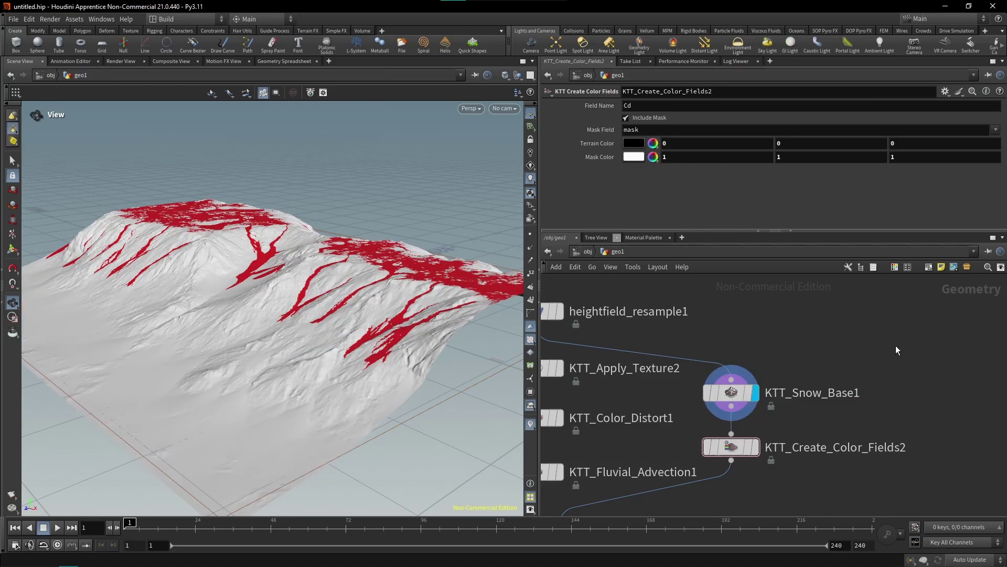
pyautogui.moveTo(398, 244)
pyautogui.mouseDown()
pyautogui.moveTo(362, 270)
pyautogui.moveTo(224, 280)
pyautogui.mouseUp()
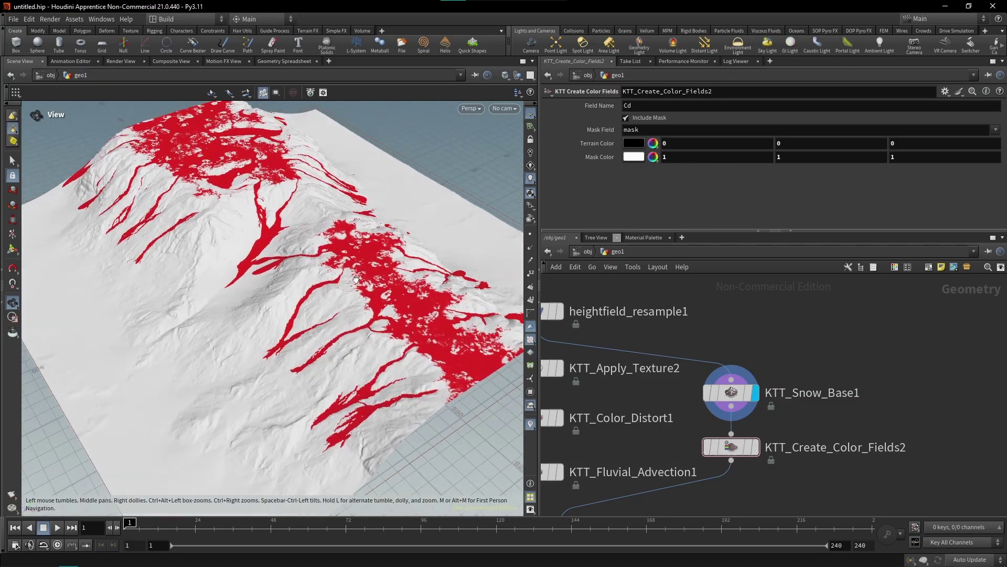
pyautogui.moveTo(356, 279); pyautogui.dragTo(362, 220)
pyautogui.moveTo(661, 333); pyautogui.dragTo(726, 362, button='middle')
pyautogui.moveTo(833, 392); pyautogui.dragTo(775, 336, button='middle')
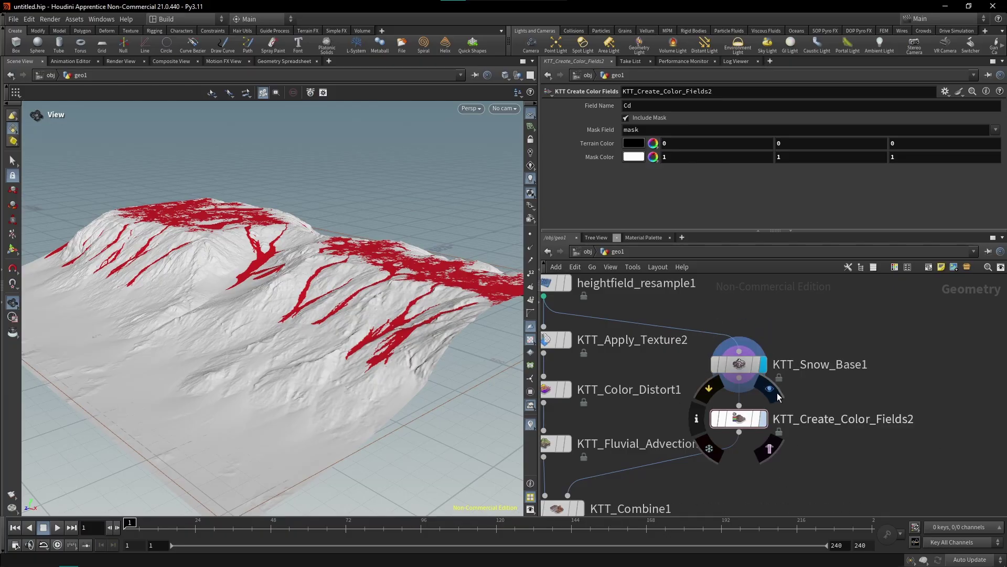
pyautogui.click(763, 418)
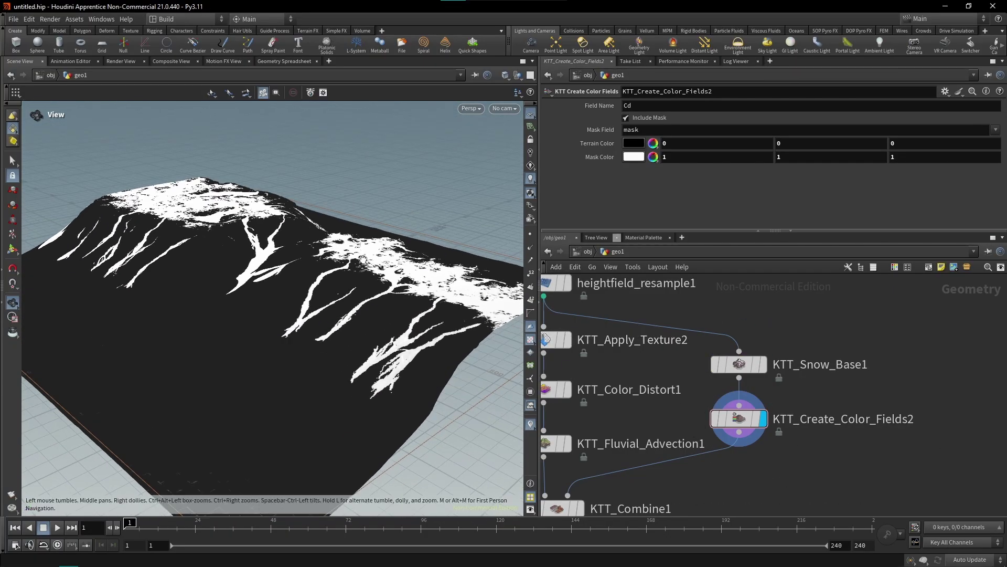
pyautogui.moveTo(399, 325); pyautogui.dragTo(273, 321)
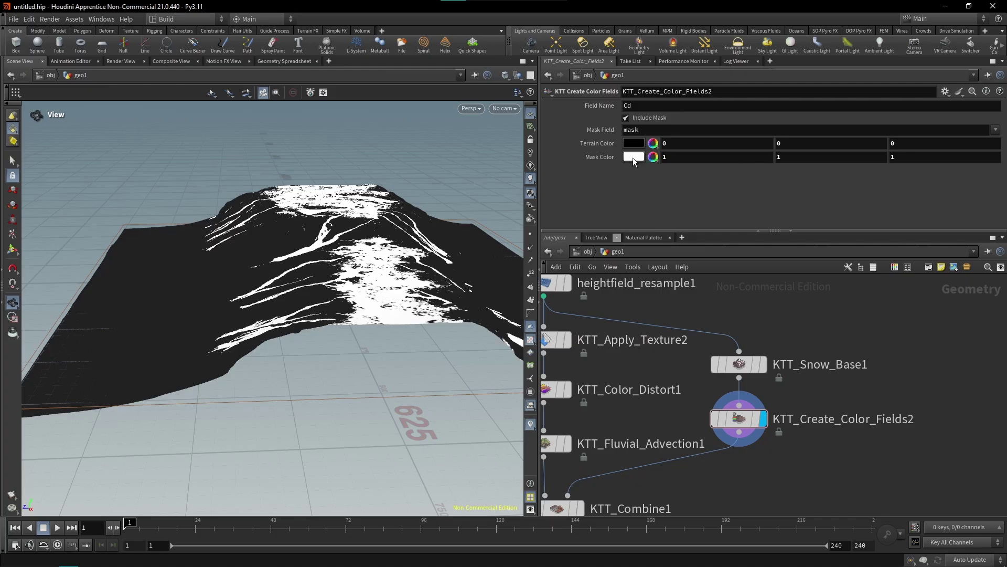
# Display KTT Combine on the terrain and review its snowmask masking settings.
pyautogui.moveTo(592, 488); pyautogui.dragTo(686, 380, button='middle')
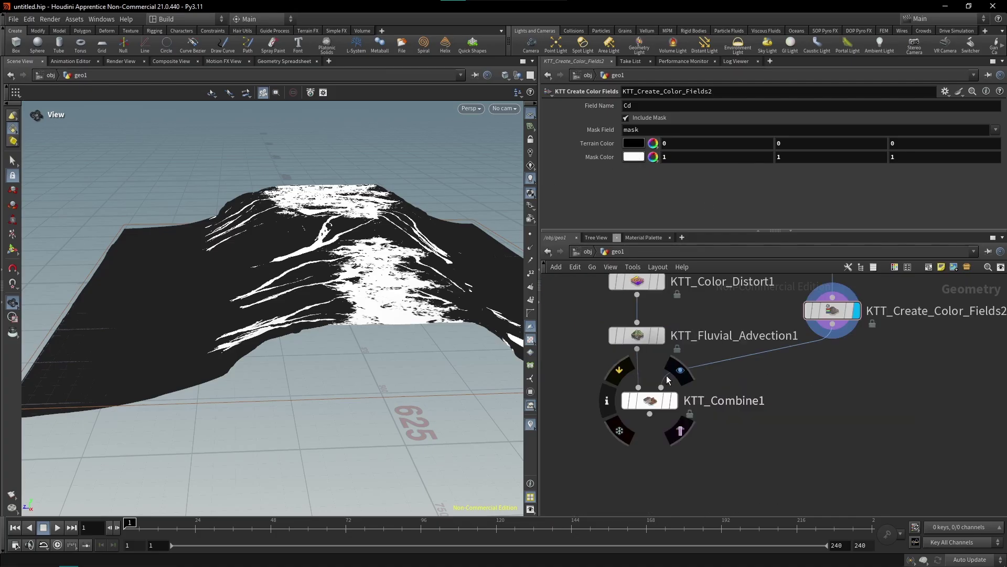
pyautogui.click(679, 371)
pyautogui.moveTo(336, 299); pyautogui.dragTo(462, 310)
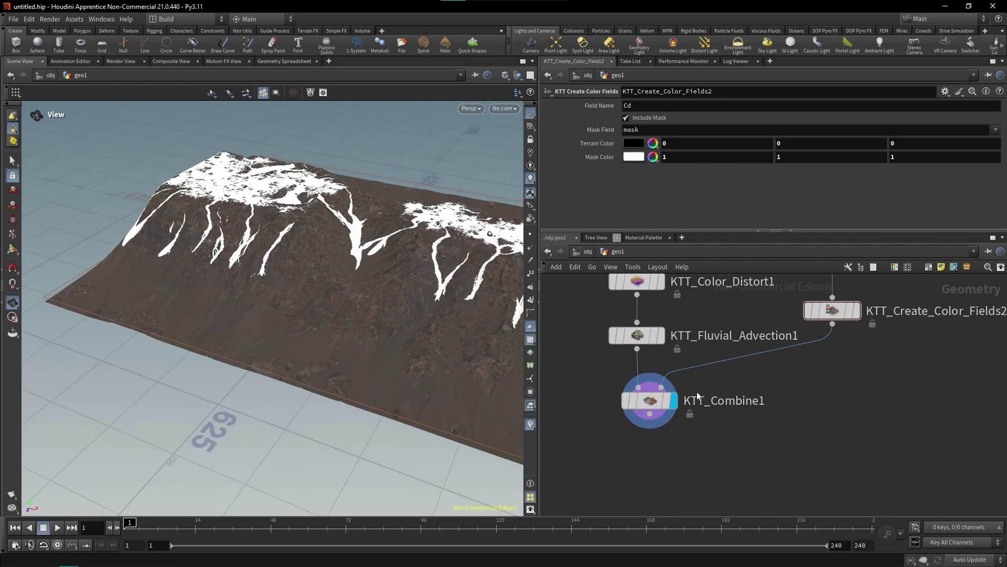
pyautogui.click(653, 406)
pyautogui.scroll(2, 615, 193)
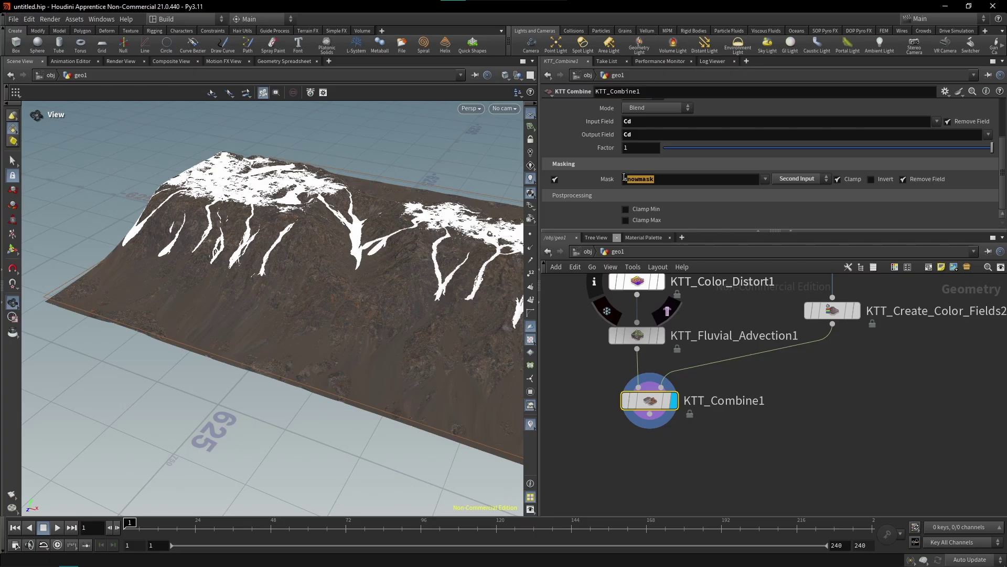
pyautogui.moveTo(624, 177); pyautogui.dragTo(619, 178)
pyautogui.moveTo(845, 396); pyautogui.dragTo(807, 480, button='middle')
pyautogui.moveTo(799, 337); pyautogui.dragTo(770, 353)
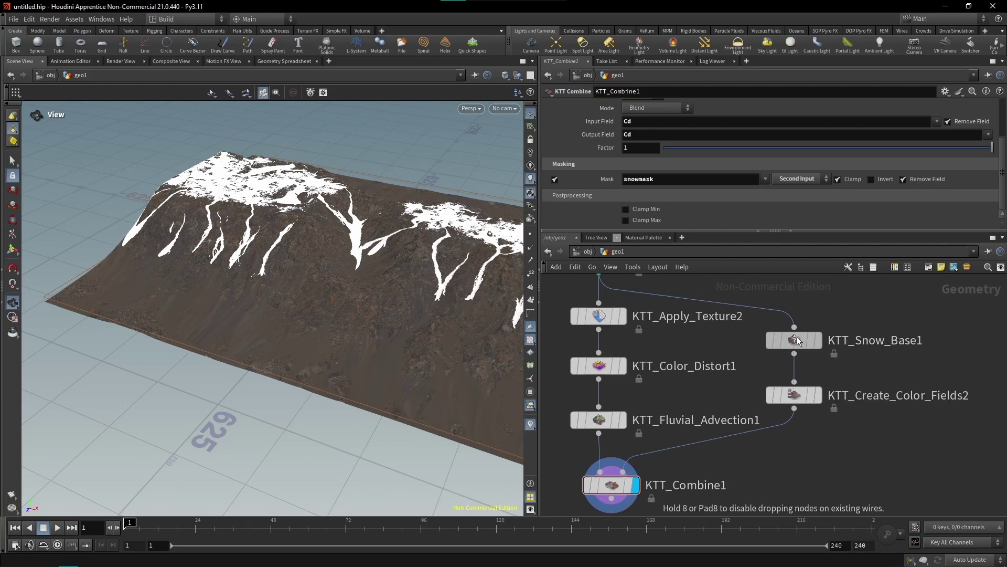
# Review KTT Combine's combination settings and examine the snow on the textured terrain from several angles and close up.
pyautogui.scroll(4, 647, 176)
pyautogui.moveTo(293, 145); pyautogui.dragTo(461, 218)
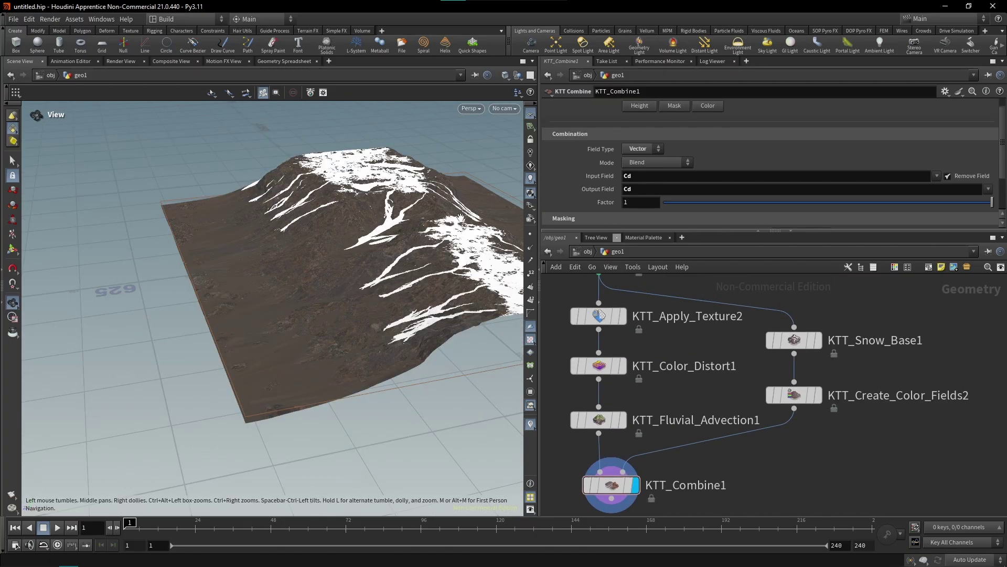
pyautogui.scroll(3, 461, 217)
pyautogui.moveTo(367, 226); pyautogui.dragTo(398, 231)
pyautogui.moveTo(682, 386); pyautogui.dragTo(716, 311, button='middle')
pyautogui.moveTo(648, 414)
pyautogui.mouseDown()
pyautogui.moveTo(645, 467)
pyautogui.moveTo(653, 428)
pyautogui.mouseUp()
pyautogui.moveTo(689, 346); pyautogui.dragTo(717, 423, button='middle')
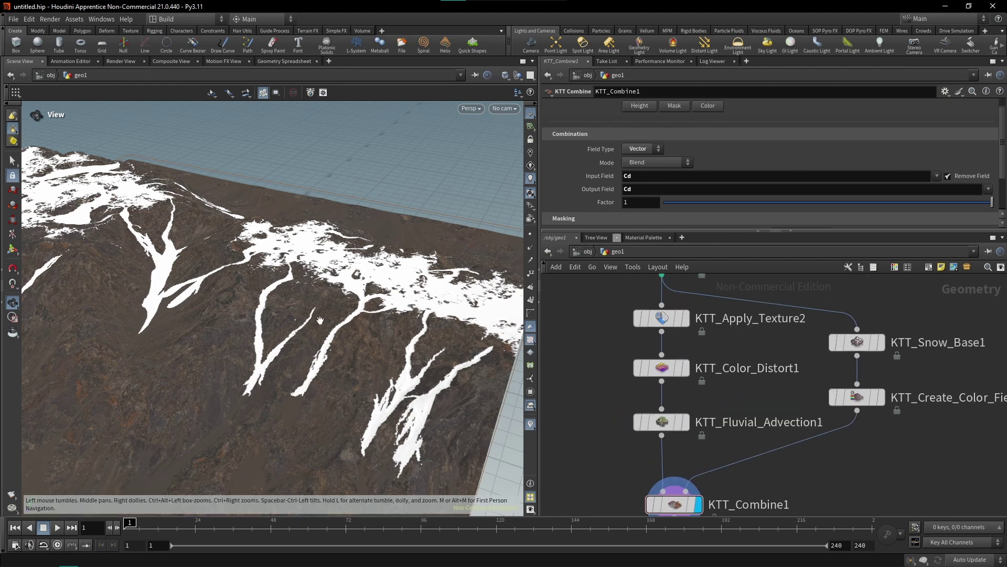
pyautogui.moveTo(254, 378); pyautogui.dragTo(246, 292)
pyautogui.moveTo(246, 291); pyautogui.dragTo(329, 376, button='right')
pyautogui.moveTo(281, 304); pyautogui.dragTo(228, 275, button='middle')
pyautogui.moveTo(228, 275); pyautogui.dragTo(234, 262)
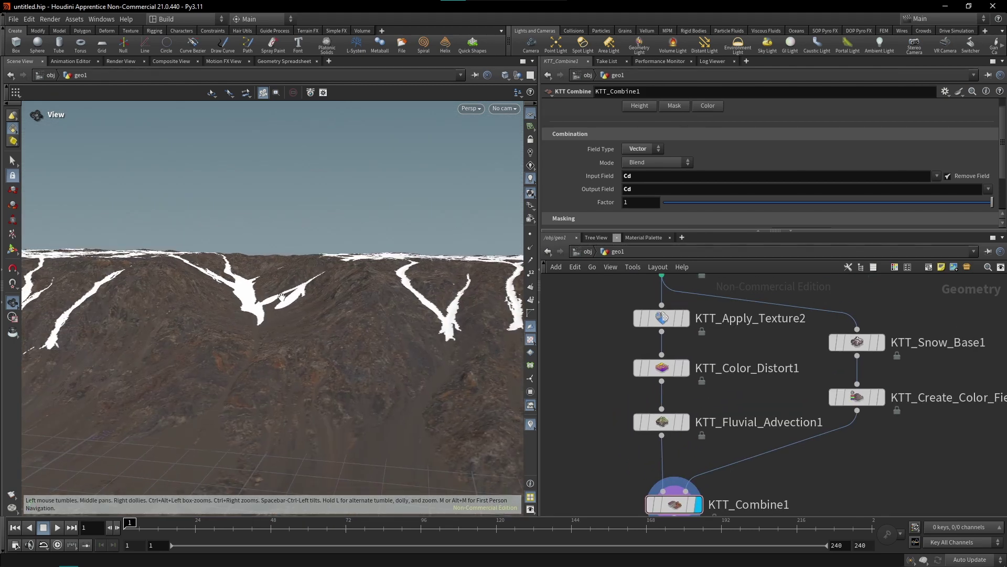
# Make room below KTT Color Distort and insert a KTT Tint node between it and KTT Fluvial Advection.
pyautogui.scroll(-6, 638, 358)
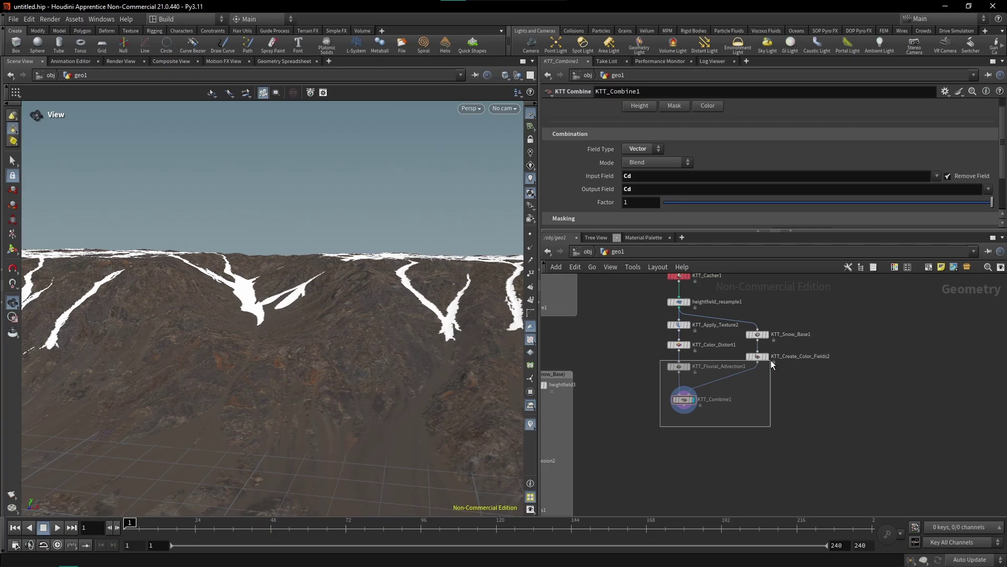
pyautogui.moveTo(770, 360); pyautogui.dragTo(764, 384)
pyautogui.click(691, 361)
pyautogui.scroll(5, 686, 361)
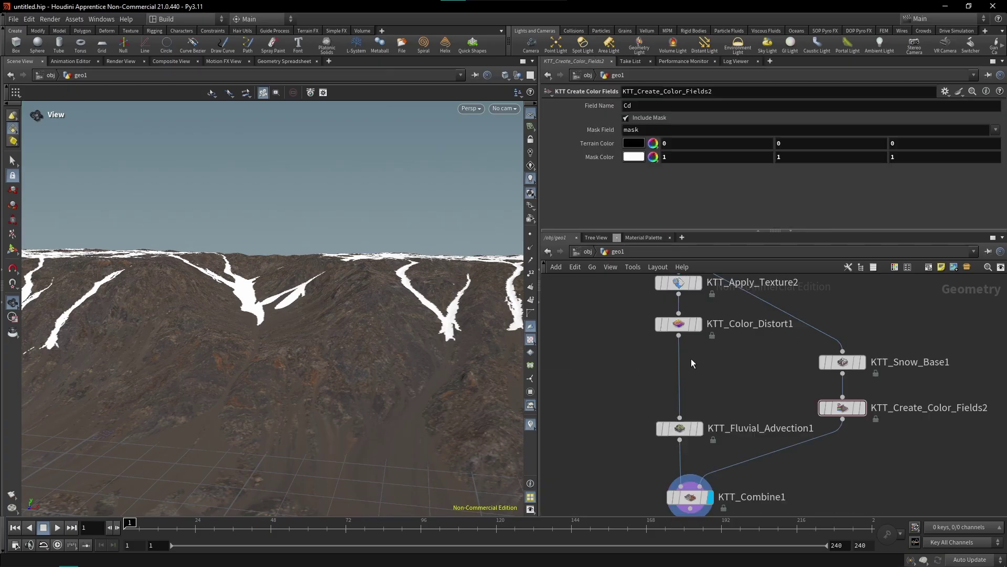
pyautogui.press('Tab')
pyautogui.write('ktt t')
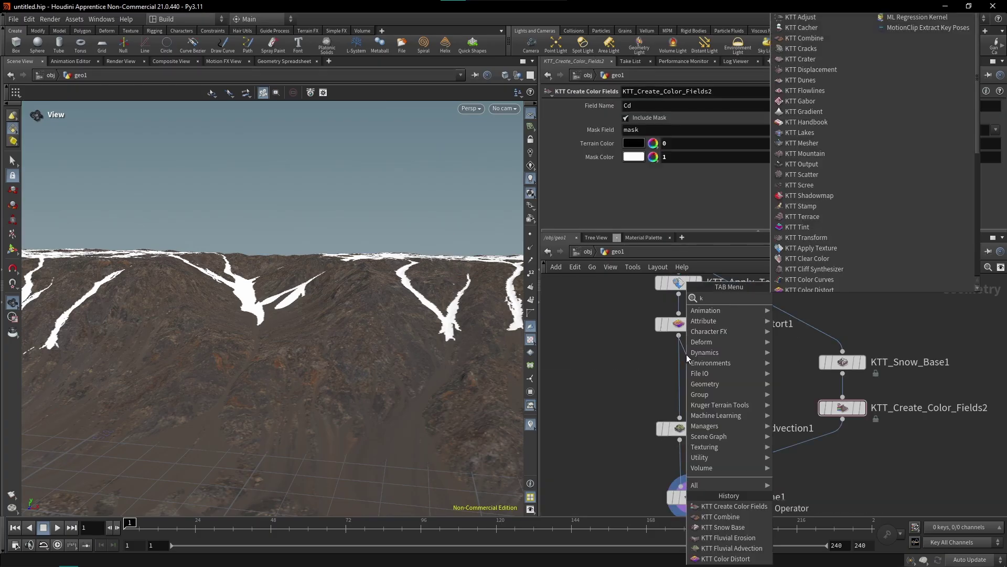
pyautogui.write('i')
pyautogui.press('Return')
pyautogui.click(686, 369)
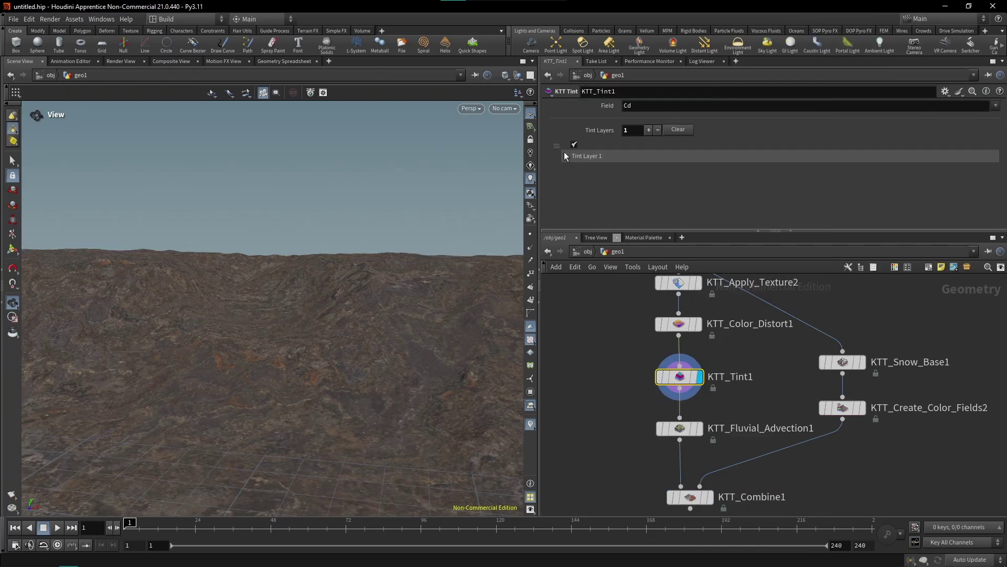
# Mask Tint Layer 1 by Slope and set its Multiply tint color to 0.1, 0.1, 0.1.
pyautogui.click(564, 155)
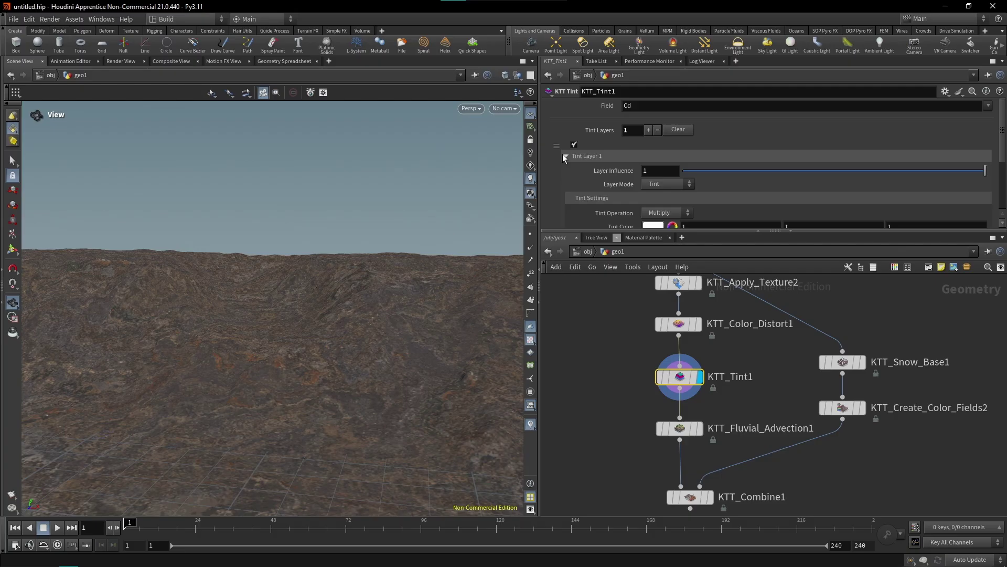
pyautogui.scroll(-1, 562, 175)
pyautogui.scroll(-1, 562, 180)
pyautogui.click(670, 146)
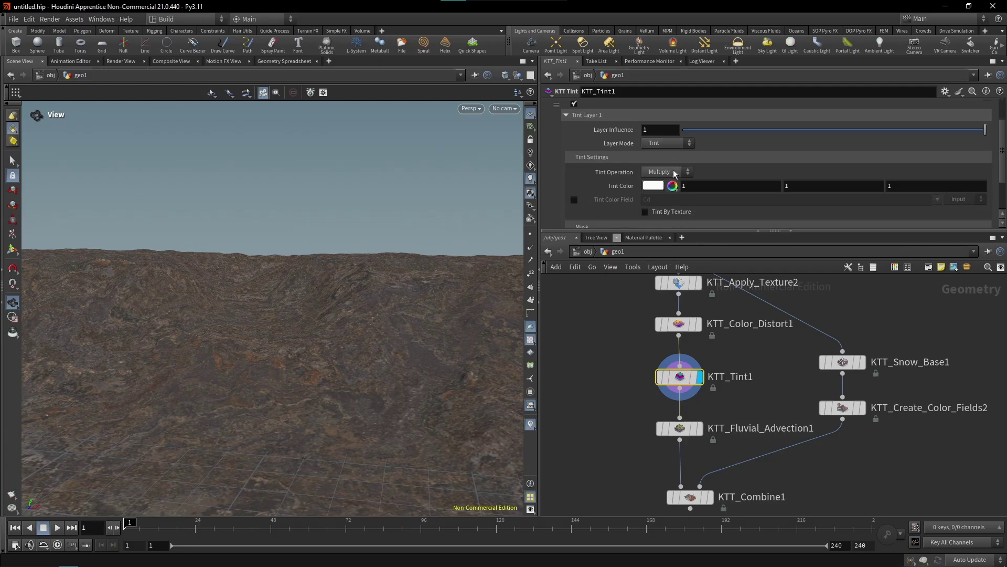
pyautogui.scroll(-4, 621, 166)
pyautogui.click(662, 189)
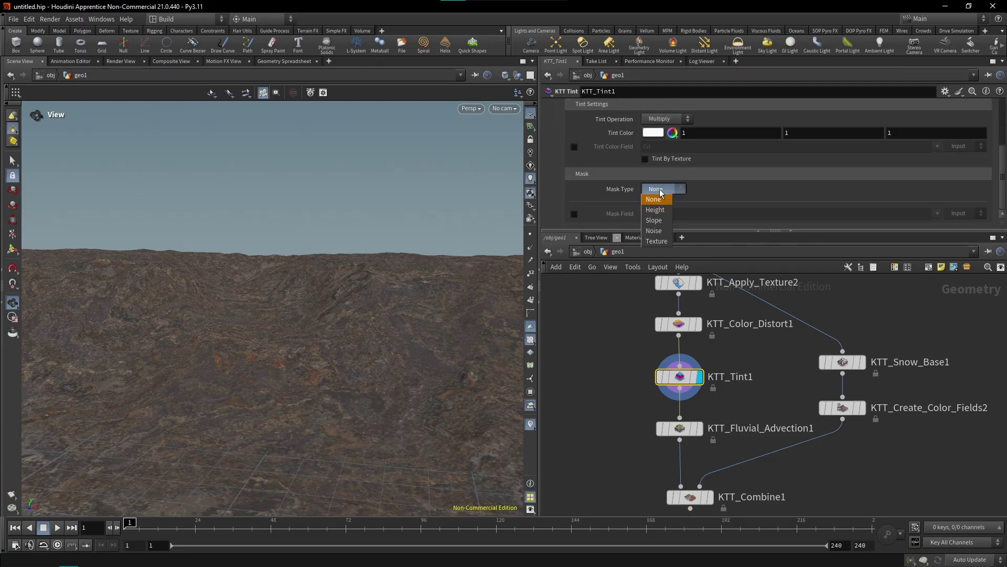
pyautogui.click(665, 220)
pyautogui.scroll(-1, 666, 220)
pyautogui.scroll(-10, 619, 232)
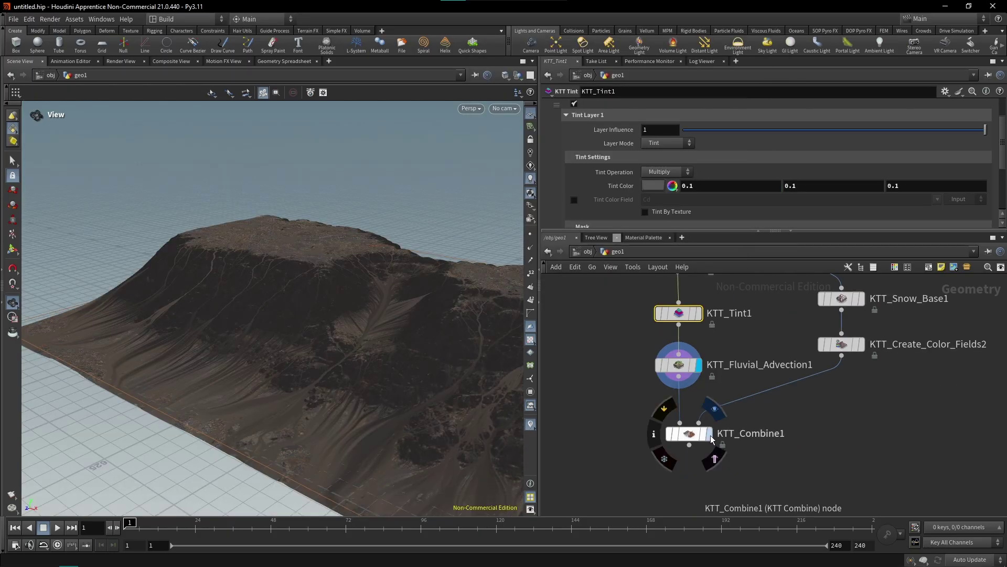
# Display KTT Combine and examine the snow over the slope-tinted terrain.
pyautogui.click(709, 433)
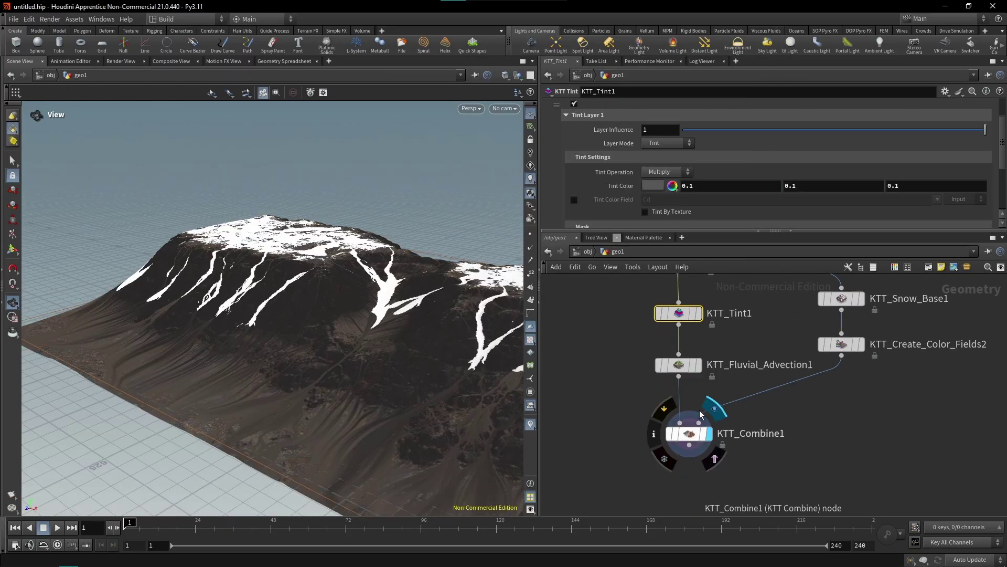
pyautogui.scroll(5, 375, 359)
pyautogui.moveTo(375, 359); pyautogui.dragTo(346, 290)
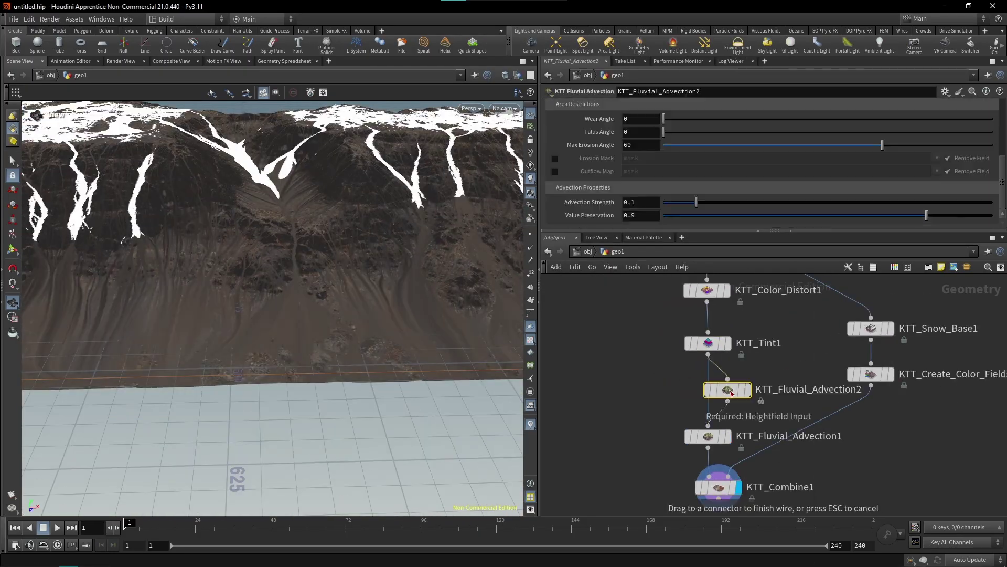
# Insert a second KTT Fluvial Advection node between KTT Tint and the existing KTT Fluvial Advection.
pyautogui.click(733, 373)
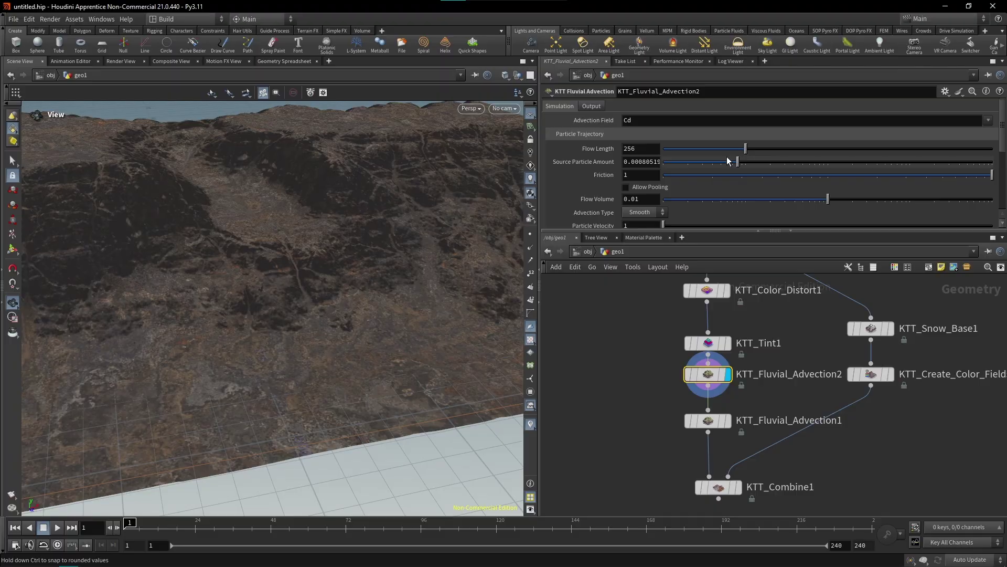
pyautogui.rightClick(635, 199)
pyautogui.press('Escape')
pyautogui.click(733, 418)
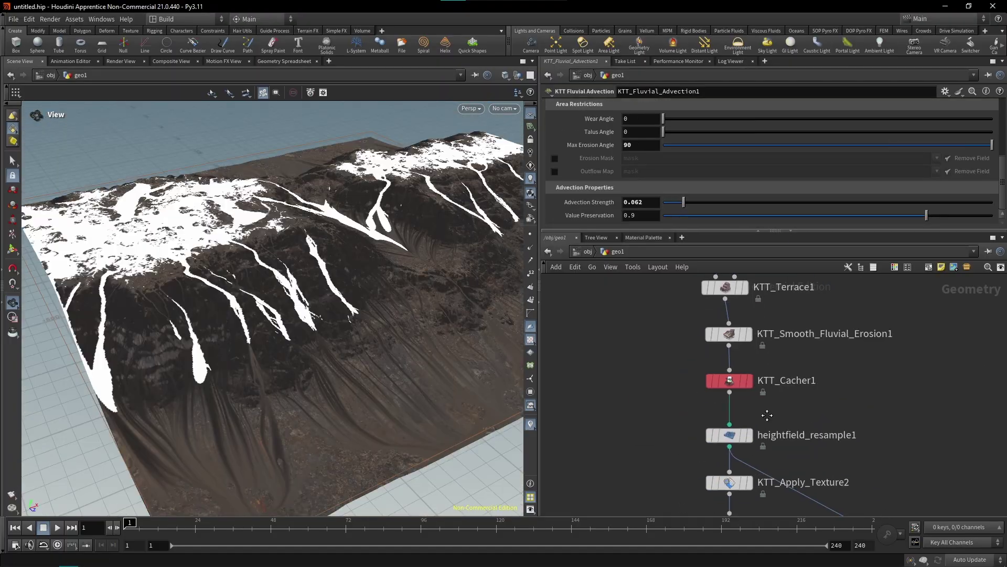
# Bypass the HeightField Resample node and examine the snowy terrain's detail close up.
pyautogui.middleClick(738, 426)
pyautogui.click(733, 451)
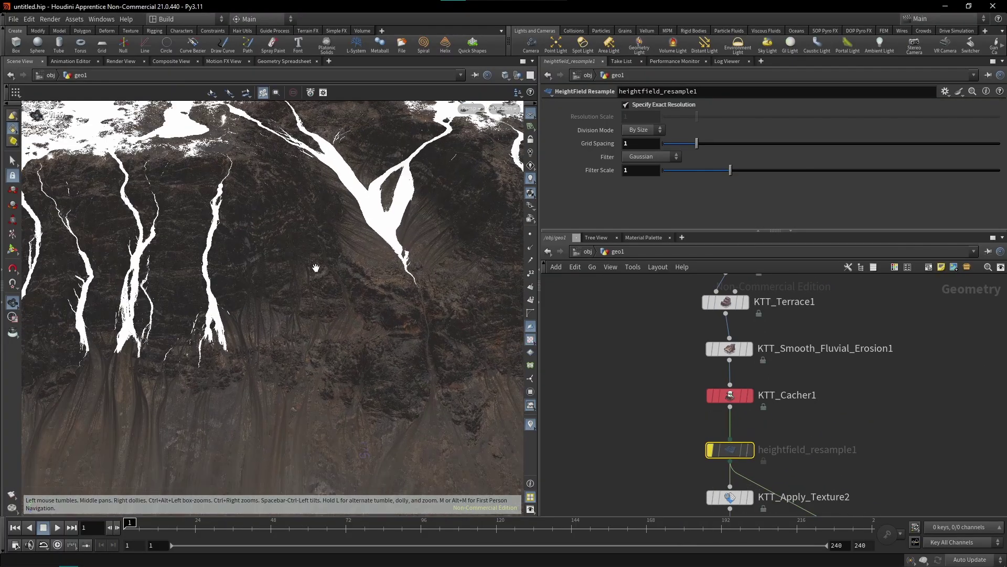
pyautogui.moveTo(315, 268); pyautogui.dragTo(307, 319)
pyautogui.scroll(-10, 306, 319)
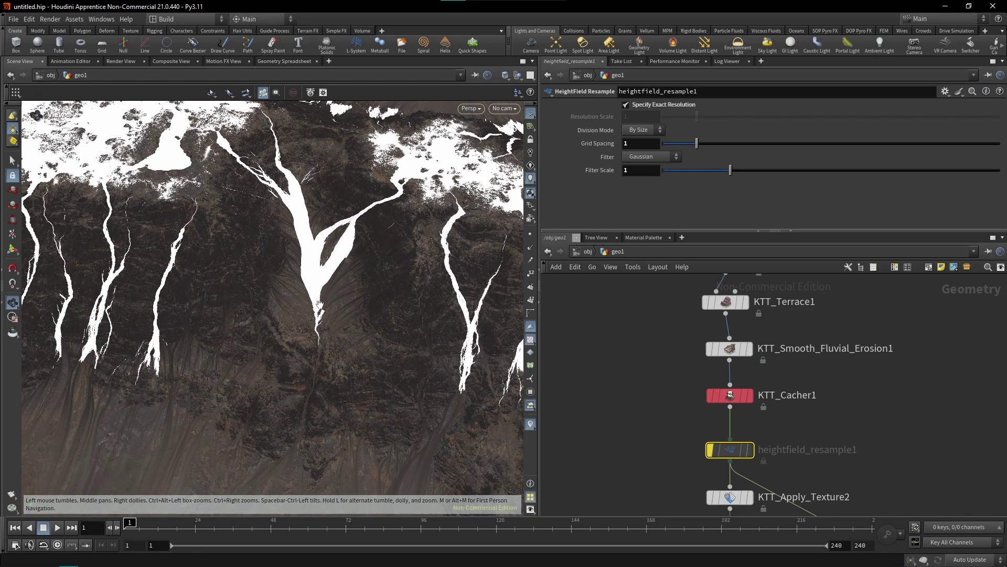
# Examine the full-resolution snowy terrain's rock and gully detail from several angles.
pyautogui.moveTo(403, 263); pyautogui.dragTo(257, 339)
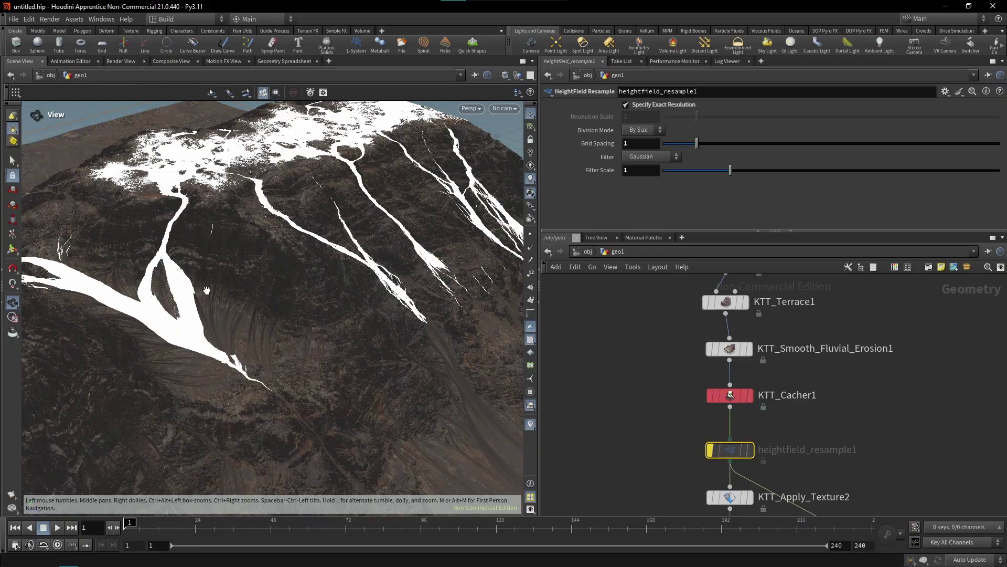
pyautogui.scroll(-4, 206, 290)
pyautogui.moveTo(314, 341); pyautogui.dragTo(286, 313, button='middle')
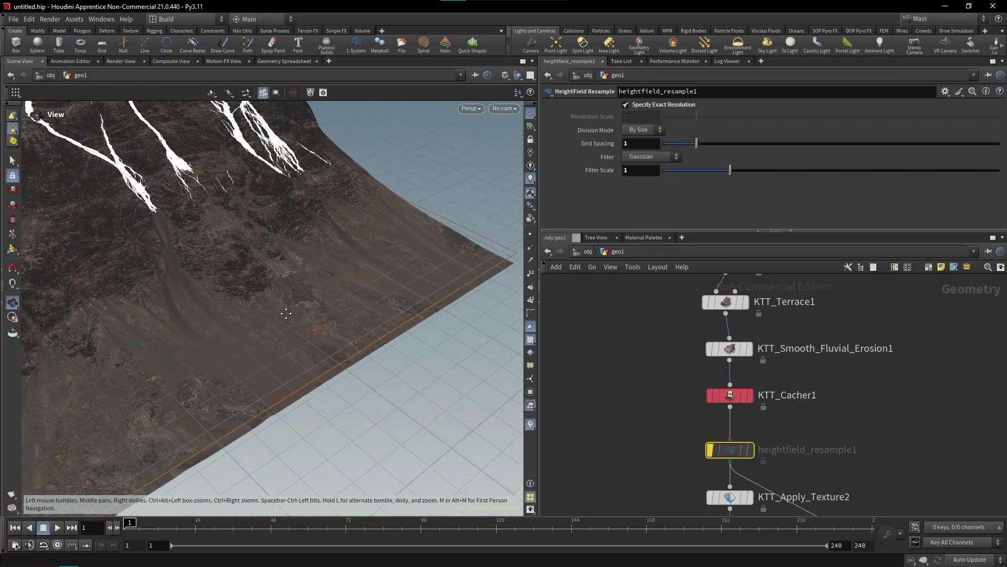
pyautogui.moveTo(286, 314); pyautogui.dragTo(435, 304)
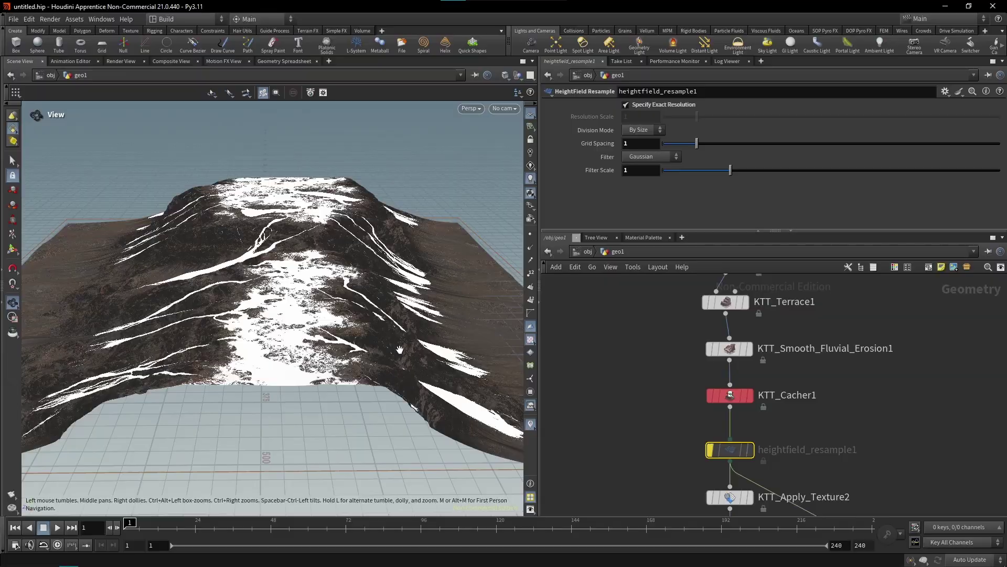
pyautogui.moveTo(400, 349); pyautogui.dragTo(250, 297)
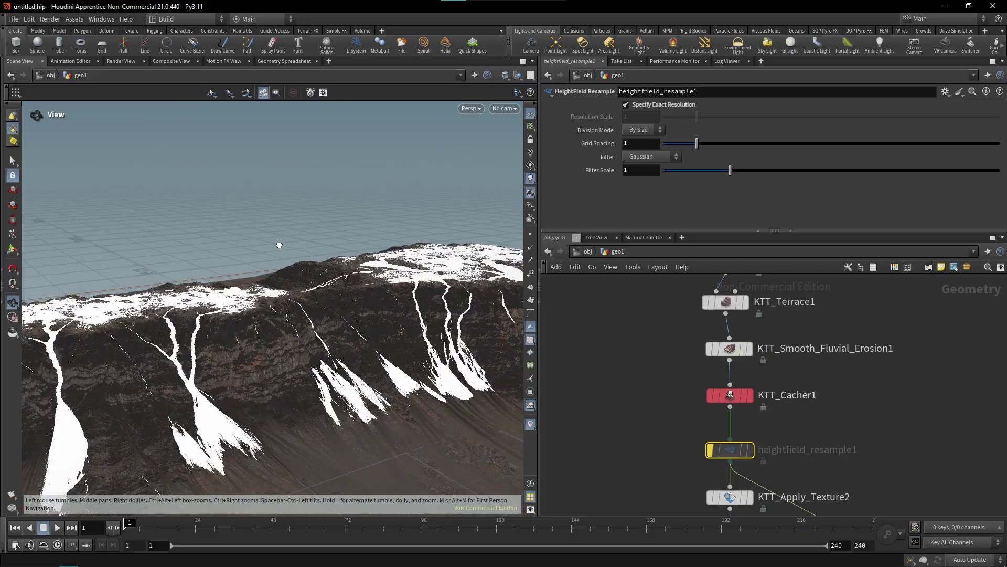
pyautogui.moveTo(150, 234); pyautogui.dragTo(372, 329)
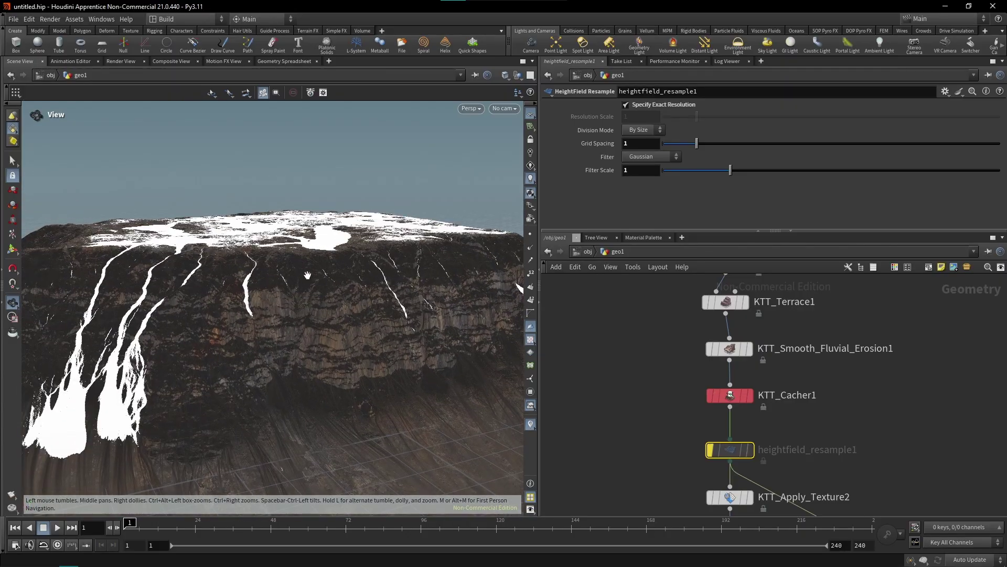
pyautogui.moveTo(307, 275); pyautogui.dragTo(504, 336)
# Set KTT Tint Layer 1's Multiply tint color to 0.3, 0.3, 0.3 and examine the tinted slopes.
pyautogui.moveTo(847, 434); pyautogui.dragTo(848, 313, button='middle')
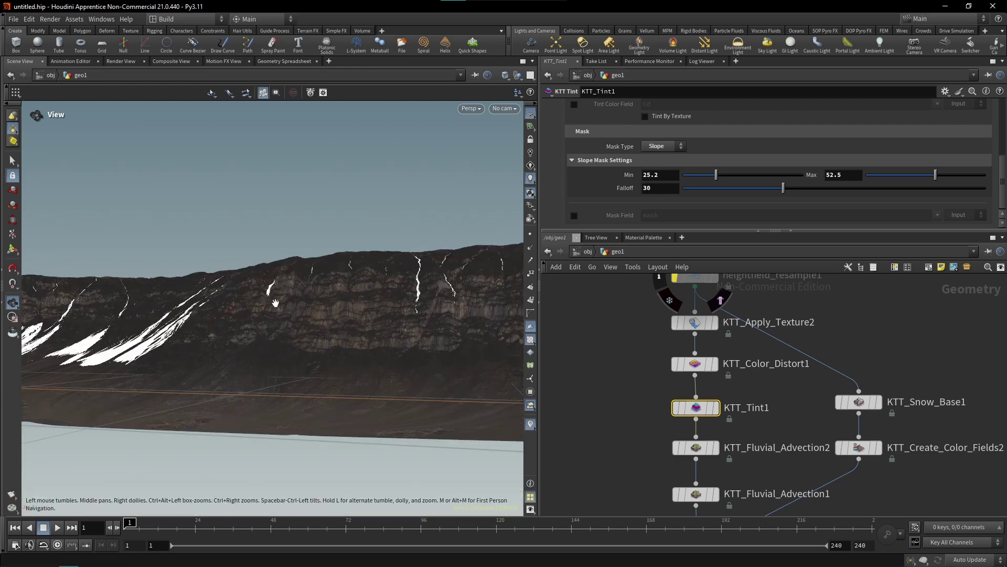
pyautogui.scroll(5, 654, 144)
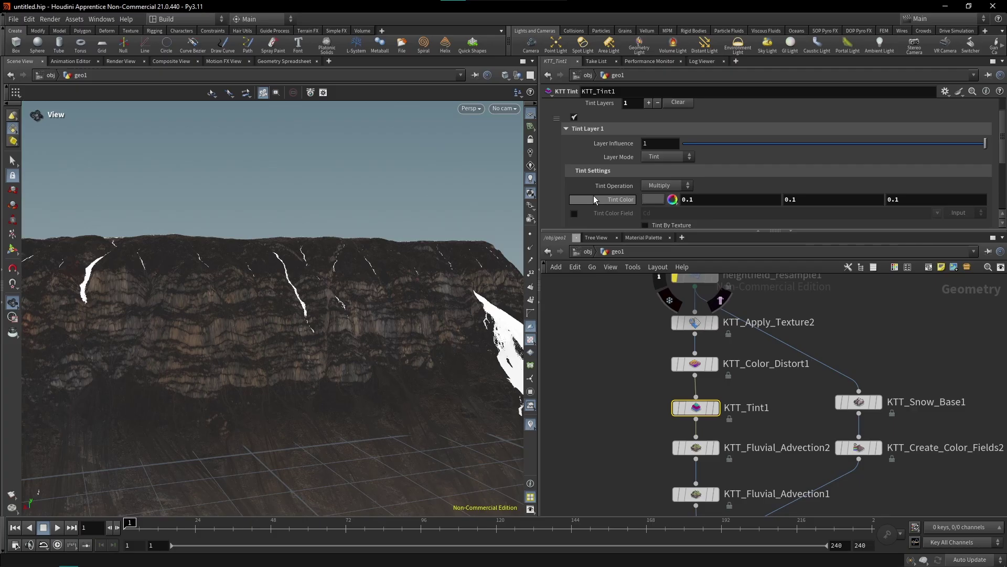
pyautogui.click(653, 199)
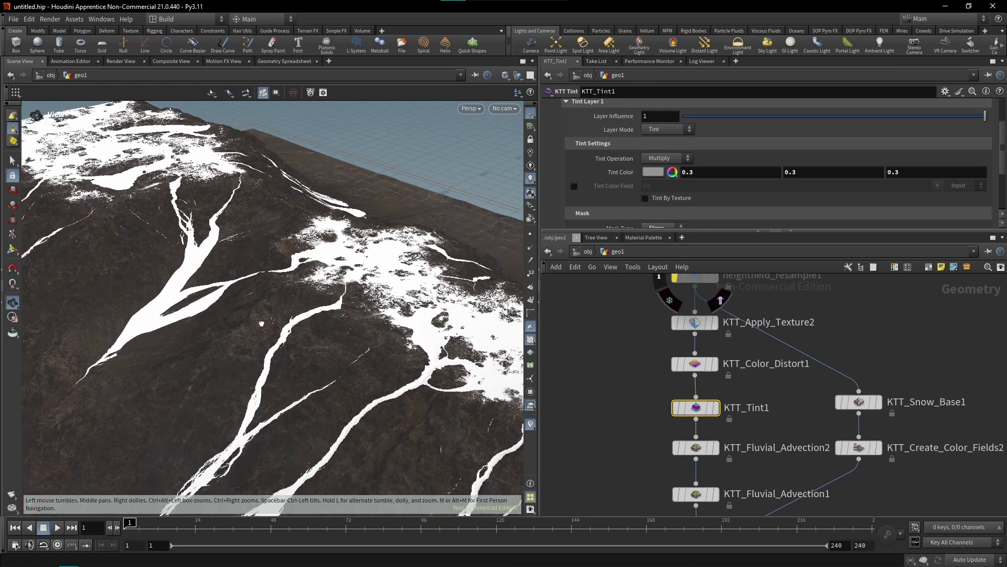
pyautogui.scroll(-3, 703, 446)
pyautogui.scroll(4, 703, 446)
pyautogui.scroll(-1, 705, 450)
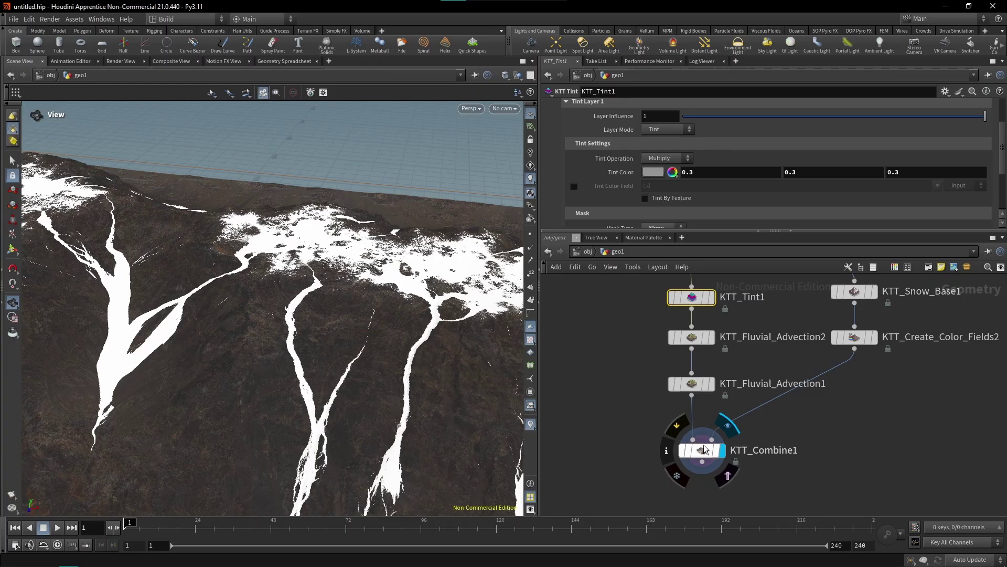
# Add a KTT Fluvial Advection node after KTT Combine and display it.
pyautogui.moveTo(704, 450)
pyautogui.mouseDown()
pyautogui.moveTo(703, 432)
pyautogui.moveTo(703, 443)
pyautogui.mouseUp()
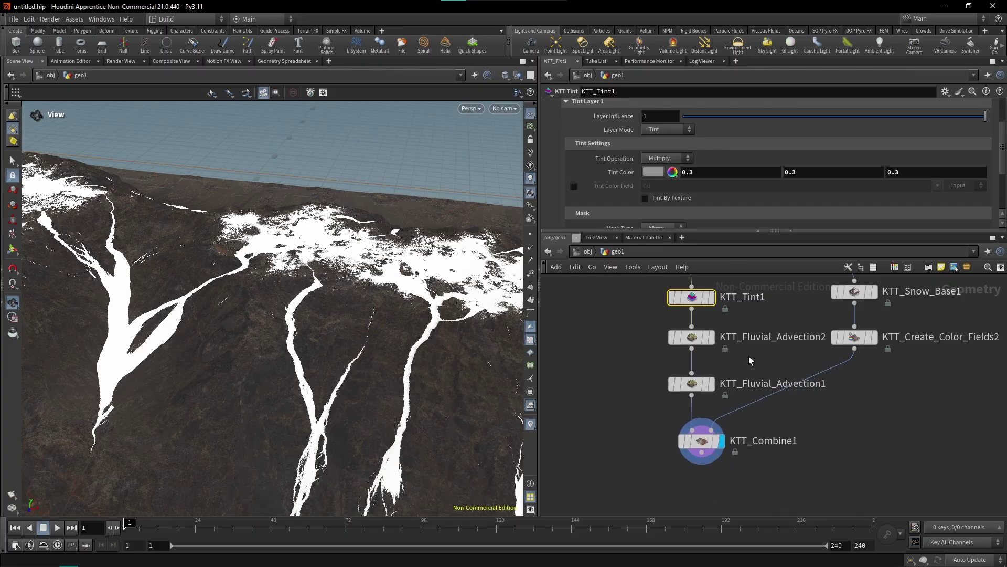
pyautogui.scroll(3, 735, 347)
pyautogui.scroll(1, 710, 335)
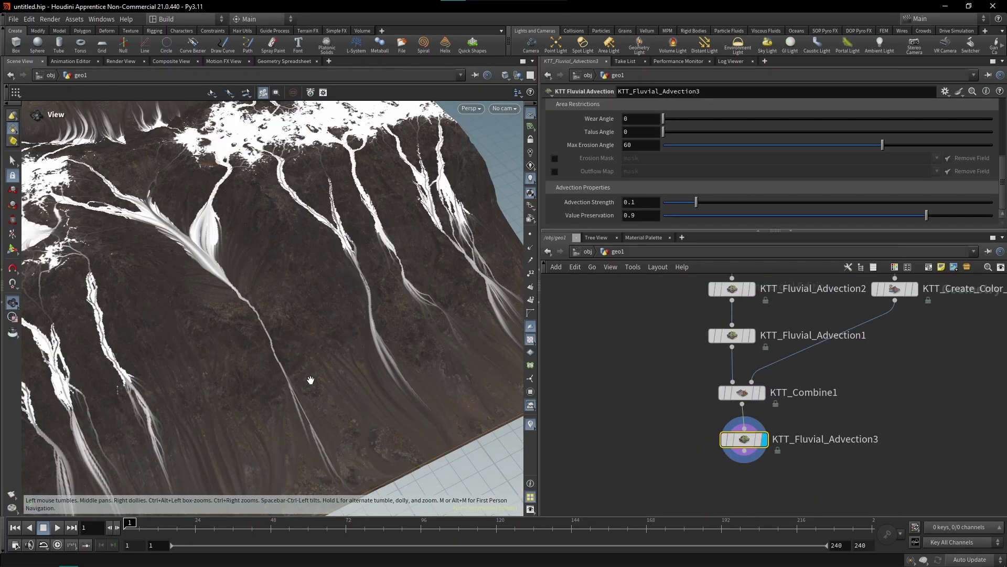
pyautogui.moveTo(313, 383); pyautogui.dragTo(344, 375)
# Adjust the Advection Strength of the KTT Fluvial Advection after KTT Combine and examine the snow streaks close up.
pyautogui.moveTo(732, 415)
pyautogui.moveTo(335, 315); pyautogui.dragTo(362, 263)
pyautogui.moveTo(678, 205); pyautogui.dragTo(681, 205)
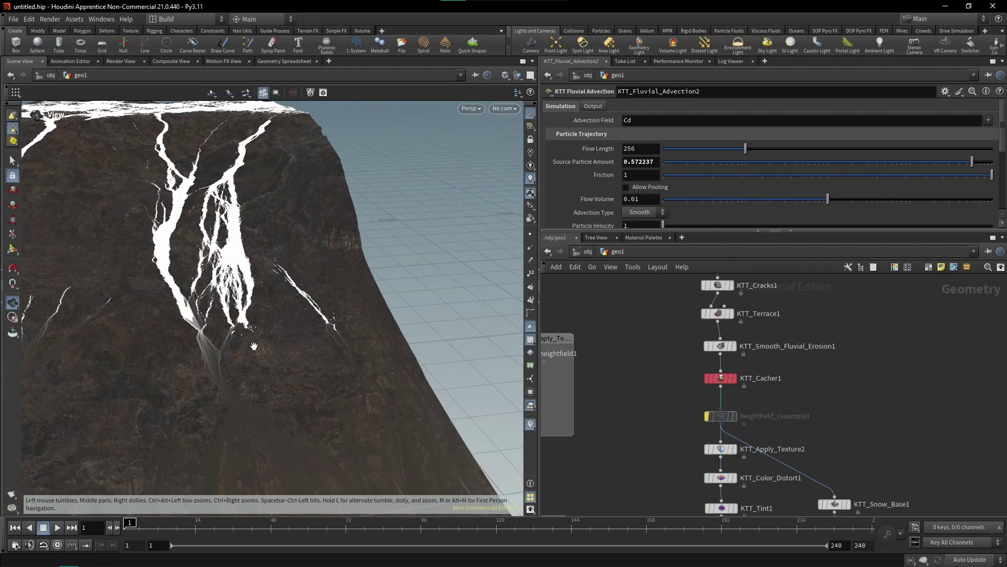
pyautogui.moveTo(336, 294); pyautogui.dragTo(283, 325)
pyautogui.moveTo(386, 337); pyautogui.dragTo(385, 297)
pyautogui.moveTo(328, 347); pyautogui.dragTo(269, 278)
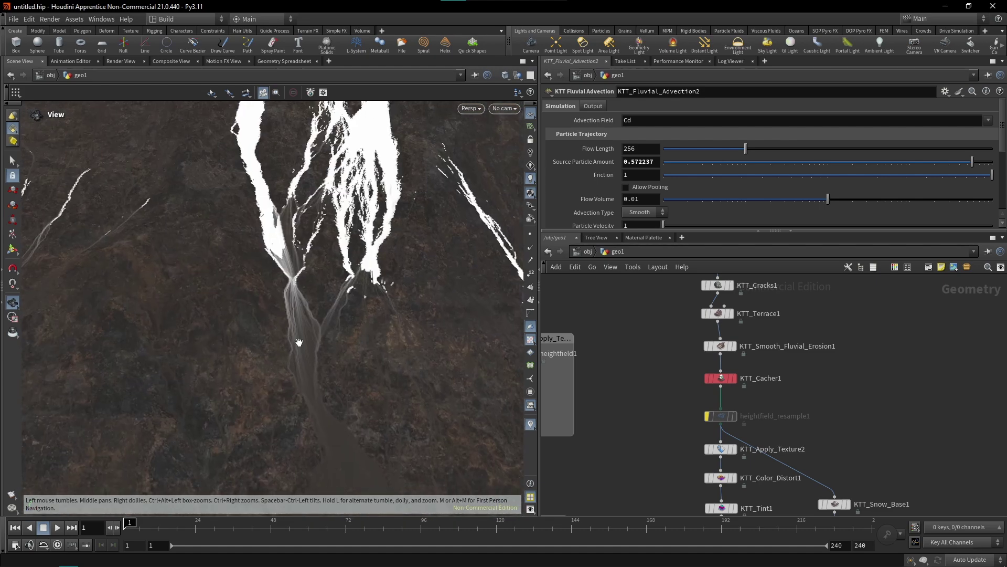
pyautogui.moveTo(299, 342); pyautogui.dragTo(328, 246)
pyautogui.moveTo(304, 339); pyautogui.dragTo(362, 157)
# Re-enable the HeightField Resample node and compare the terrain shapes from the heightfield noise and KTT Adjust nodes.
pyautogui.moveTo(741, 416); pyautogui.dragTo(738, 445, button='middle')
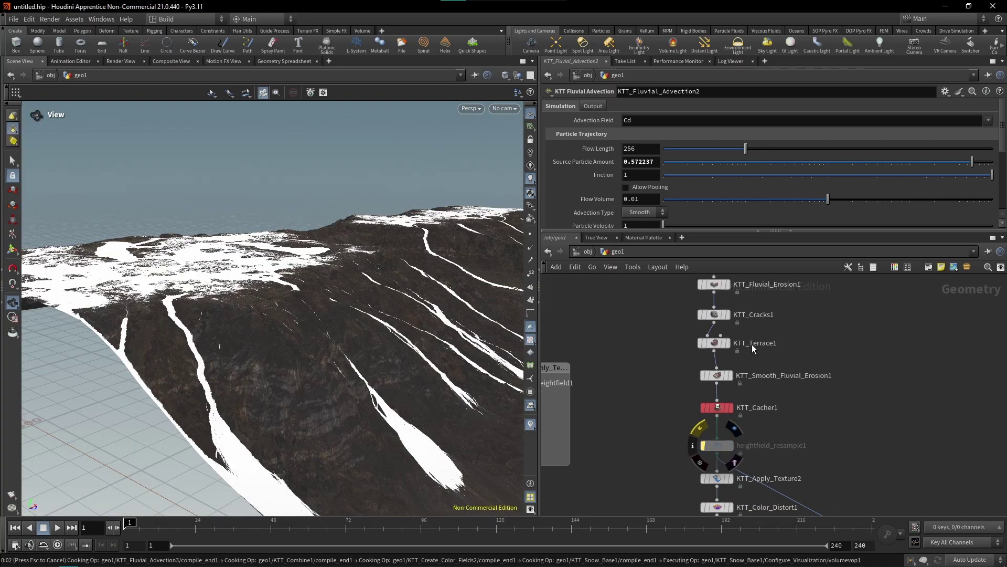
pyautogui.moveTo(735, 315); pyautogui.dragTo(736, 419, button='middle')
pyautogui.moveTo(749, 343); pyautogui.dragTo(747, 442, button='middle')
pyautogui.scroll(3, 744, 424)
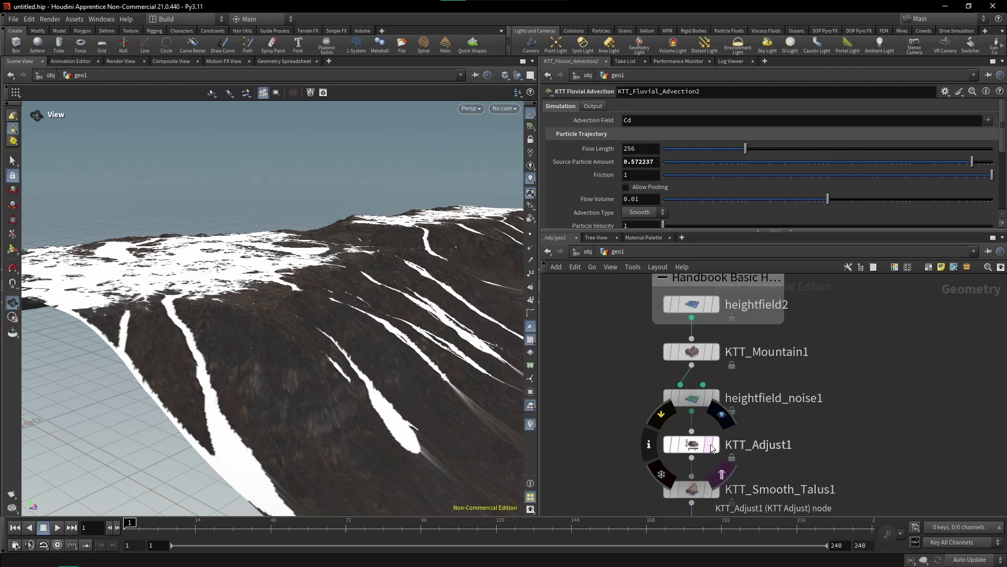
pyautogui.click(722, 417)
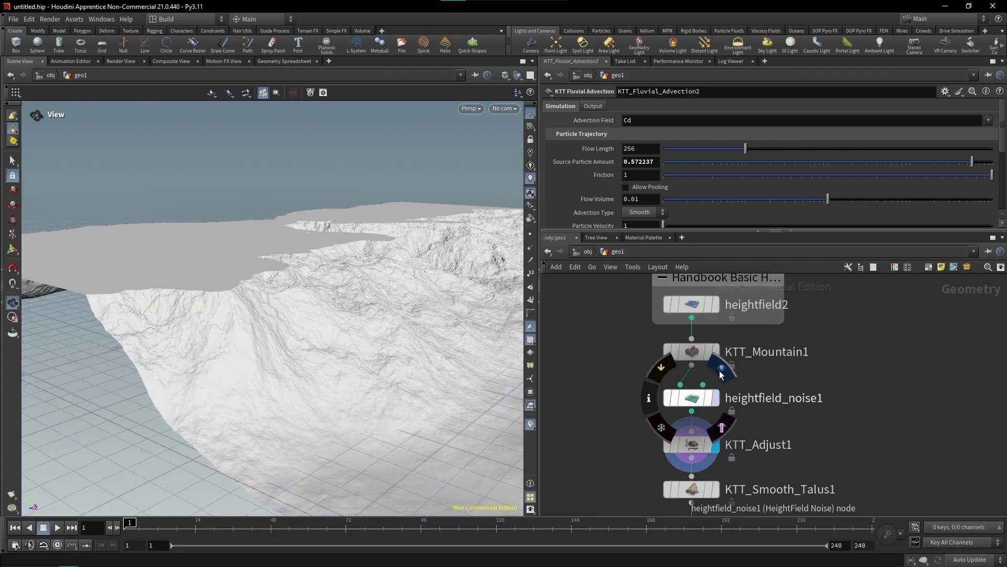
pyautogui.click(721, 369)
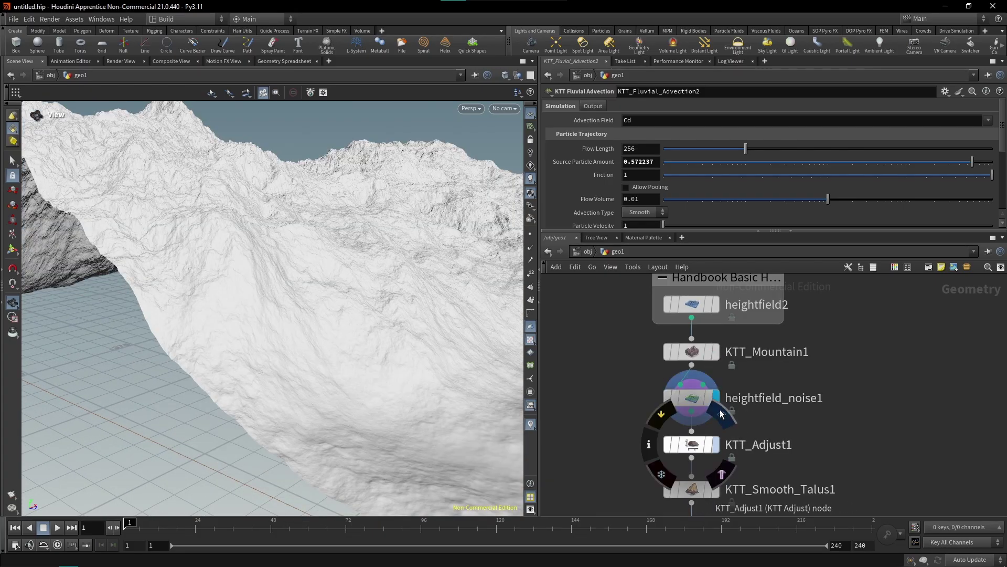
pyautogui.click(722, 417)
# Move all the nodes below KTT Adjust further down the network to make room under it.
pyautogui.scroll(-5, 854, 456)
pyautogui.middleClick(811, 453)
pyautogui.moveTo(836, 440); pyautogui.dragTo(752, 294, button='middle')
pyautogui.scroll(-3, 770, 364)
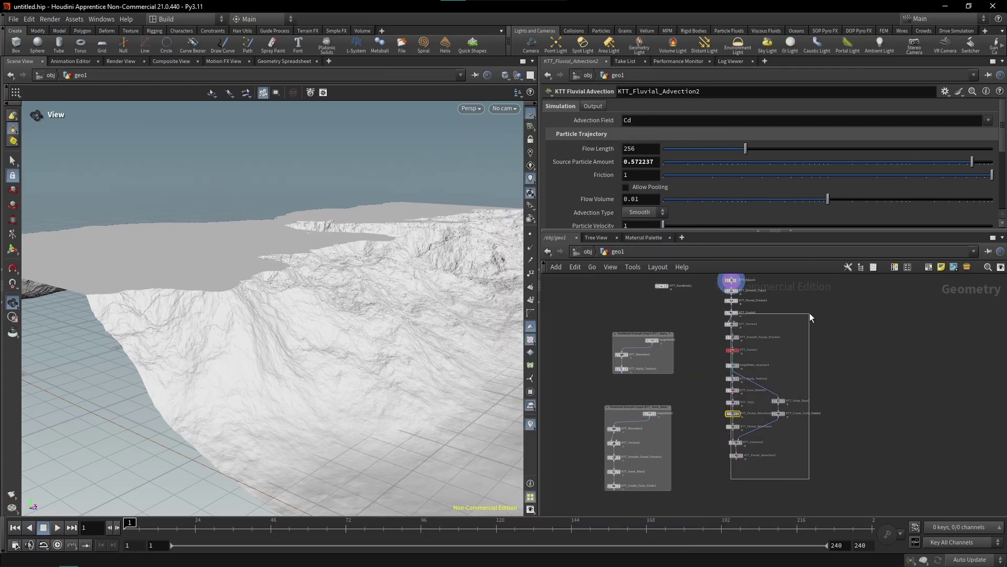
pyautogui.moveTo(810, 313); pyautogui.dragTo(810, 312)
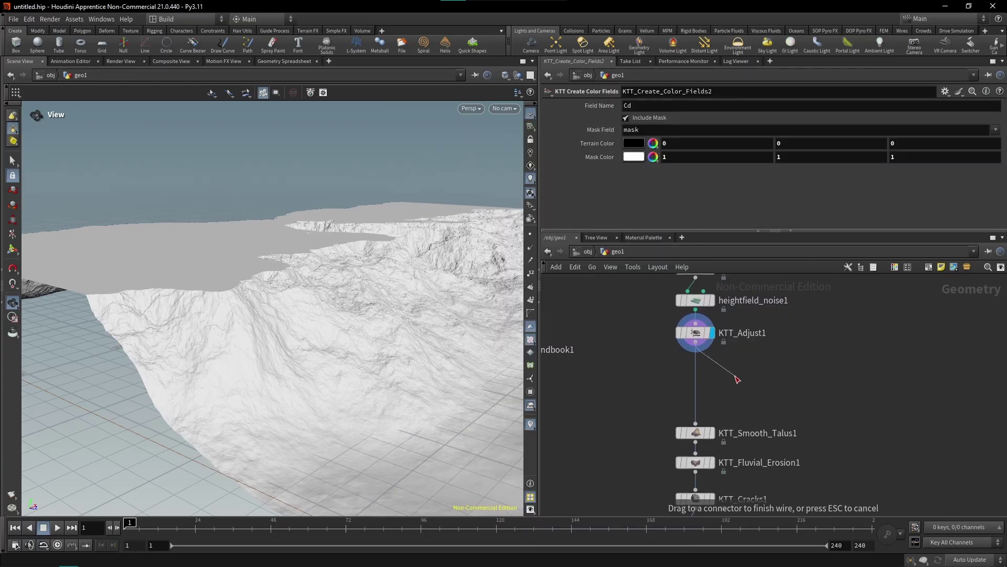
# Add a KTT Combine node with KTT Adjust as first input and the heightfield noise as second, and display it.
pyautogui.press('Tab')
pyautogui.write('kt')
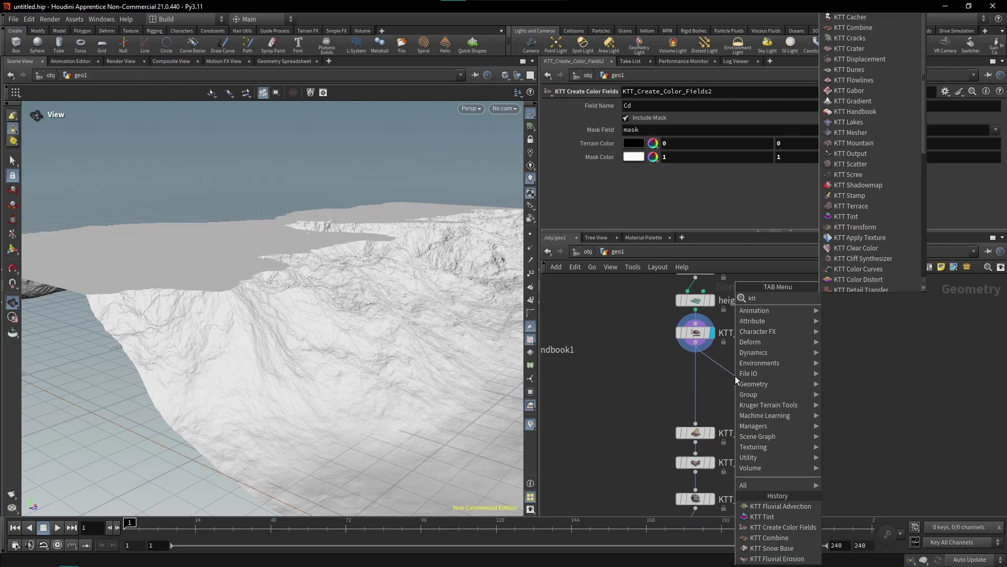
pyautogui.write('t')
pyautogui.write(' combin')
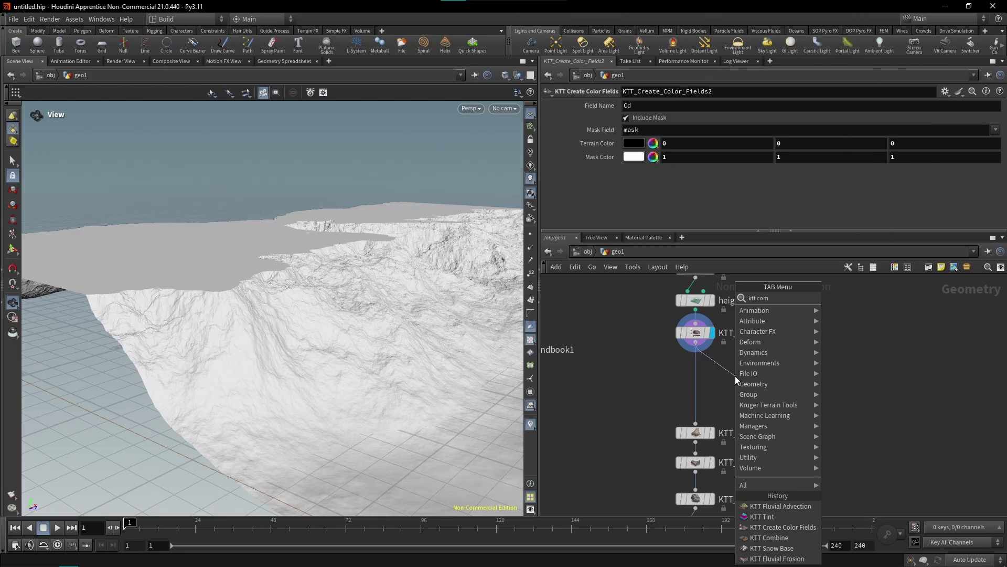
pyautogui.press('Return')
pyautogui.moveTo(696, 309); pyautogui.dragTo(743, 366)
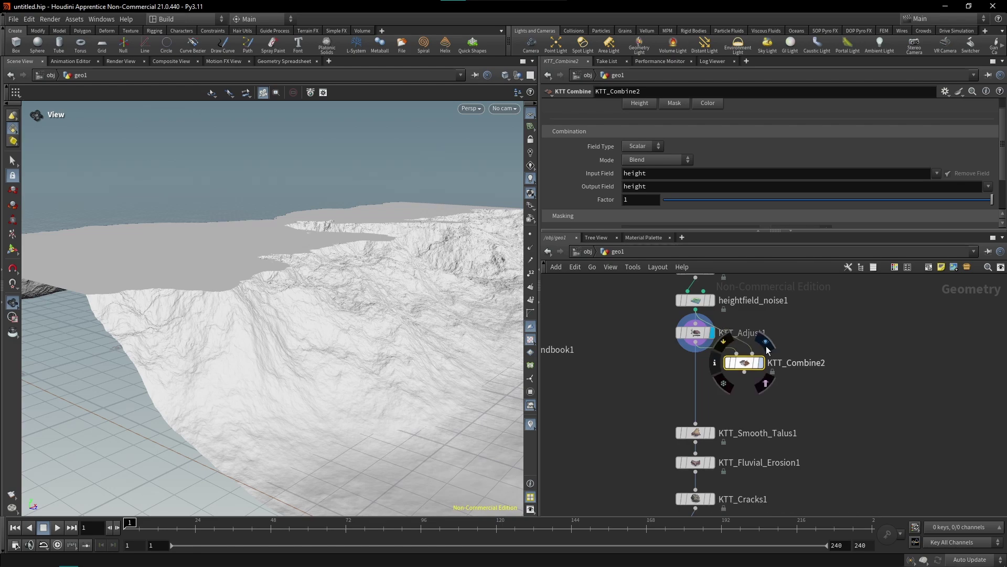
pyautogui.click(761, 363)
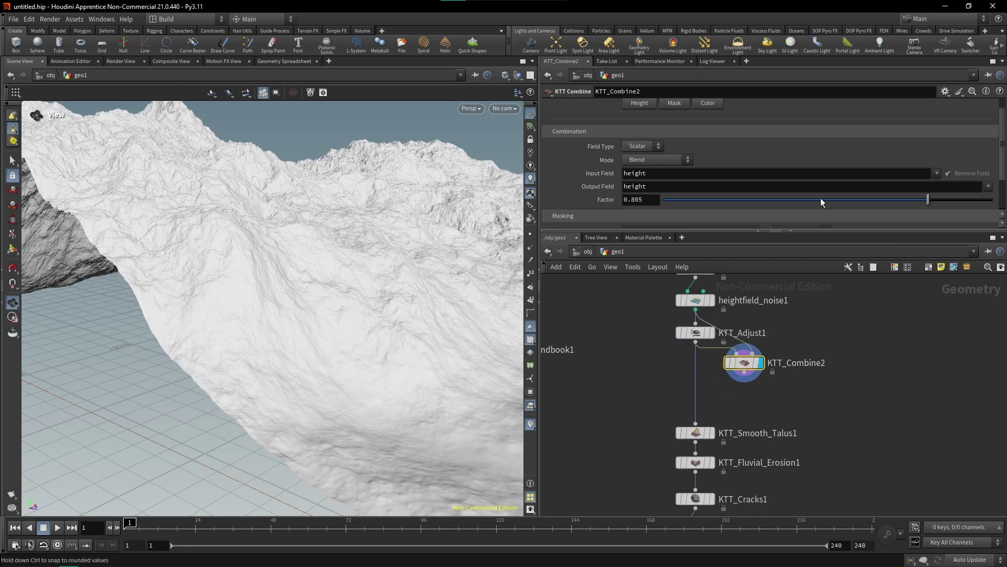
# Set the new KTT Combine's height blend Factor to about 0.279 and examine the blended terrain.
pyautogui.moveTo(779, 203); pyautogui.dragTo(753, 201)
pyautogui.moveTo(409, 226); pyautogui.dragTo(467, 238)
pyautogui.moveTo(770, 202); pyautogui.dragTo(760, 202)
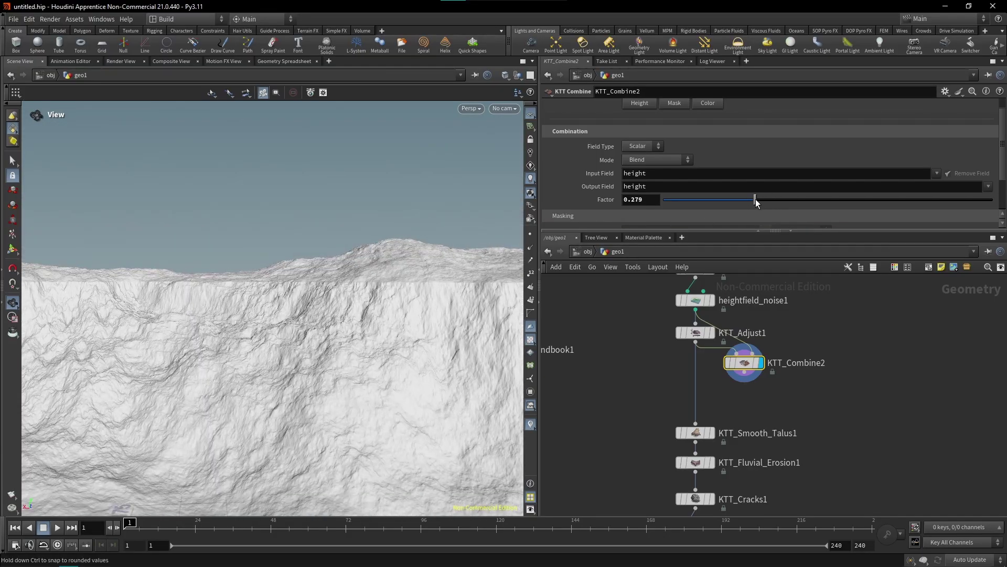
pyautogui.moveTo(377, 252); pyautogui.dragTo(320, 254)
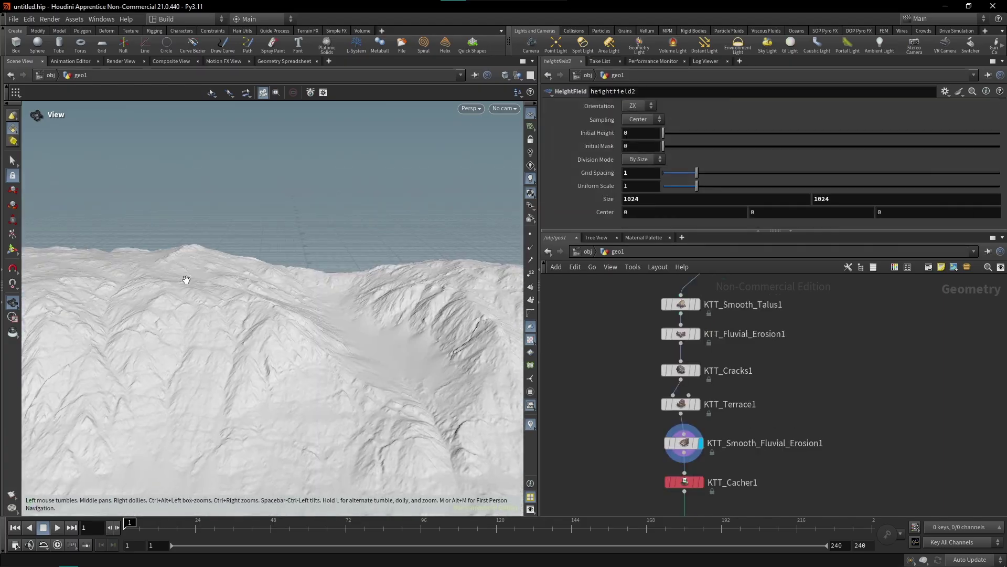
# Route the new KTT Combine into KTT Smooth Talus and compare the smooth fluvial erosion with that Combine bypassed and enabled.
pyautogui.moveTo(187, 277); pyautogui.dragTo(344, 290)
pyautogui.moveTo(797, 339); pyautogui.dragTo(821, 468, button='middle')
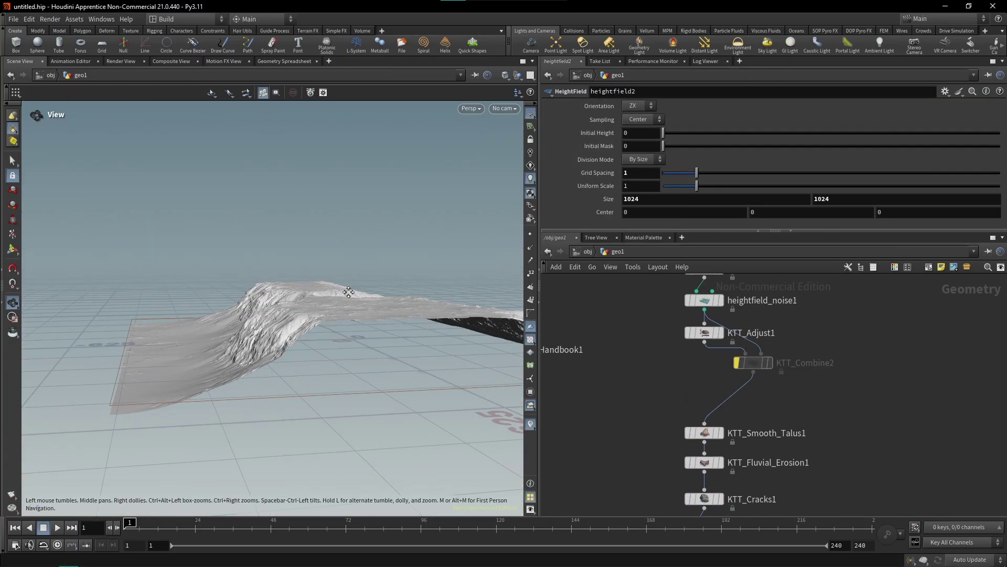
pyautogui.moveTo(367, 294); pyautogui.dragTo(423, 298)
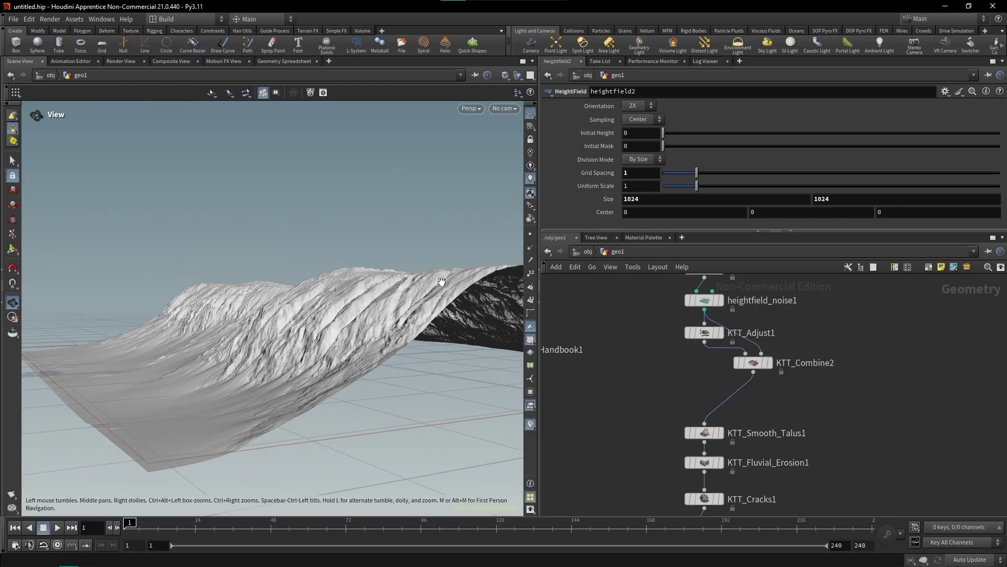
pyautogui.moveTo(368, 278); pyautogui.dragTo(621, 316)
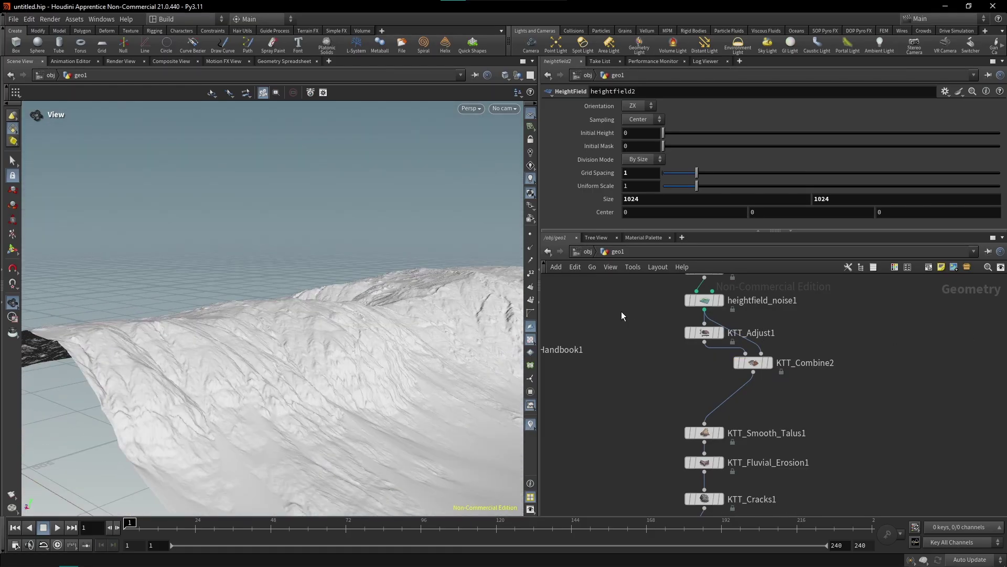
# Set the Factor of the KTT Combine below KTT Adjust to 0.2.
pyautogui.click(754, 365)
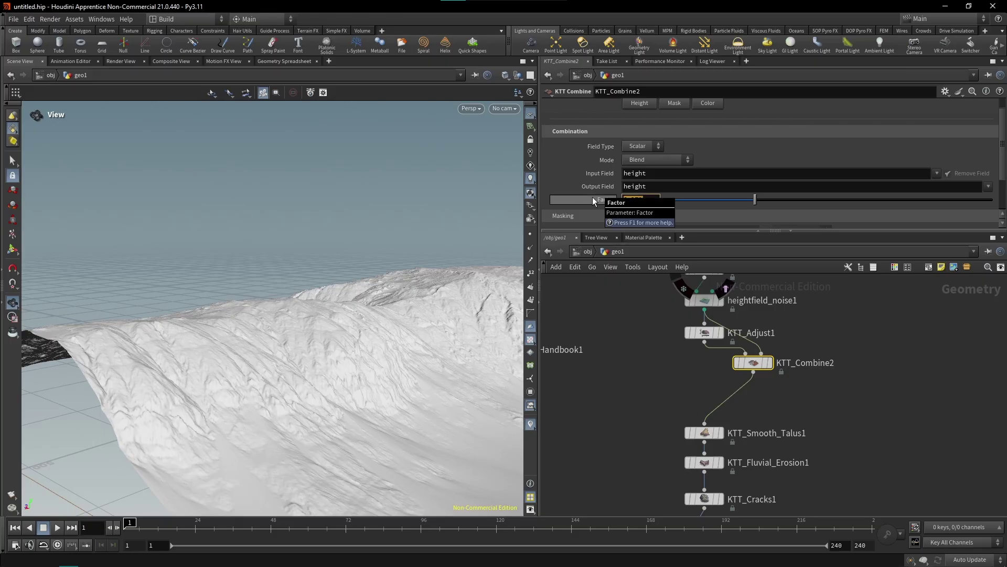
pyautogui.write('.2')
pyautogui.press('Return')
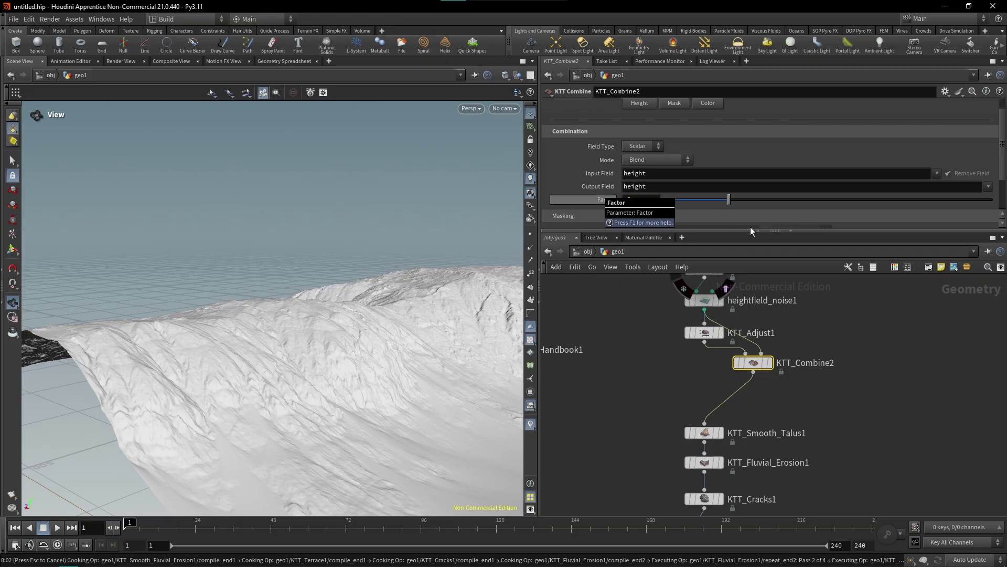
pyautogui.moveTo(252, 315); pyautogui.dragTo(410, 270)
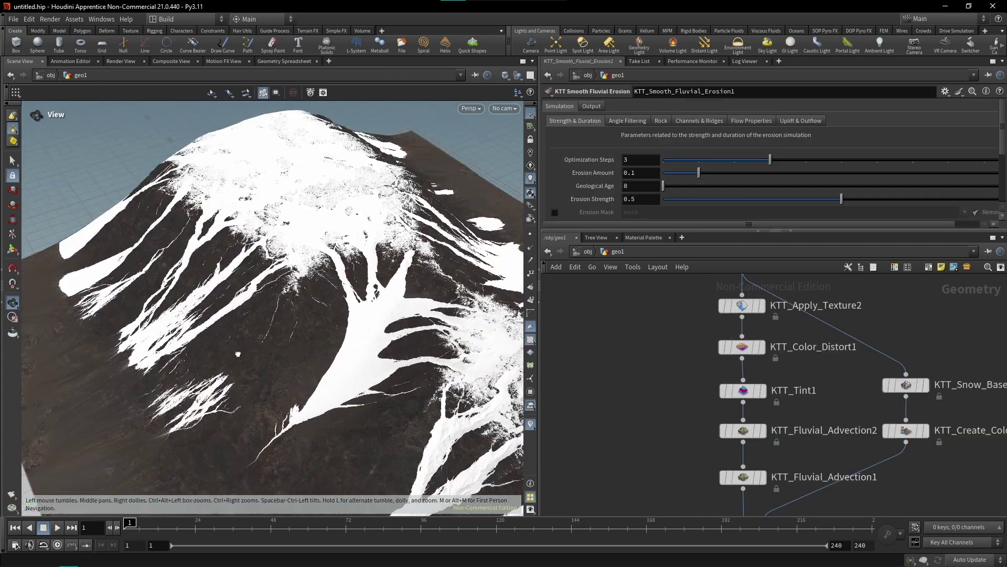
# Examine the snow-covered terrain from several angles and check the volume information of KTT Color Distort and KTT Snow Base.
pyautogui.moveTo(238, 354)
pyautogui.mouseDown()
pyautogui.moveTo(322, 307)
pyautogui.moveTo(303, 258)
pyautogui.moveTo(150, 307)
pyautogui.moveTo(324, 348)
pyautogui.mouseUp()
pyautogui.moveTo(176, 371); pyautogui.dragTo(194, 401)
pyautogui.moveTo(270, 349)
pyautogui.mouseDown()
pyautogui.moveTo(384, 348)
pyautogui.moveTo(362, 263)
pyautogui.mouseUp()
pyautogui.middleClick(742, 346)
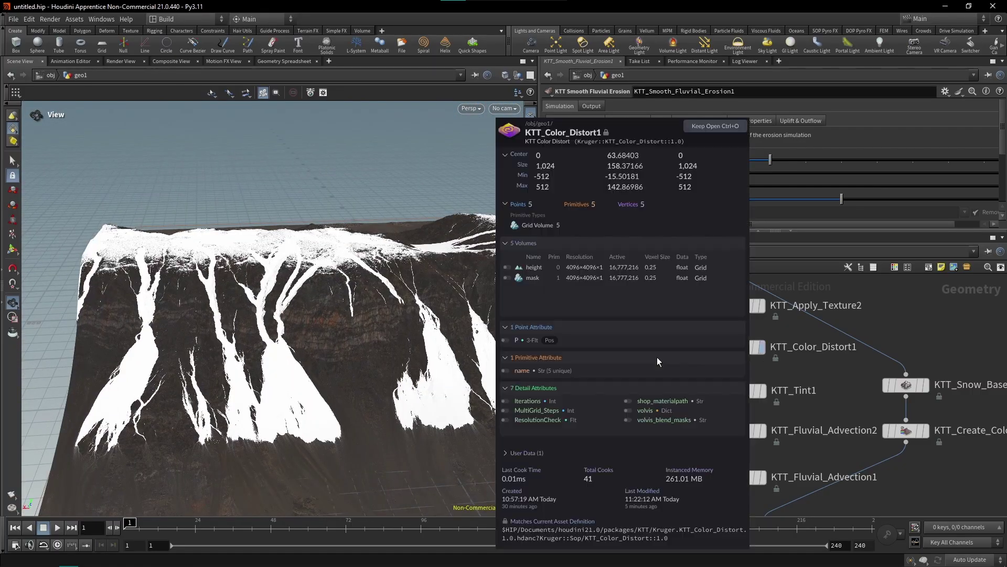
pyautogui.middleClick(907, 385)
# Re-enable the HeightField Resample node and display KTT Snow Base with its snow mask.
pyautogui.moveTo(888, 404); pyautogui.dragTo(741, 406, button='middle')
pyautogui.moveTo(655, 326); pyautogui.dragTo(692, 404, button='middle')
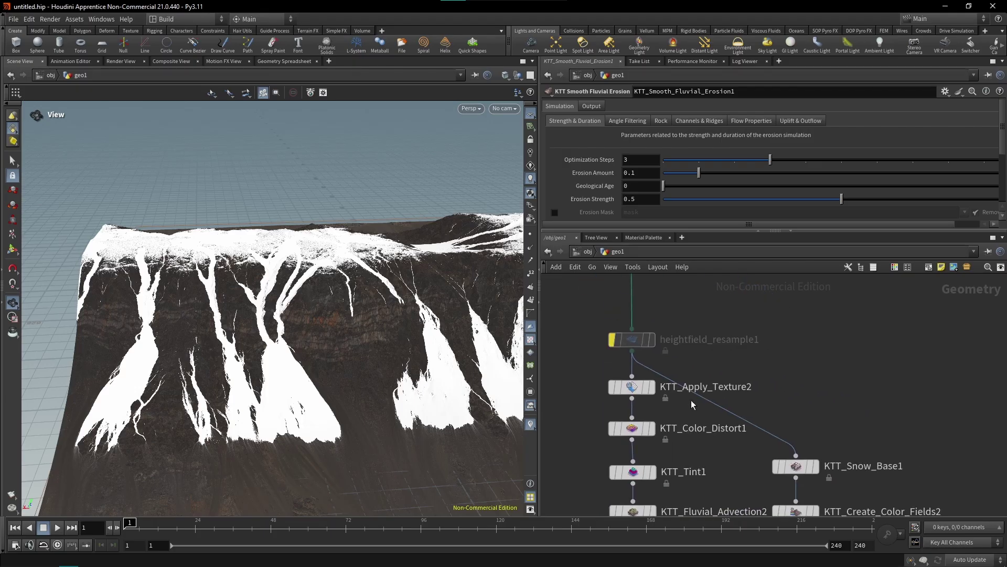
pyautogui.moveTo(618, 325)
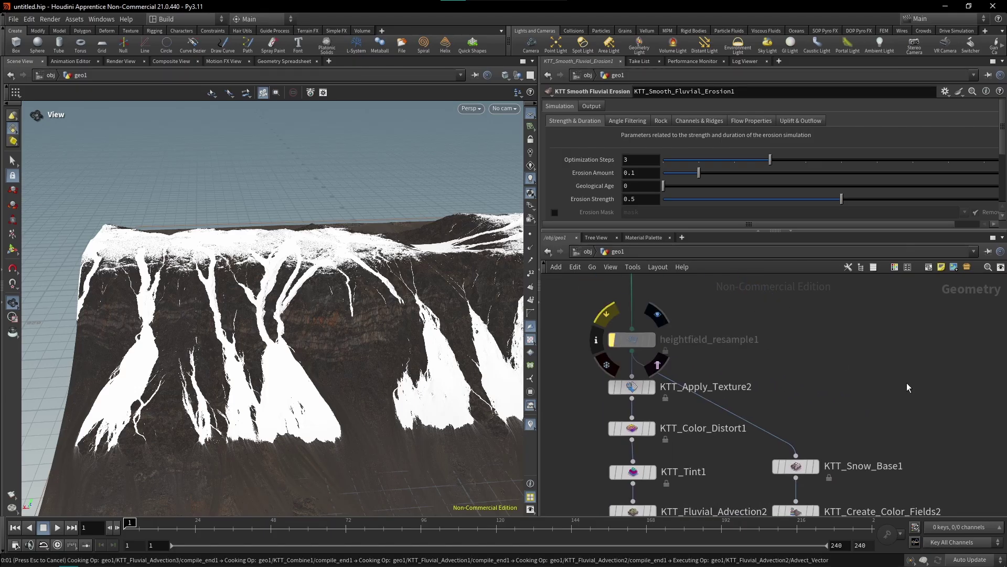
pyautogui.moveTo(892, 393); pyautogui.dragTo(818, 362, button='middle')
pyautogui.scroll(1, 819, 367)
pyautogui.click(738, 415)
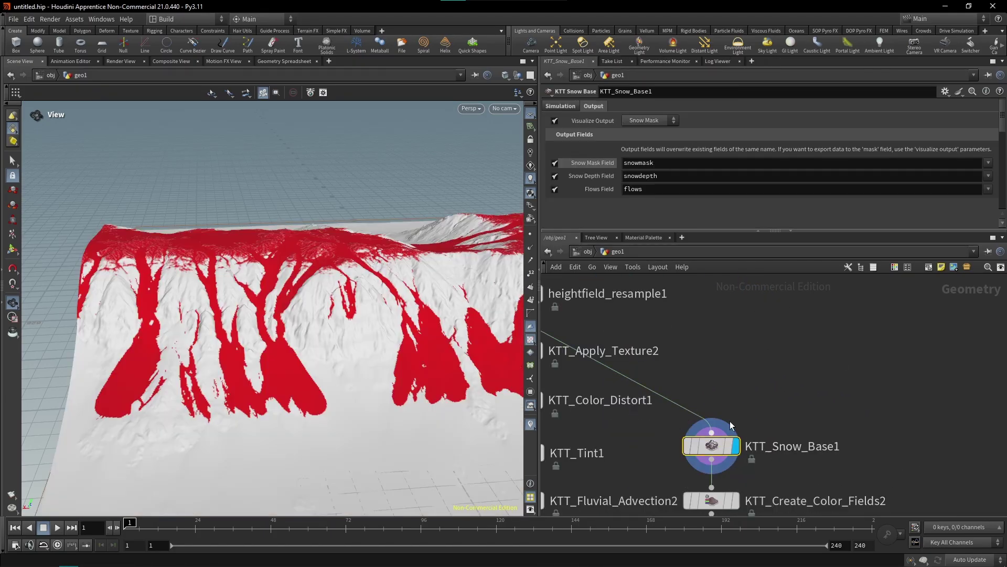
# Set the snow line of KTT Snow Base to a Height of 120 and a Falloff of 45.5.
pyautogui.click(561, 105)
pyautogui.scroll(-2, 591, 178)
pyautogui.scroll(-3, 653, 175)
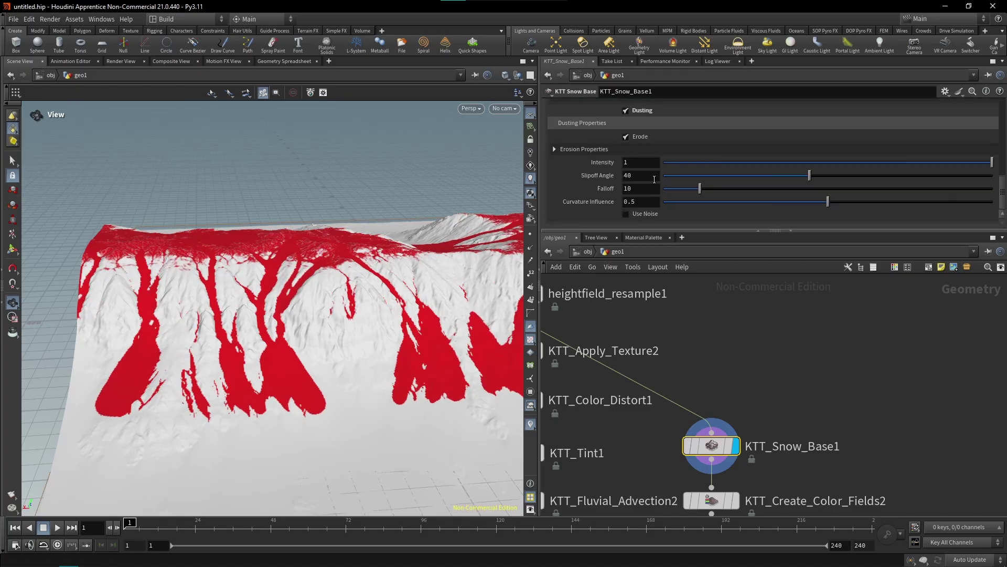
pyautogui.scroll(3, 652, 175)
pyautogui.moveTo(861, 149); pyautogui.dragTo(868, 148)
pyautogui.moveTo(387, 157); pyautogui.dragTo(294, 210)
pyautogui.moveTo(778, 161); pyautogui.dragTo(813, 163)
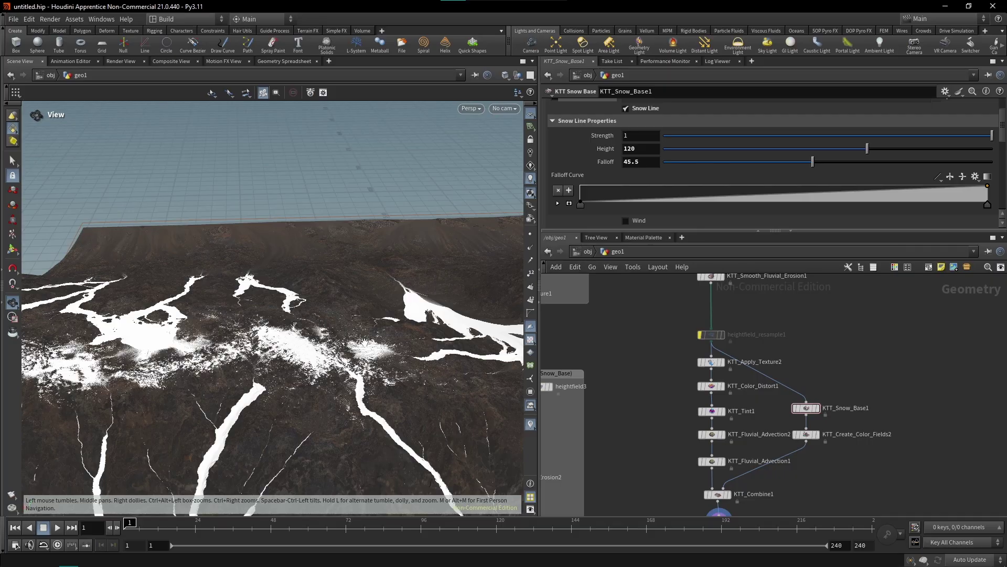
# Examine the snow cover on the textured terrain, viewing the snow line, gullies and summit from several angles and distances.
pyautogui.moveTo(365, 342)
pyautogui.mouseDown()
pyautogui.moveTo(399, 338)
pyautogui.moveTo(342, 231)
pyautogui.moveTo(363, 265)
pyautogui.moveTo(368, 343)
pyautogui.mouseUp()
pyautogui.moveTo(313, 234); pyautogui.dragTo(342, 240)
pyautogui.moveTo(256, 307); pyautogui.dragTo(283, 332)
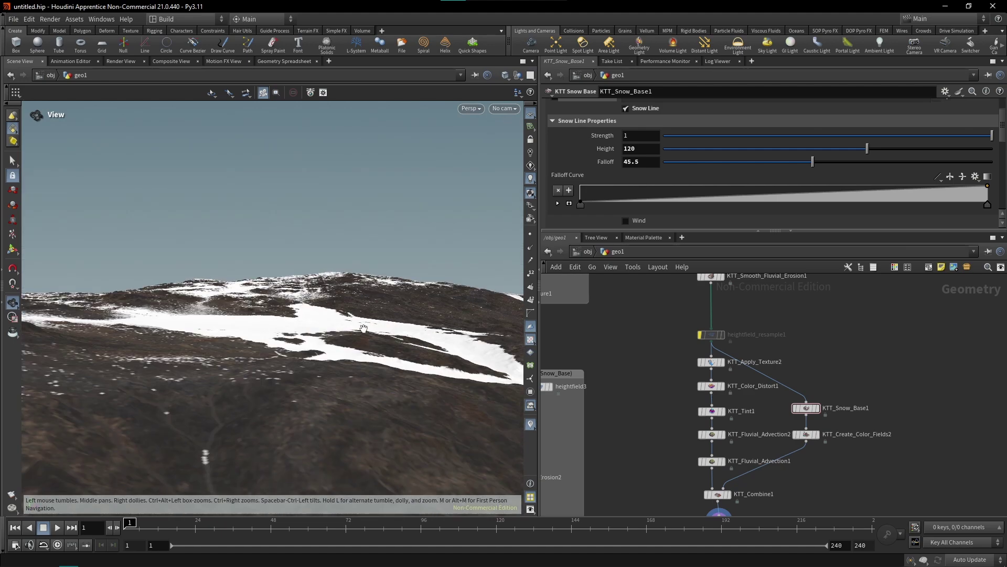
pyautogui.moveTo(411, 332); pyautogui.dragTo(425, 308)
pyautogui.moveTo(448, 381); pyautogui.dragTo(337, 278)
pyautogui.moveTo(321, 334)
pyautogui.mouseDown()
pyautogui.moveTo(293, 310)
pyautogui.moveTo(265, 327)
pyautogui.moveTo(336, 319)
pyautogui.mouseUp()
pyautogui.moveTo(184, 307)
pyautogui.mouseDown()
pyautogui.moveTo(301, 292)
pyautogui.moveTo(241, 342)
pyautogui.mouseUp()
pyautogui.moveTo(240, 341); pyautogui.dragTo(378, 308, button='middle')
pyautogui.scroll(5, 378, 308)
pyautogui.moveTo(124, 328)
pyautogui.mouseDown()
pyautogui.moveTo(204, 319)
pyautogui.moveTo(357, 331)
pyautogui.mouseUp()
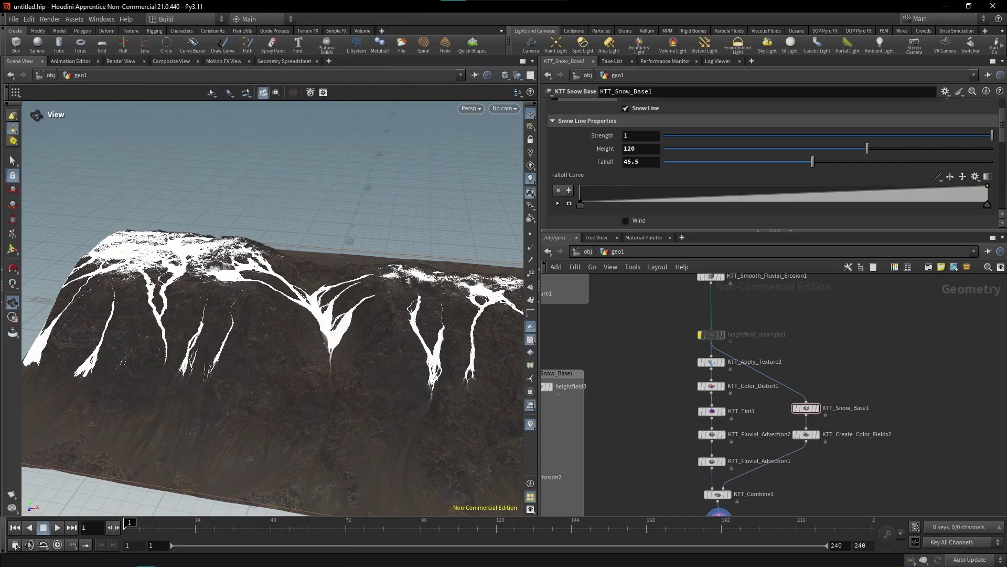
pyautogui.moveTo(446, 252); pyautogui.dragTo(259, 335)
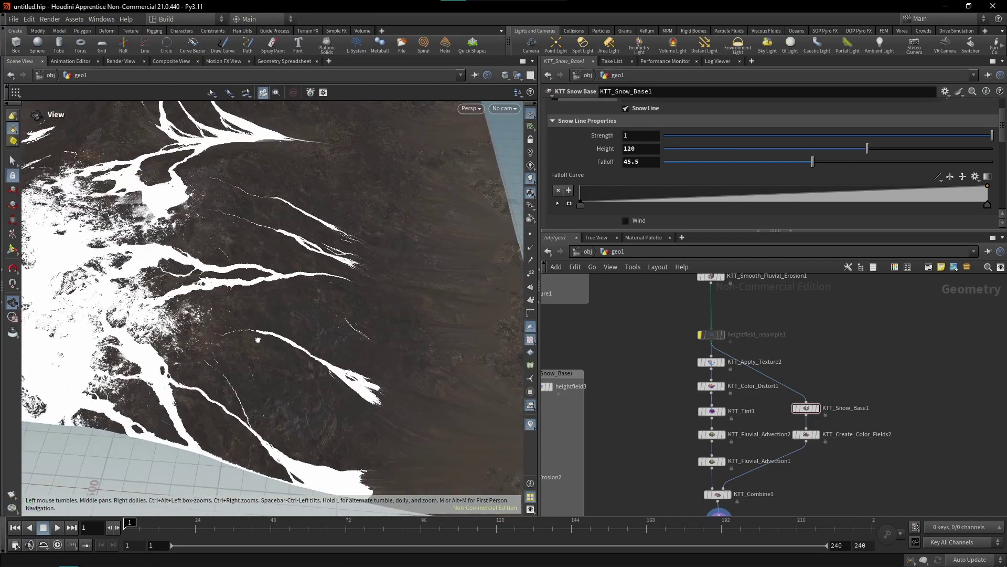
pyautogui.moveTo(258, 335); pyautogui.dragTo(282, 294, button='middle')
pyautogui.scroll(2, 281, 294)
pyautogui.scroll(-3, 281, 294)
pyautogui.moveTo(157, 305)
pyautogui.mouseDown()
pyautogui.moveTo(241, 235)
pyautogui.moveTo(269, 241)
pyautogui.moveTo(241, 304)
pyautogui.moveTo(287, 316)
pyautogui.moveTo(376, 289)
pyautogui.moveTo(382, 164)
pyautogui.moveTo(367, 189)
pyautogui.moveTo(304, 236)
pyautogui.moveTo(242, 273)
pyautogui.moveTo(233, 262)
pyautogui.mouseUp()
pyautogui.scroll(-3, 751, 466)
pyautogui.scroll(3, 764, 472)
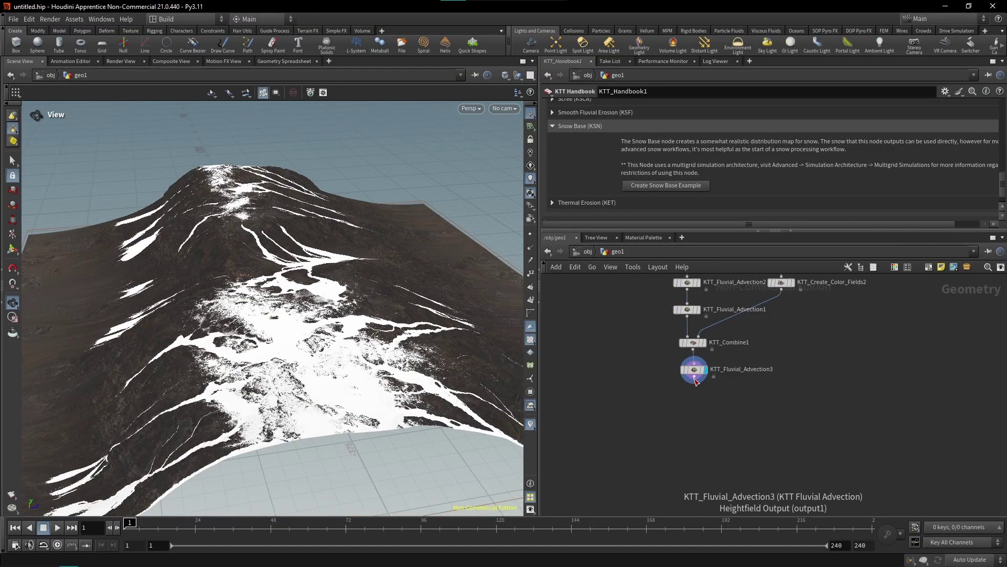
# Add a KTT Path Traced Lightmap below the last KTT Fluvial Advection and display its lighting on the terrain.
pyautogui.click(694, 383)
pyautogui.press('Tab')
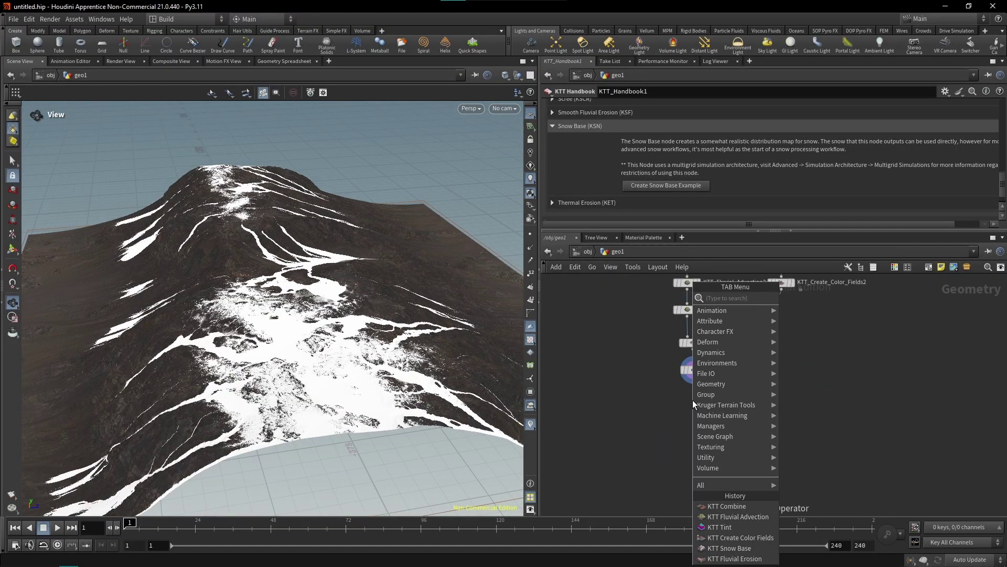
pyautogui.write('ktt path')
pyautogui.press('Down')
pyautogui.press('Return')
pyautogui.click(693, 400)
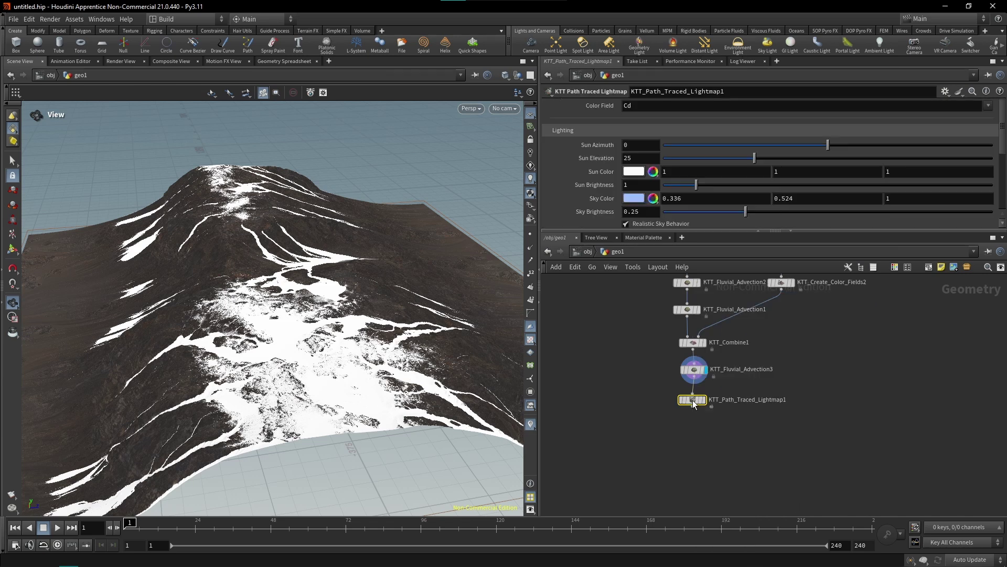
pyautogui.moveTo(644, 416)
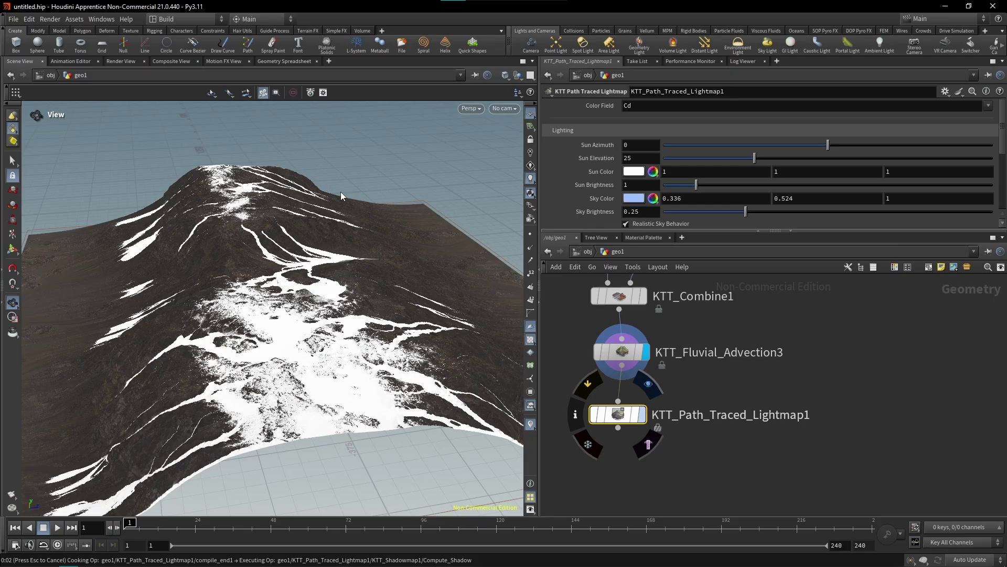
pyautogui.moveTo(338, 189); pyautogui.dragTo(461, 202)
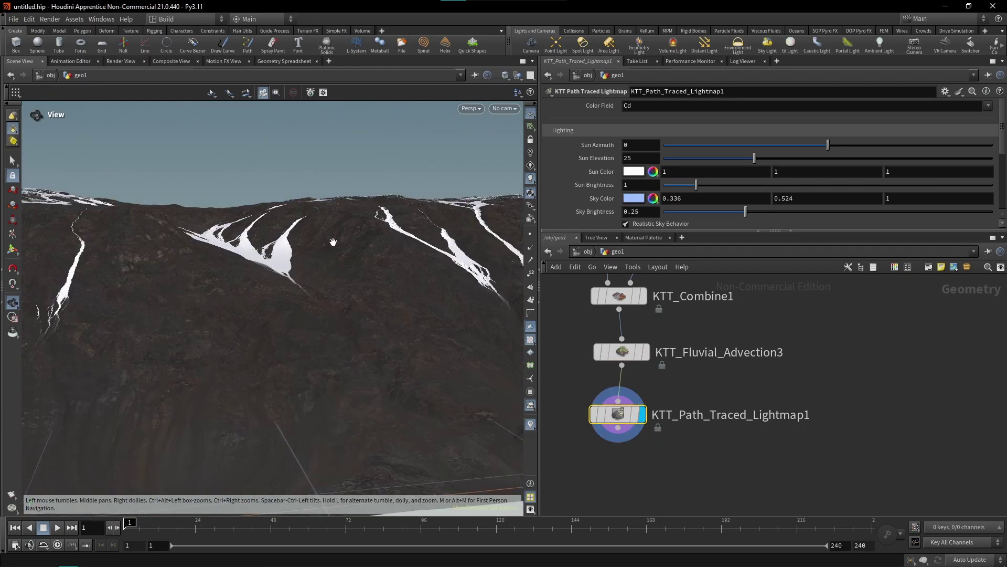
pyautogui.moveTo(333, 243); pyautogui.dragTo(320, 181)
# Branch a KTT Shade Viewport node off the last KTT Fluvial Advection and display its shading on the terrain.
pyautogui.moveTo(622, 366); pyautogui.dragTo(699, 398)
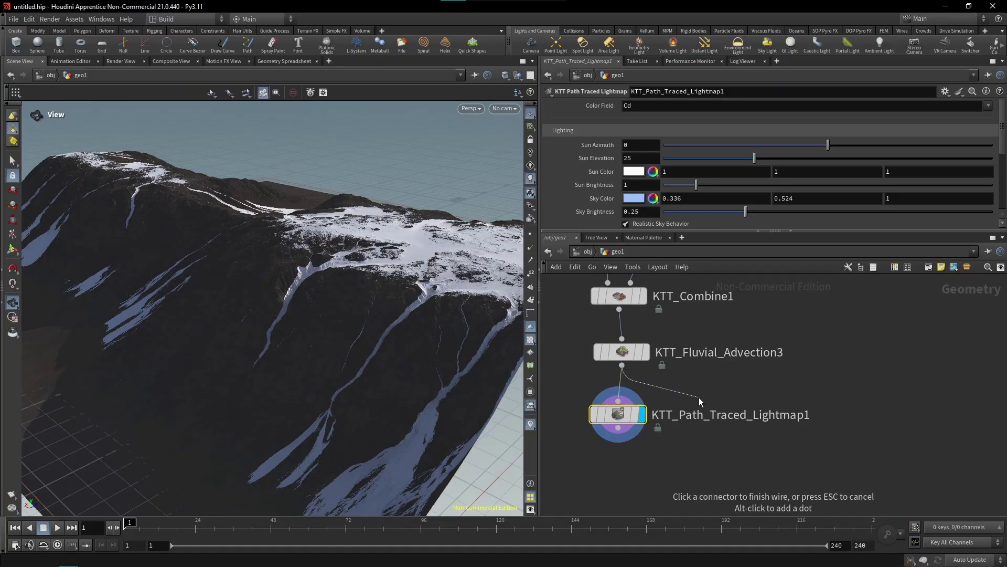
pyautogui.press('Tab')
pyautogui.write('ktt')
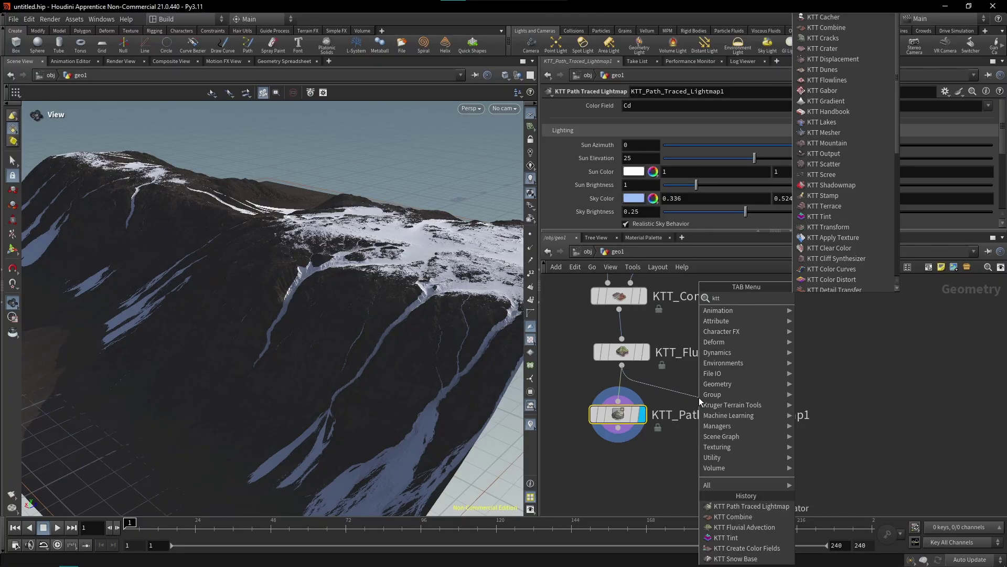
pyautogui.write(' shado')
pyautogui.press('Return')
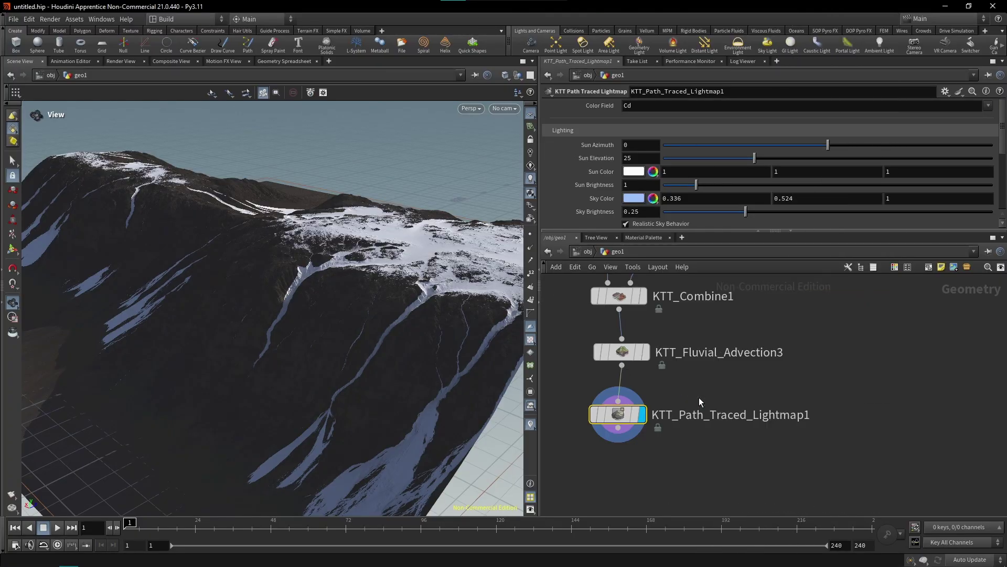
pyautogui.click(724, 409)
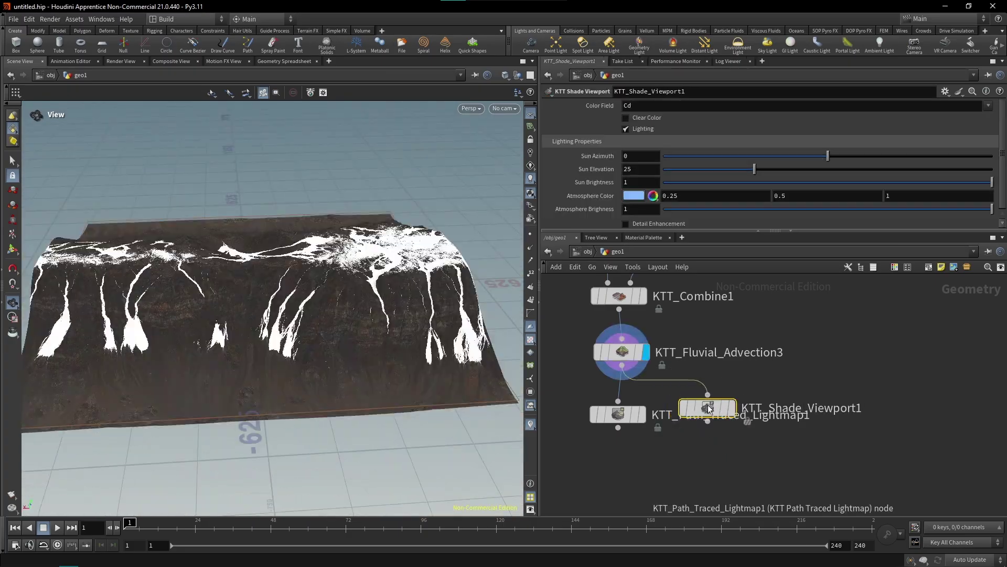
pyautogui.click(737, 379)
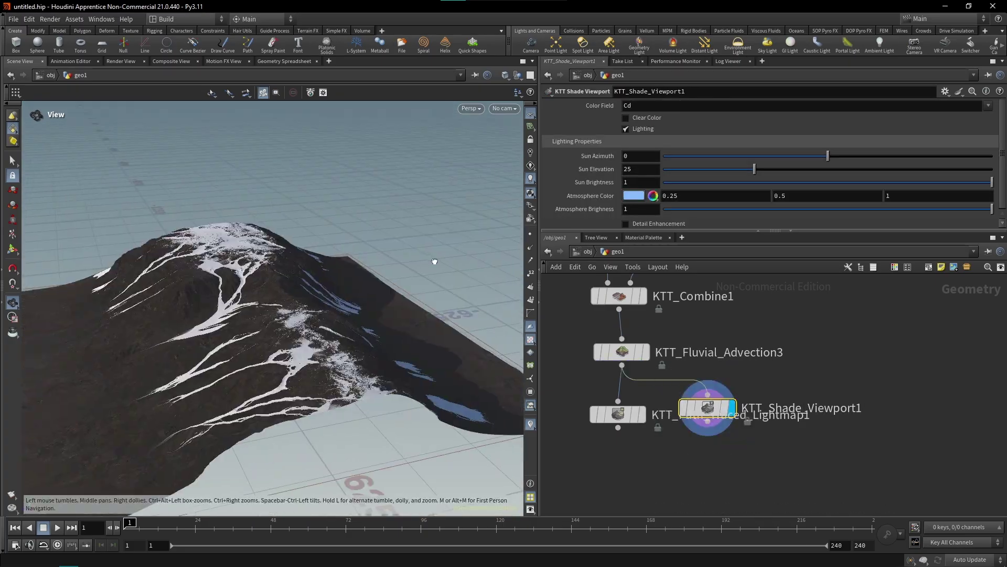
pyautogui.moveTo(434, 261)
pyautogui.mouseDown()
pyautogui.moveTo(492, 245)
pyautogui.moveTo(368, 270)
pyautogui.mouseUp()
# Space KTT Path Traced Lightmap and KTT Shade Viewport apart, side by side below the last KTT Fluvial Advection.
pyautogui.moveTo(617, 418); pyautogui.dragTo(591, 415)
pyautogui.moveTo(659, 395); pyautogui.dragTo(769, 366, button='middle')
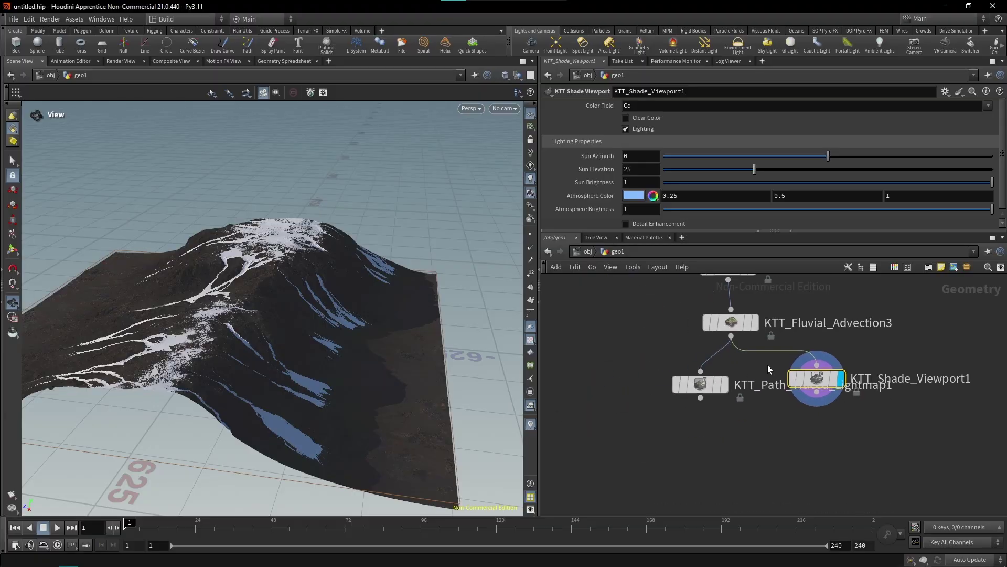
pyautogui.moveTo(701, 384); pyautogui.dragTo(574, 378)
pyautogui.moveTo(821, 383); pyautogui.dragTo(826, 383)
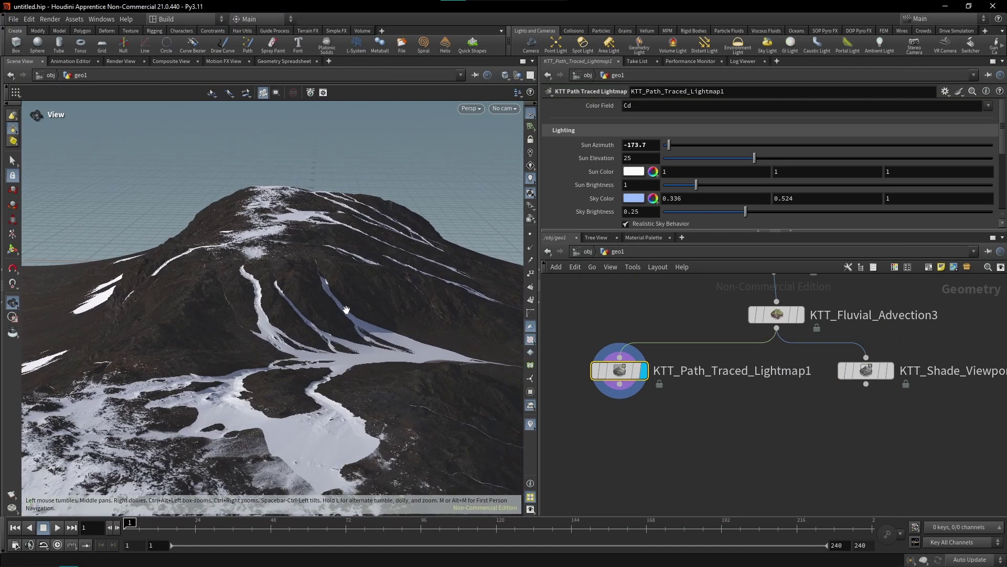
pyautogui.moveTo(344, 310); pyautogui.dragTo(358, 334)
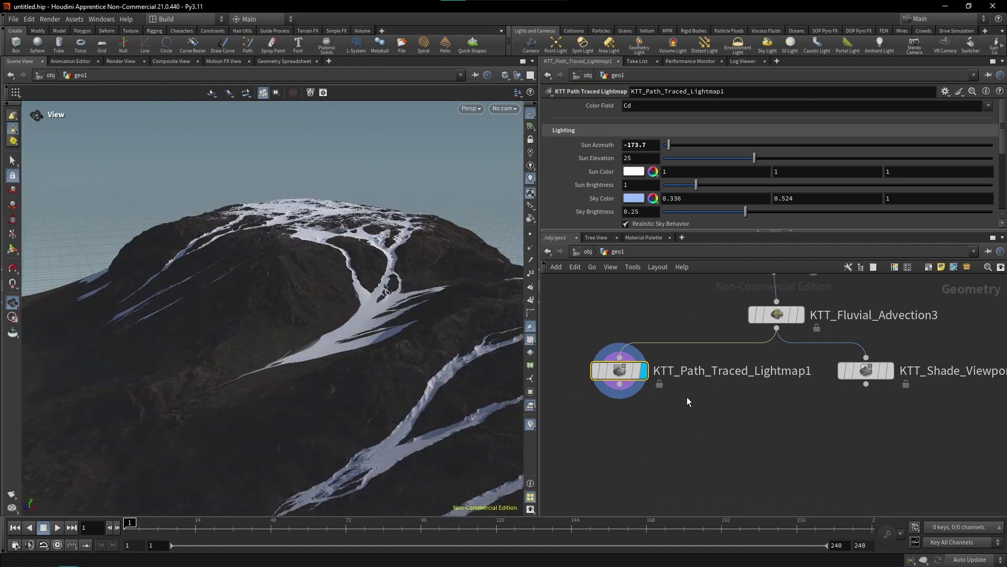
pyautogui.click(865, 371)
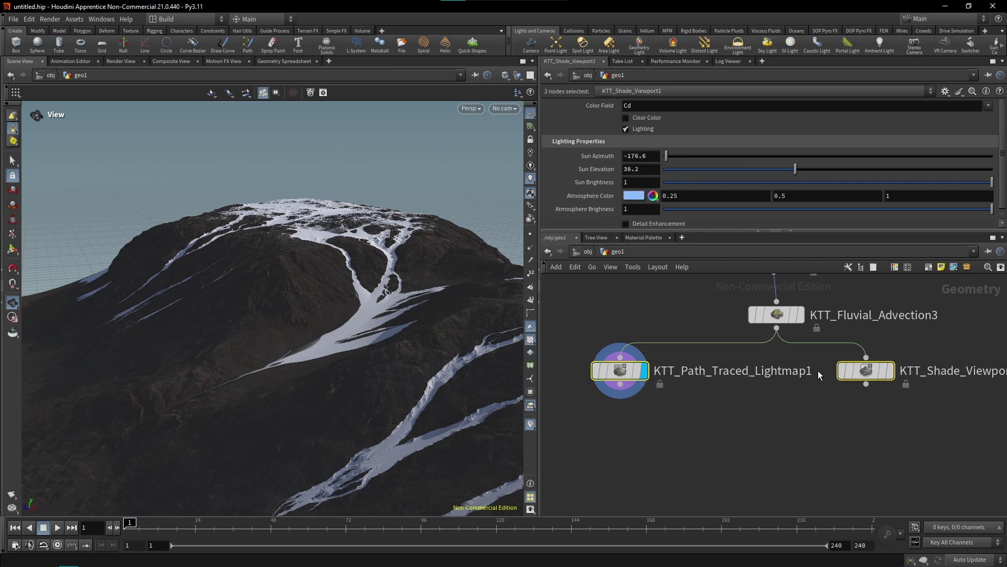
pyautogui.moveTo(861, 367)
pyautogui.mouseDown()
pyautogui.moveTo(850, 368)
pyautogui.moveTo(874, 367)
pyautogui.mouseUp()
# Examine the path-traced lighting on the terrain from several sides, including close-ups of the snow gullies and layered cliffs.
pyautogui.moveTo(339, 268); pyautogui.dragTo(629, 369)
pyautogui.moveTo(452, 315); pyautogui.dragTo(197, 298)
pyautogui.moveTo(309, 290); pyautogui.dragTo(418, 403)
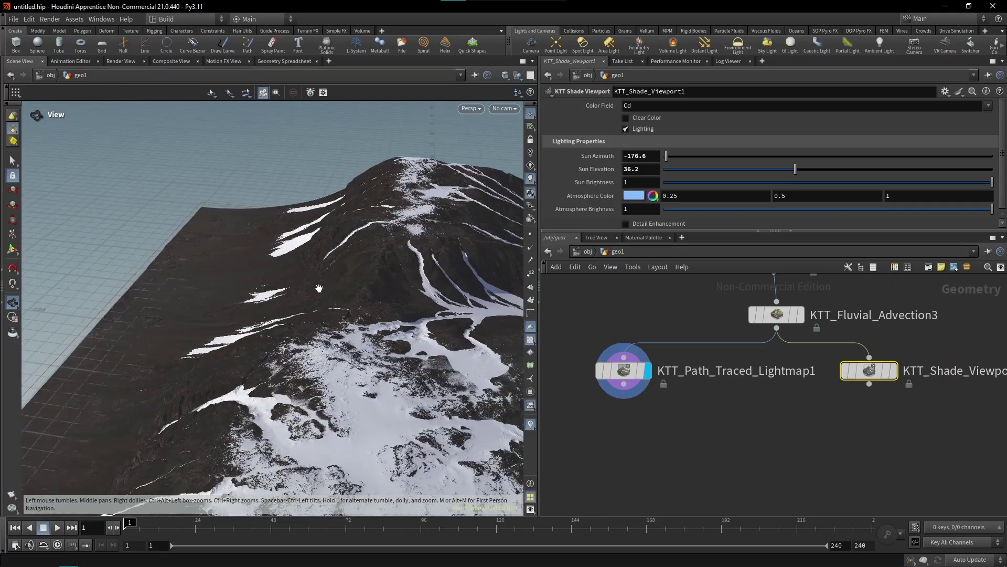
pyautogui.moveTo(319, 288); pyautogui.dragTo(428, 220)
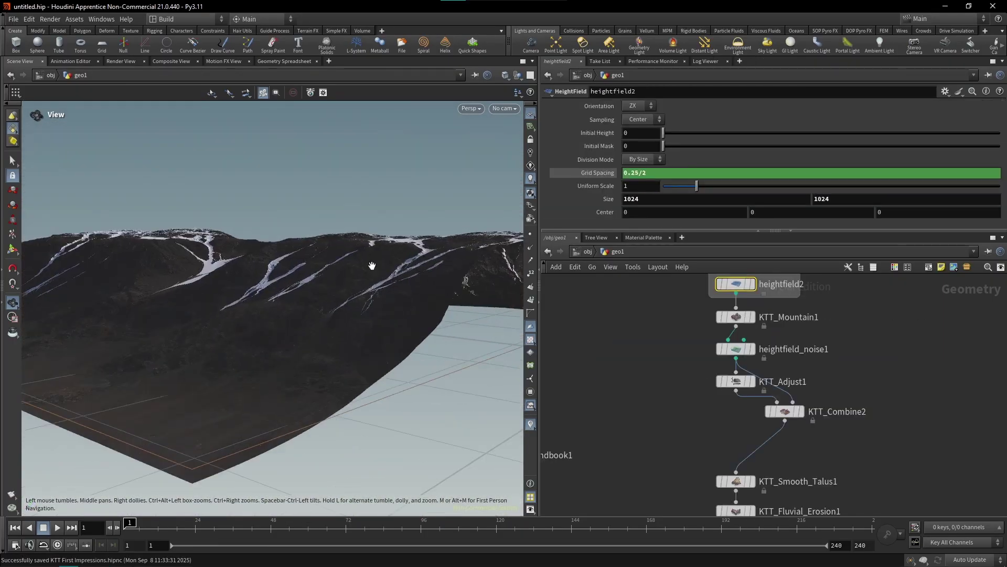
pyautogui.moveTo(371, 266); pyautogui.dragTo(301, 300)
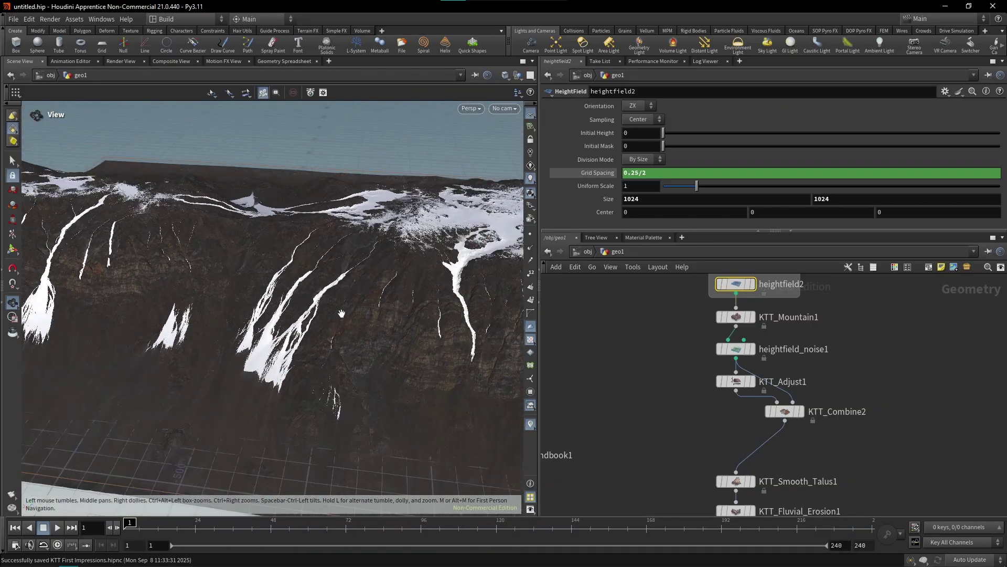
pyautogui.moveTo(404, 290); pyautogui.dragTo(225, 325)
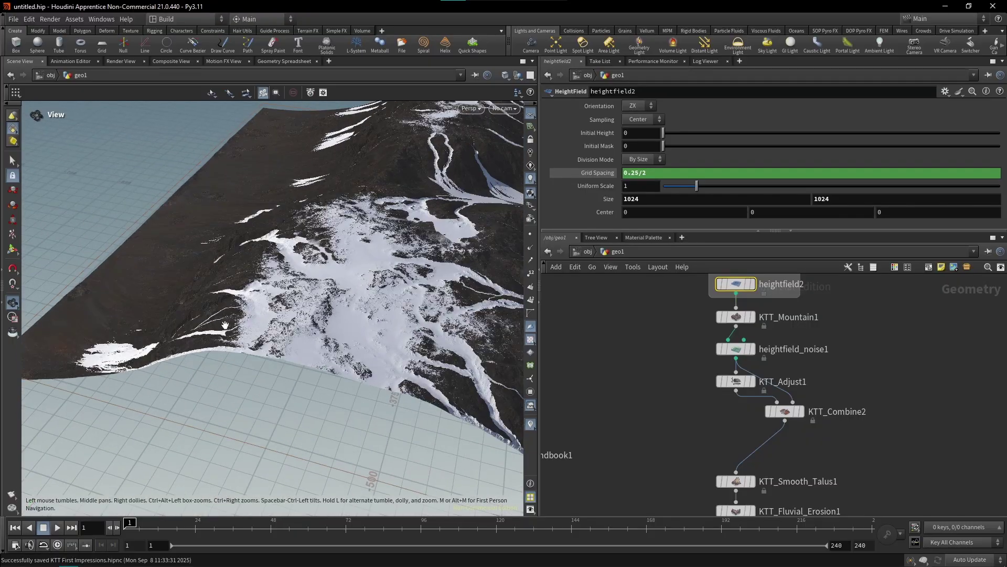
pyautogui.moveTo(320, 332); pyautogui.dragTo(290, 338)
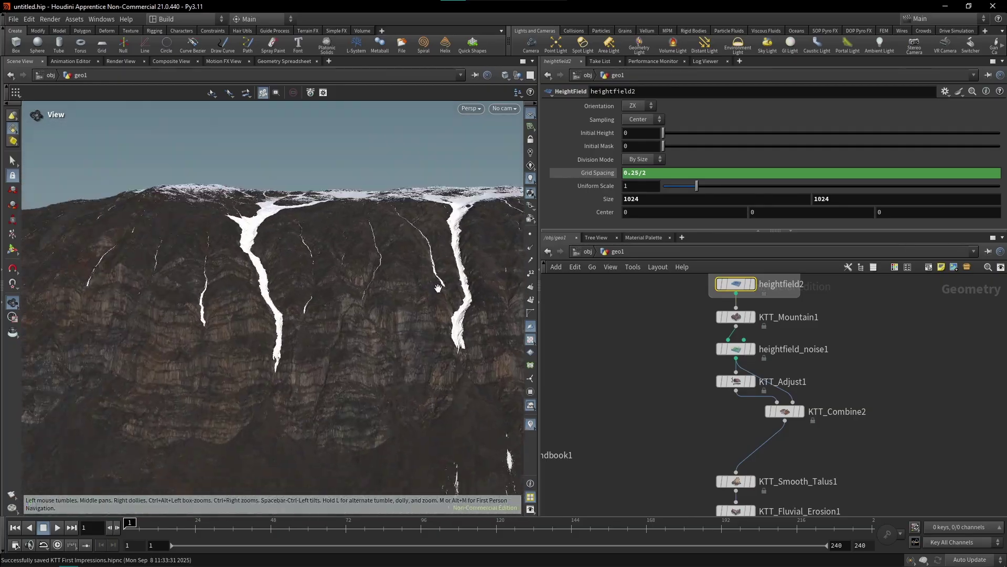
pyautogui.moveTo(223, 322); pyautogui.dragTo(496, 362)
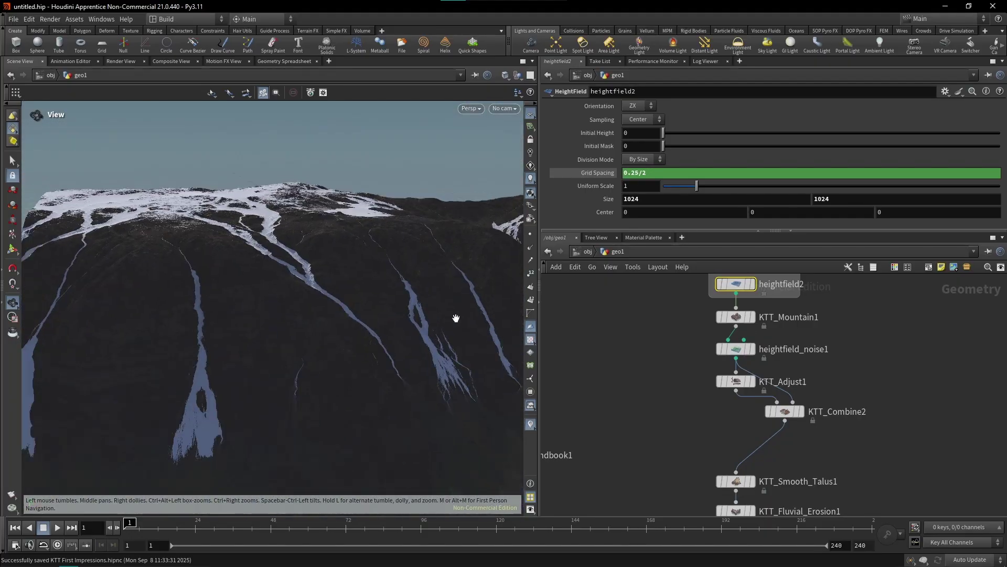
pyautogui.moveTo(314, 316); pyautogui.dragTo(450, 366)
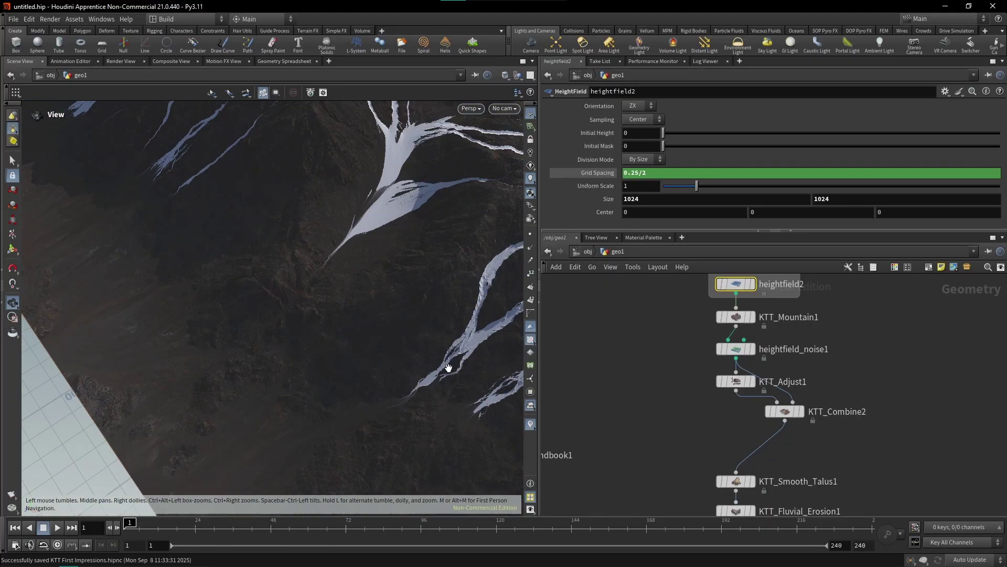
pyautogui.moveTo(411, 300); pyautogui.dragTo(395, 351, button='middle')
pyautogui.moveTo(396, 351); pyautogui.dragTo(355, 416, button='right')
pyautogui.moveTo(309, 273); pyautogui.dragTo(299, 299, button='middle')
pyautogui.moveTo(299, 298); pyautogui.dragTo(337, 325)
pyautogui.scroll(-6, 336, 324)
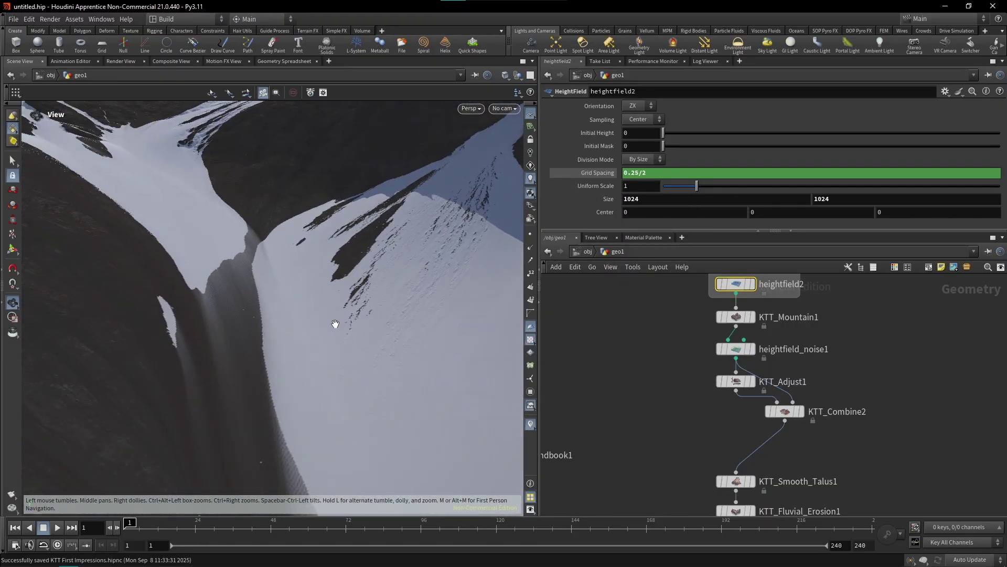
pyautogui.moveTo(453, 303); pyautogui.dragTo(322, 357)
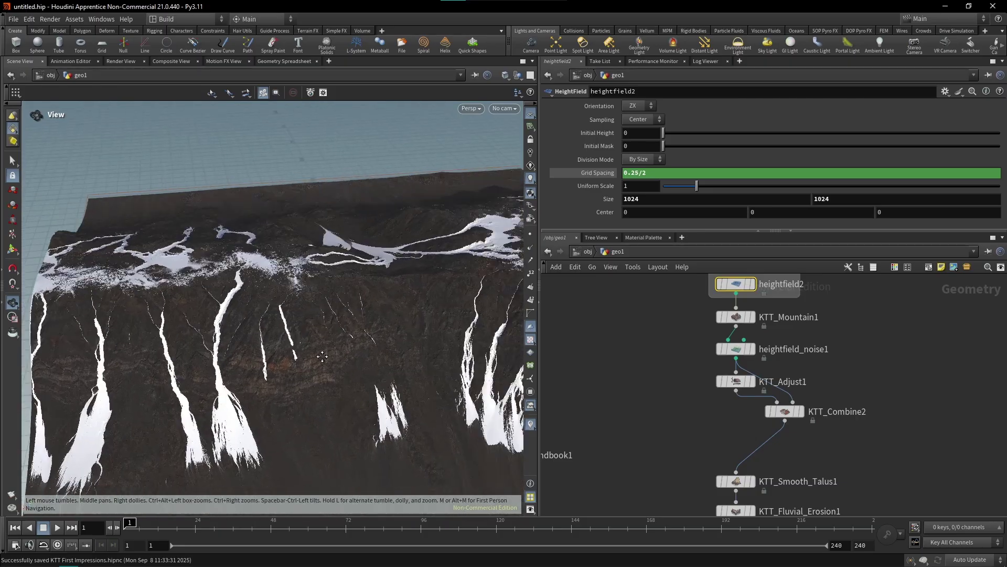
pyautogui.moveTo(414, 356); pyautogui.dragTo(430, 336)
# Enlarge the network area to show the whole node chain and select KTT Create Color Fields in the snow branch.
pyautogui.scroll(-6, 718, 389)
pyautogui.moveTo(769, 405); pyautogui.dragTo(787, 330, button='middle')
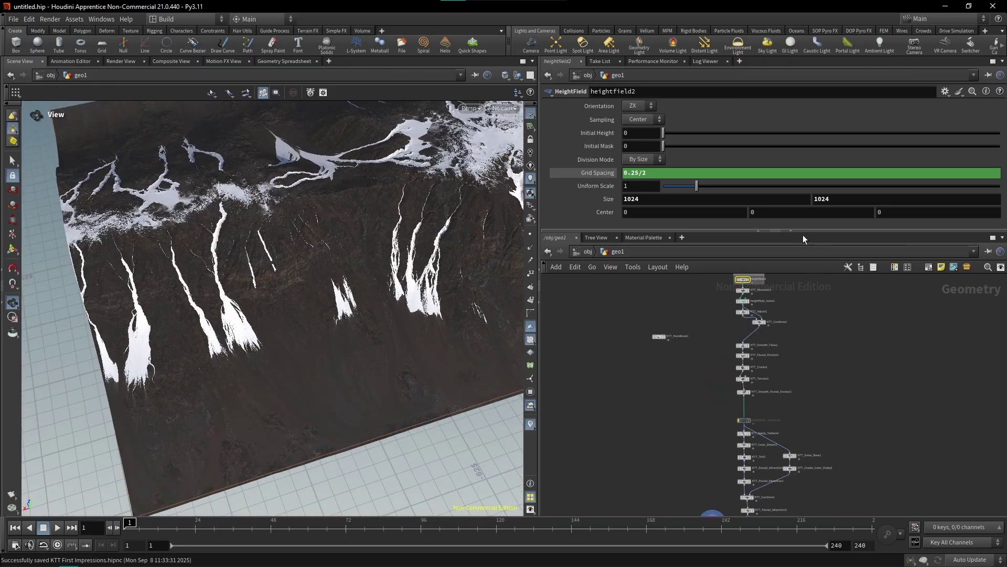
pyautogui.moveTo(805, 230); pyautogui.dragTo(805, 179)
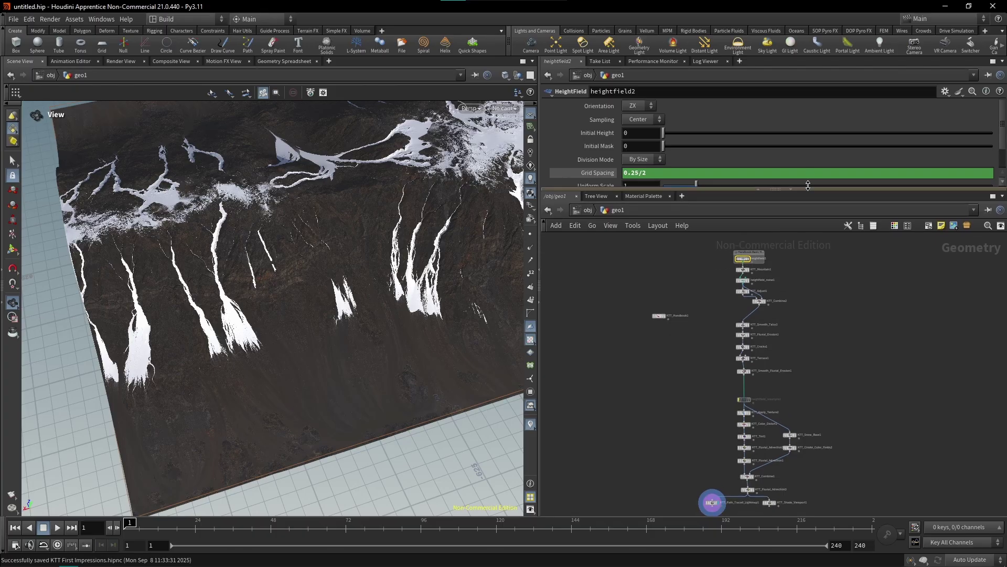
pyautogui.moveTo(849, 359); pyautogui.dragTo(855, 375, button='middle')
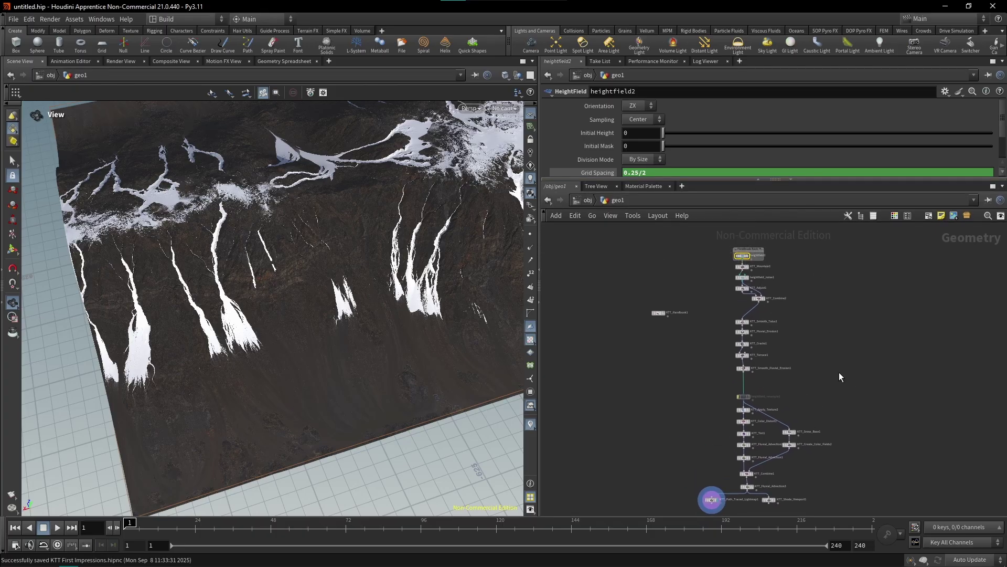
pyautogui.click(790, 444)
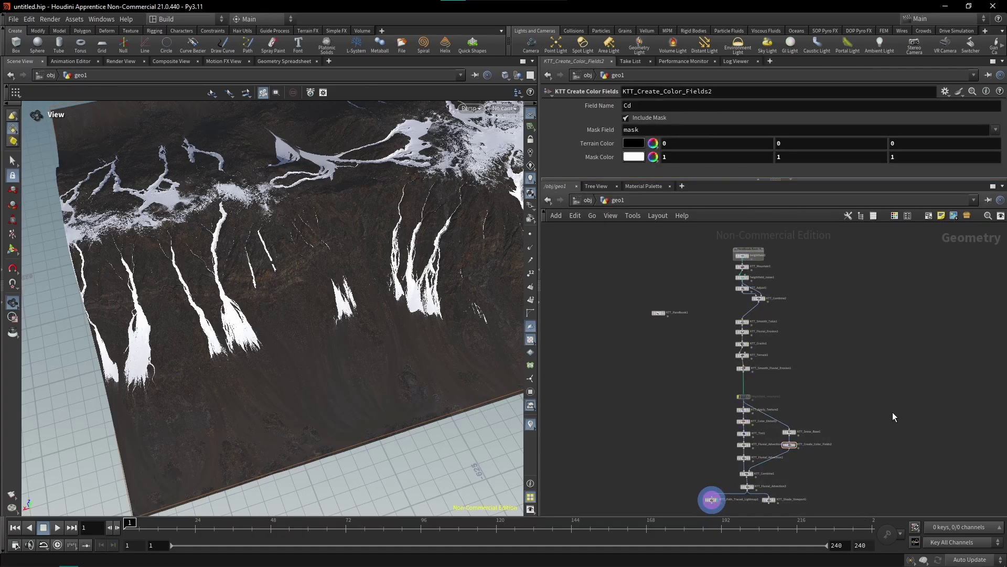
pyautogui.moveTo(868, 410); pyautogui.dragTo(890, 358, button='middle')
# Review the finished snowy terrain, viewing the ridge, snow gullies and rock layers from different angles.
pyautogui.moveTo(382, 259); pyautogui.dragTo(348, 322)
pyautogui.moveTo(448, 316); pyautogui.dragTo(393, 321)
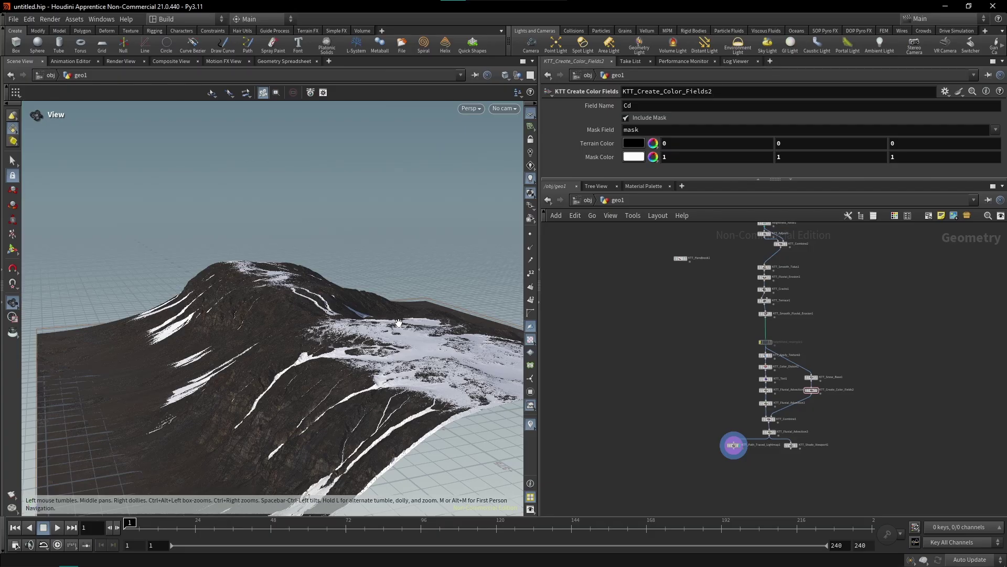
pyautogui.scroll(3, 400, 336)
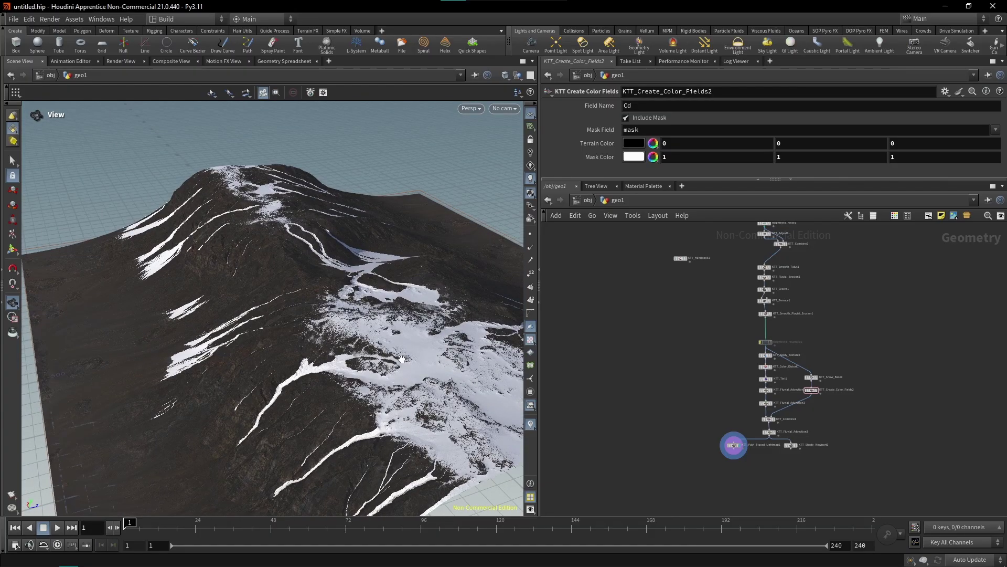
pyautogui.moveTo(403, 359); pyautogui.dragTo(304, 351)
pyautogui.moveTo(303, 351); pyautogui.dragTo(378, 270, button='middle')
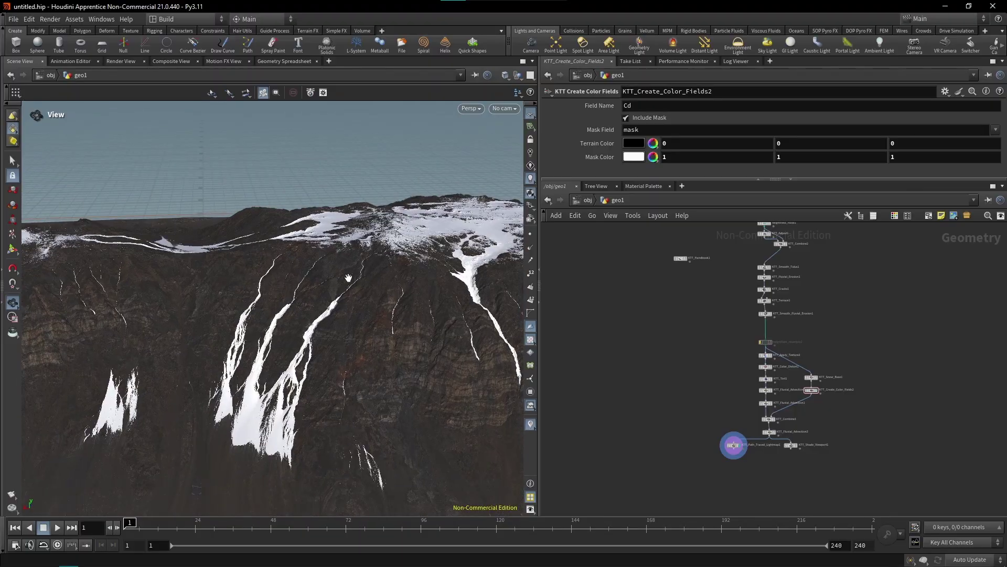
pyautogui.moveTo(325, 226); pyautogui.dragTo(284, 282)
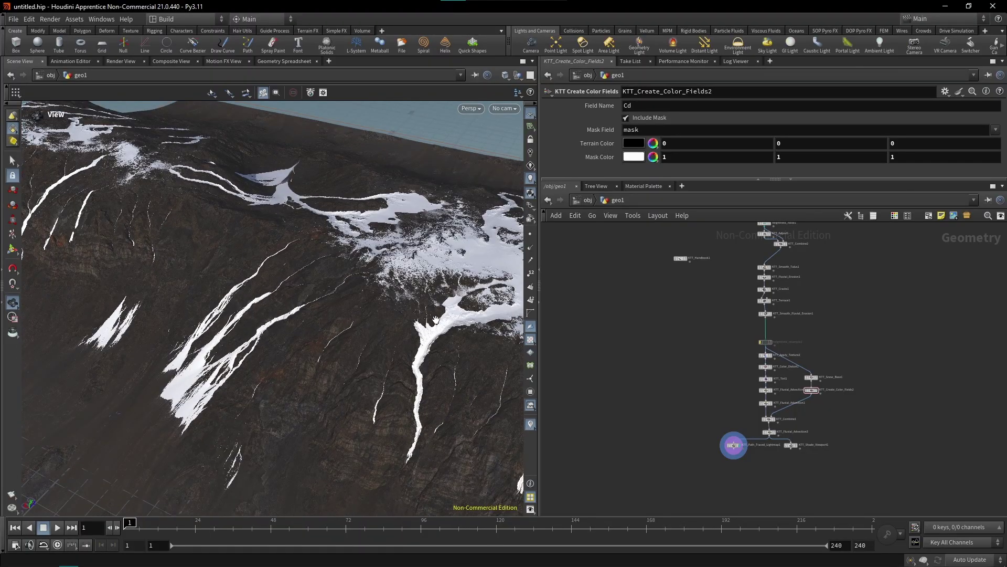
pyautogui.moveTo(436, 320); pyautogui.dragTo(418, 321)
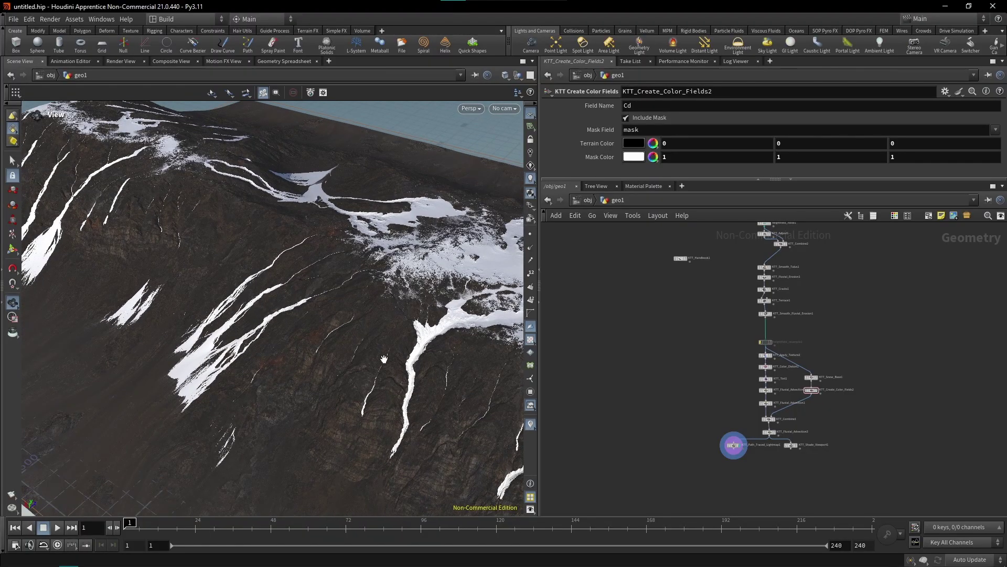